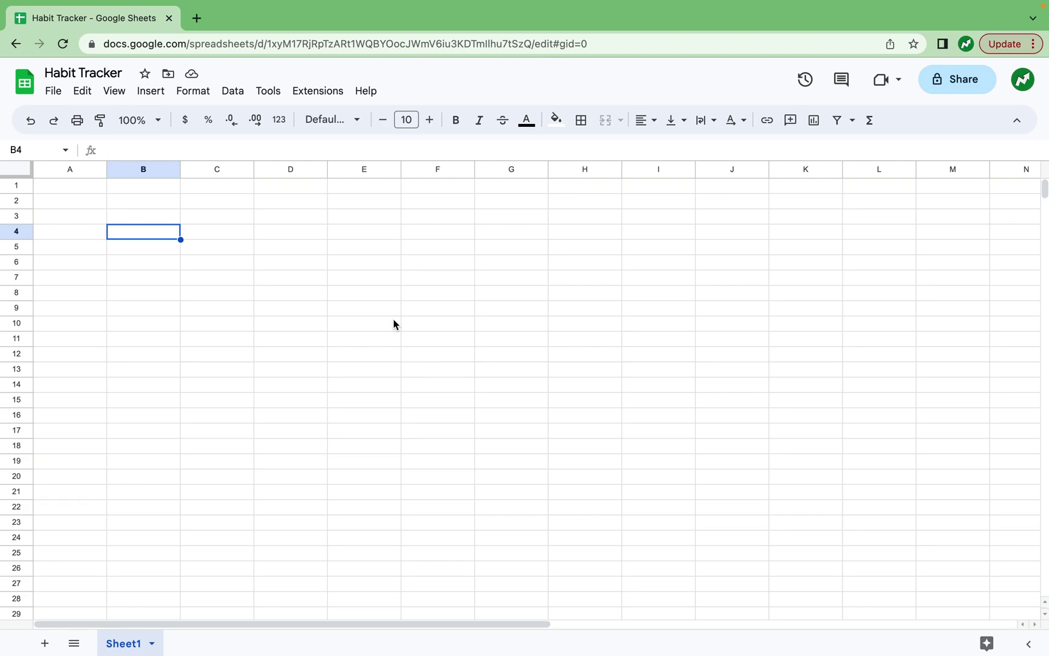
- Type the 'Habit' header in B3, with 'Habit #1' and 'Habit #2' below it
left_click(154, 223)
type("Habit")
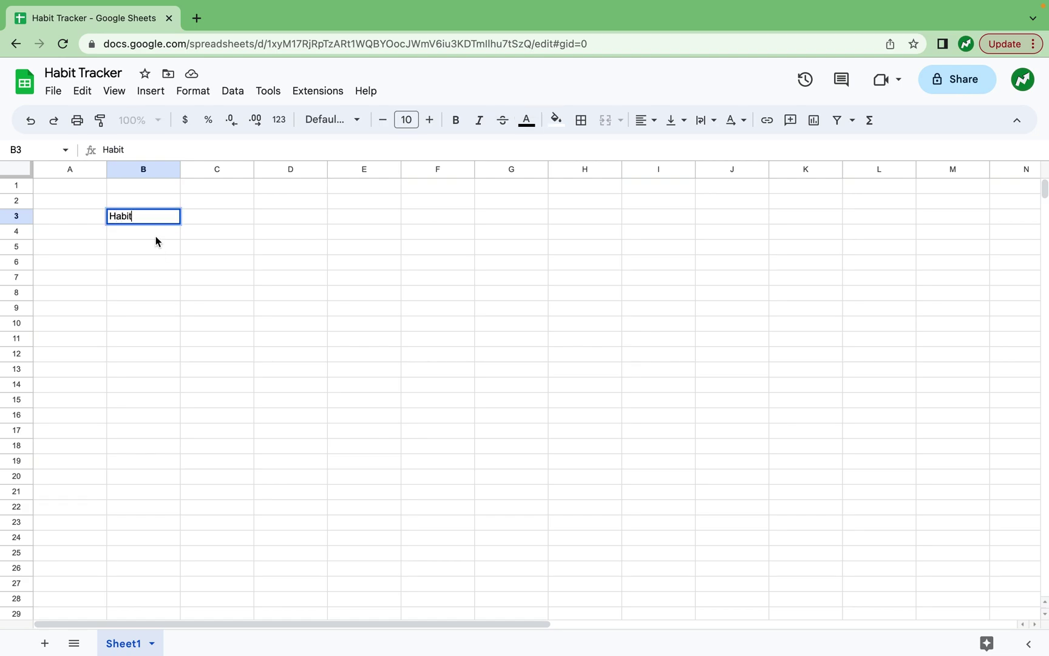
key("Return")
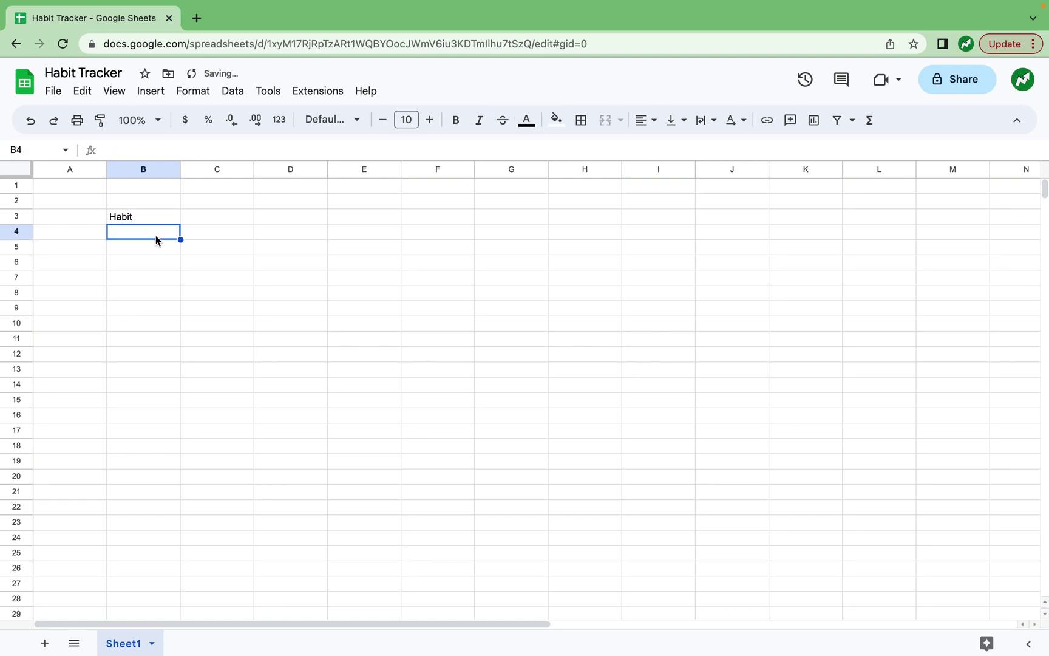
type("Habit #1")
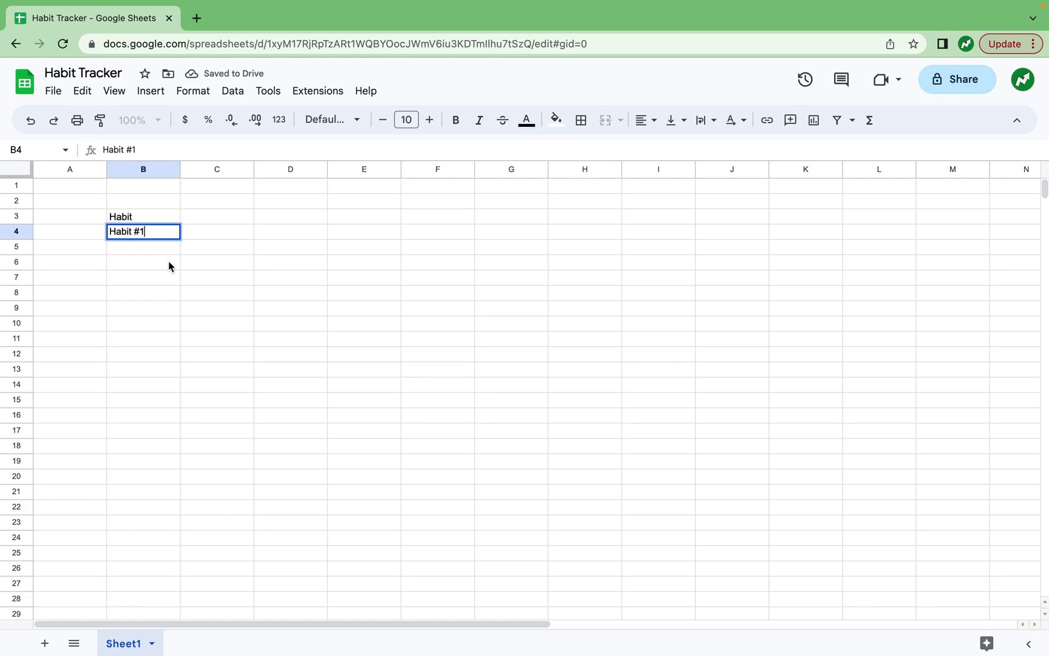
key("Return")
type("Habi")
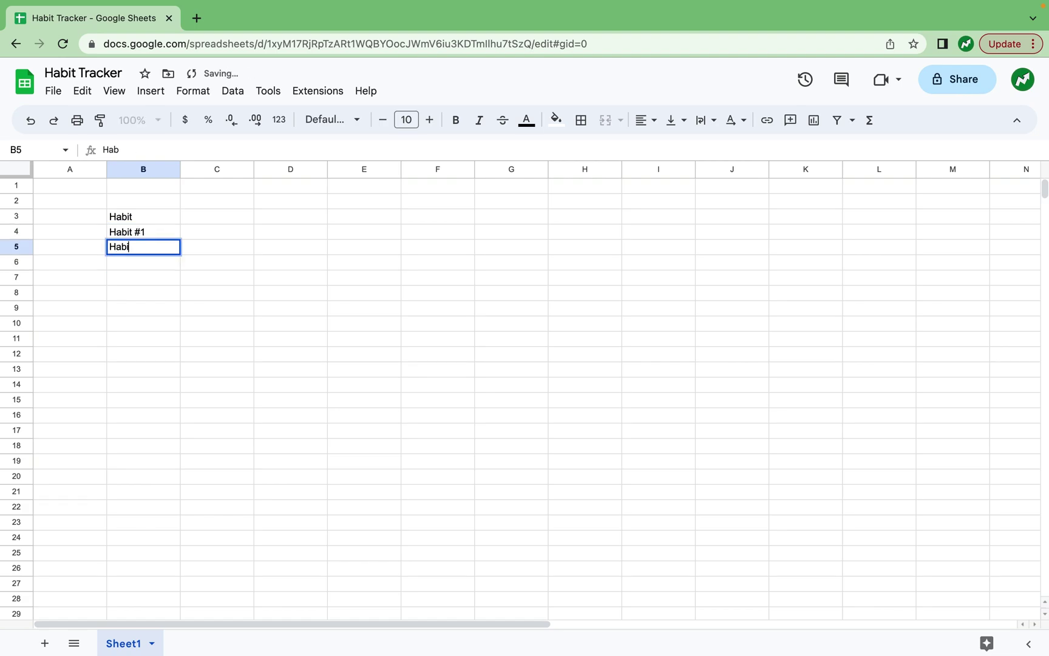
type("t #2")
key("Return")
- Extend the habit numbering down to Habit #20 in row 23
left_click(161, 232)
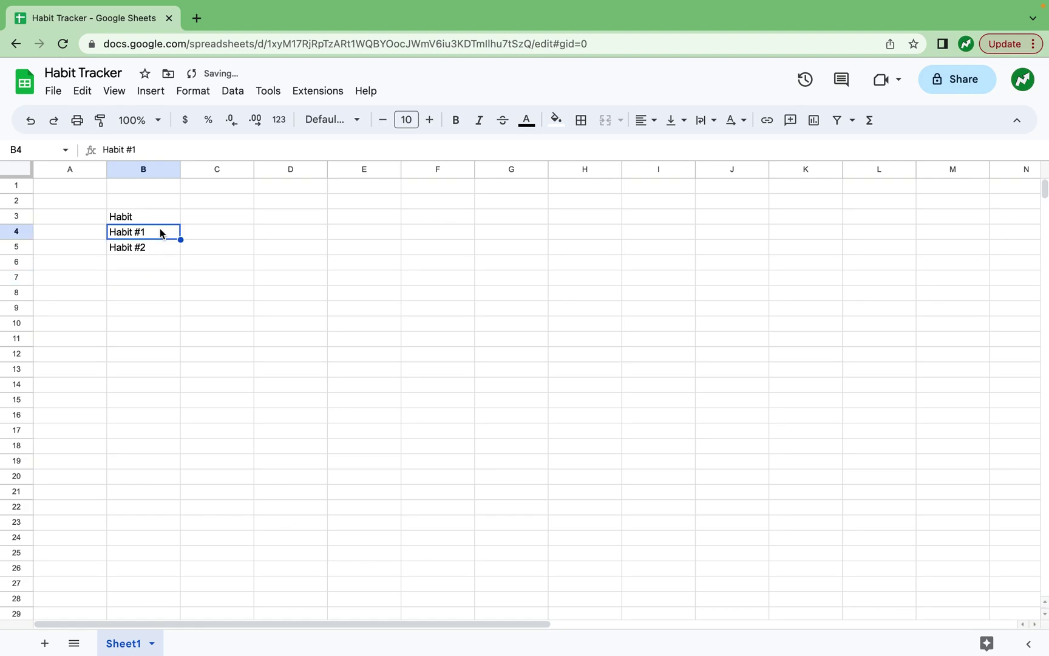
left_click_drag(162, 232, 162, 530)
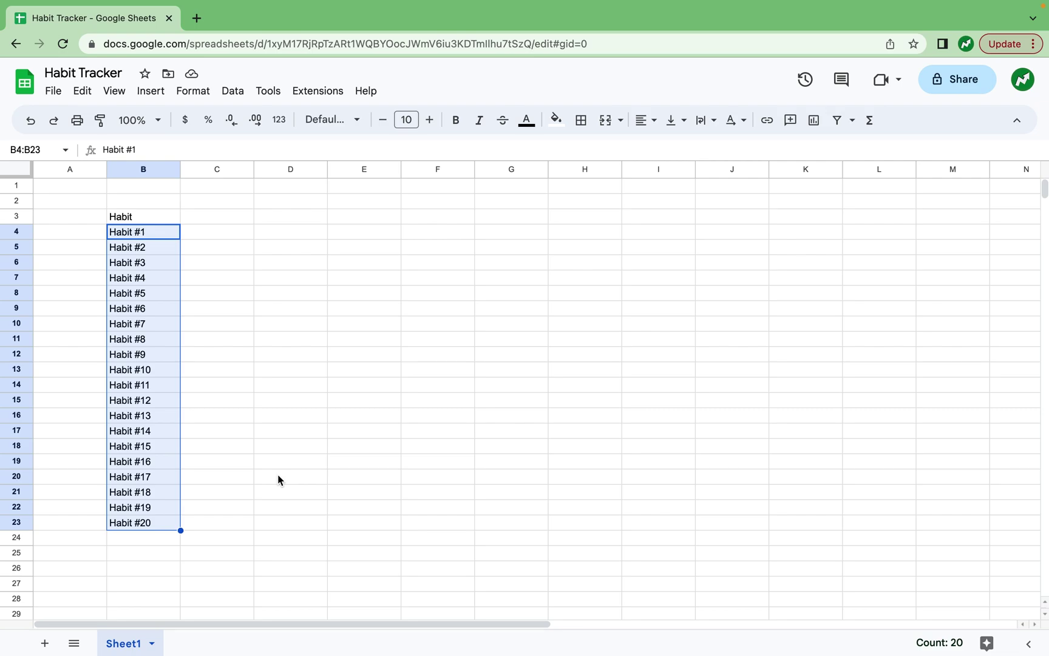
left_click_drag(143, 216, 144, 523)
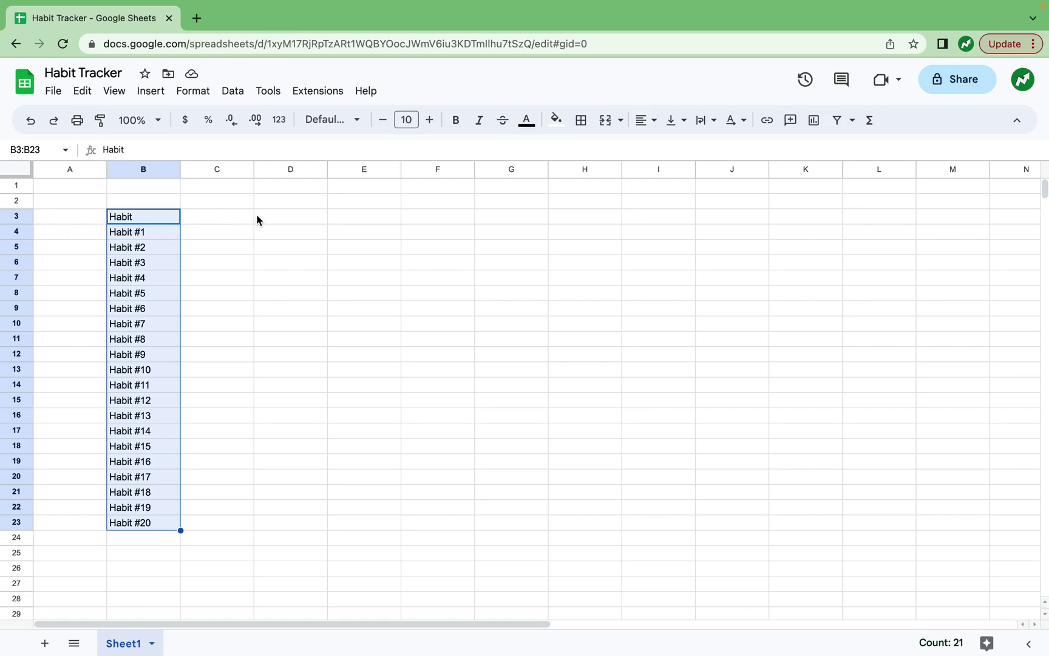
- Insert 10 new columns to the right of columns Q–Z
scroll(258, 219, "right", 15)
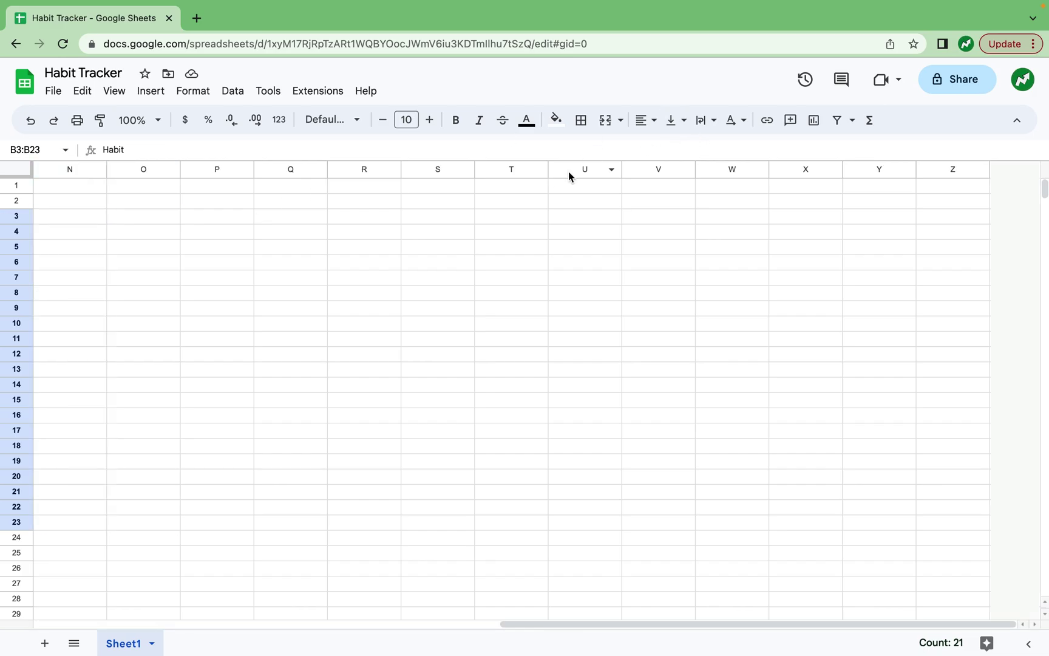
left_click_drag(291, 168, 920, 173)
right_click(928, 172)
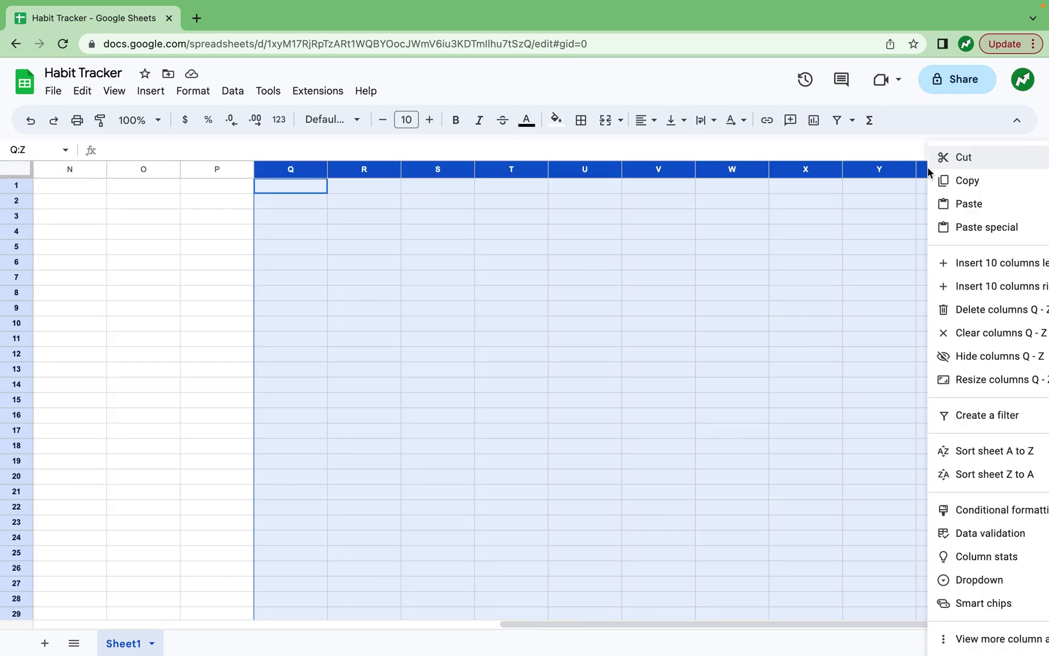
left_click(957, 285)
left_click(665, 312)
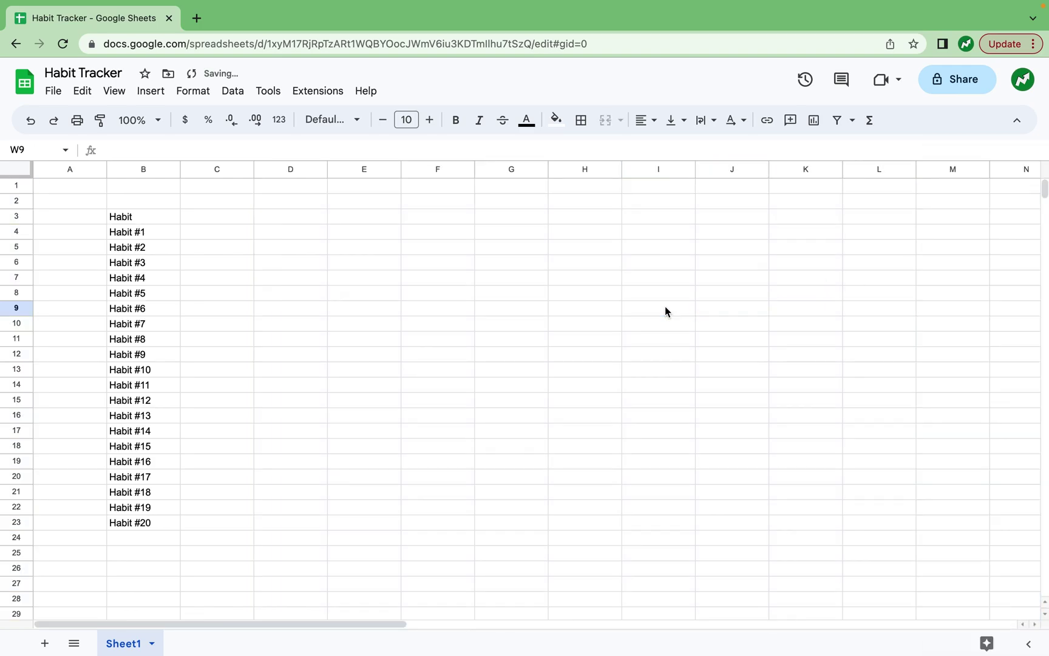
- Enter days 1 and 2 in C3:D3 and extend the series to 31 at AG3
left_click(212, 219)
type("1")
key("Tab")
type("2")
left_click(248, 243)
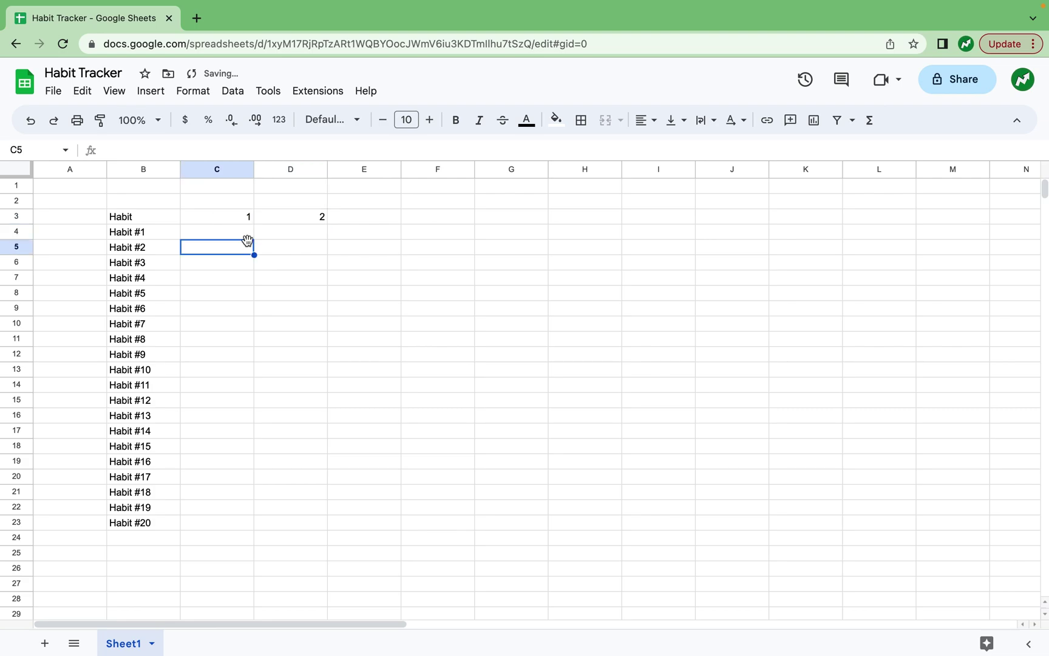
left_click_drag(222, 217, 984, 243)
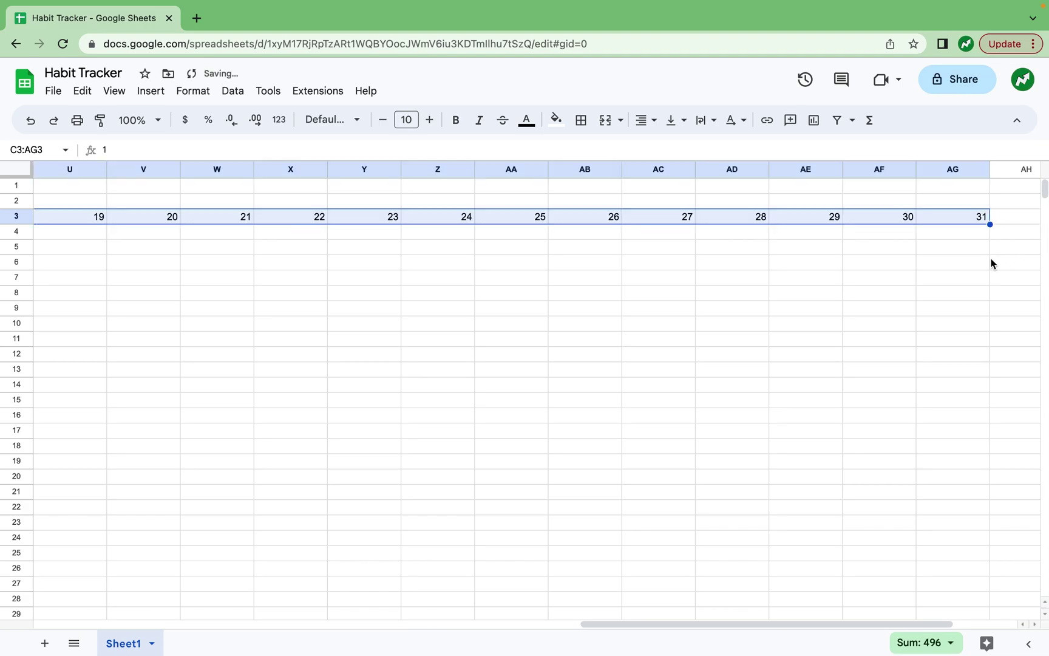
- Check column AG, then select all day columns from AG back to C
left_click(940, 169)
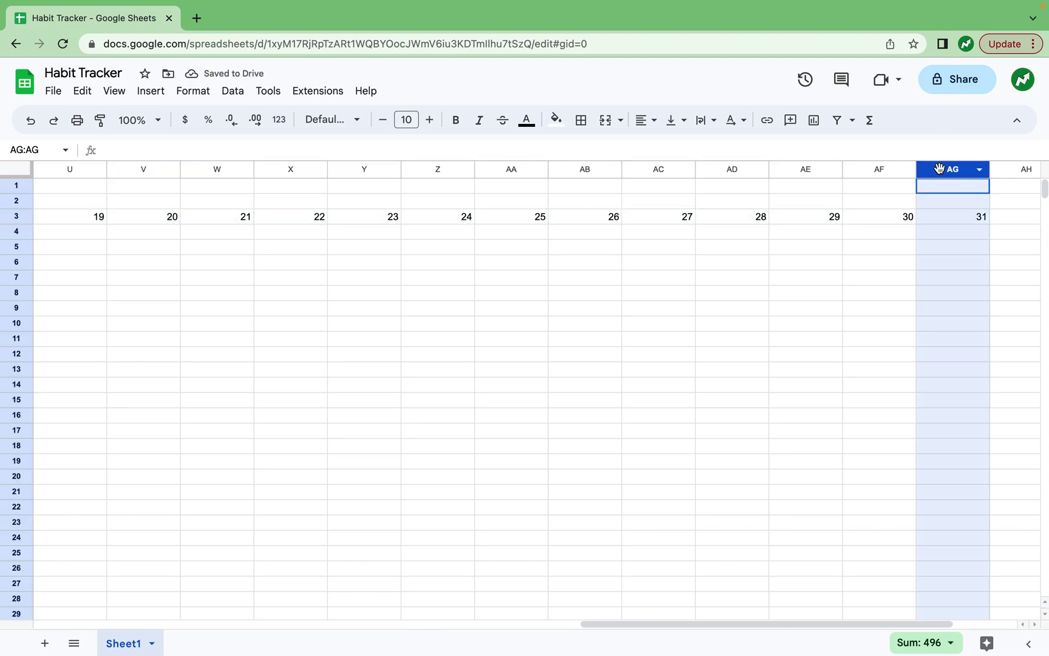
left_click(879, 308)
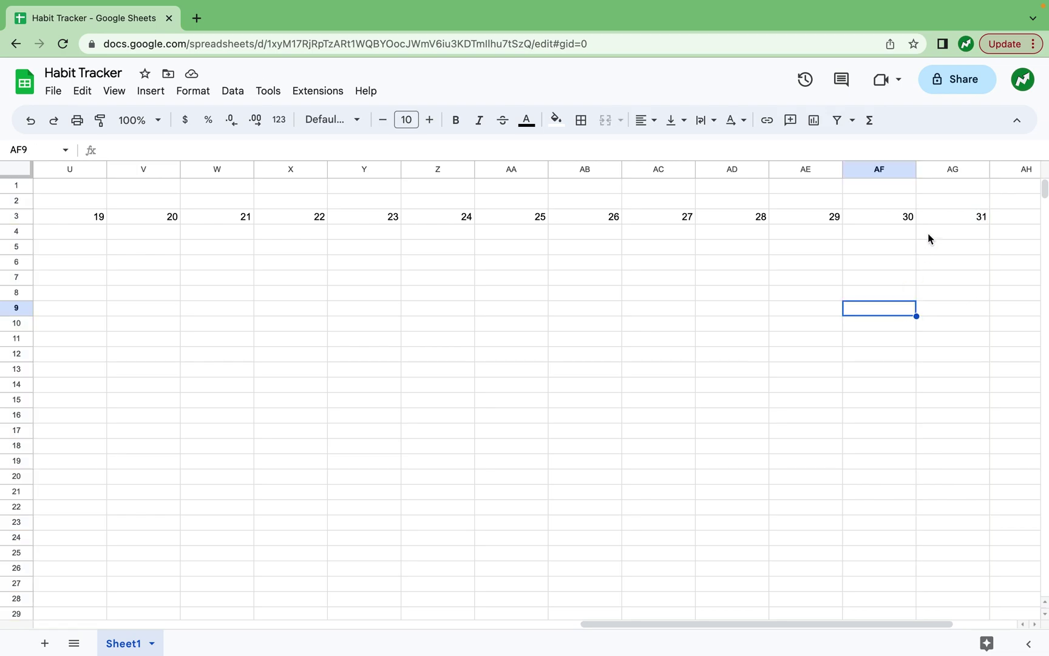
left_click(943, 167)
left_click(847, 292)
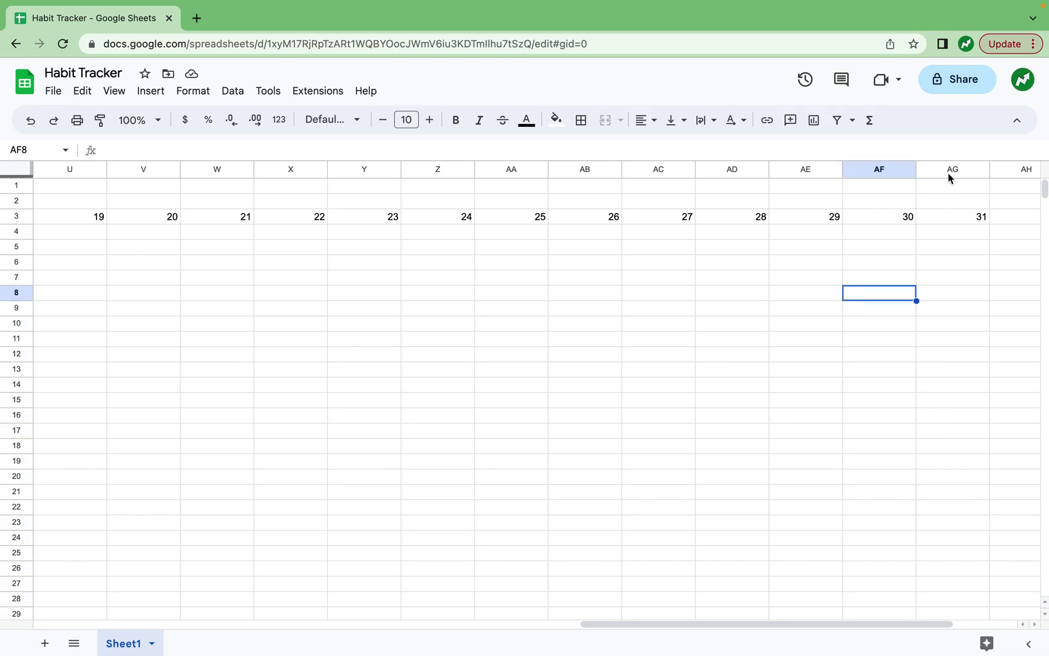
left_click_drag(948, 175, 202, 168)
- Resize the day columns C–AG to 38 px wide
right_click(202, 168)
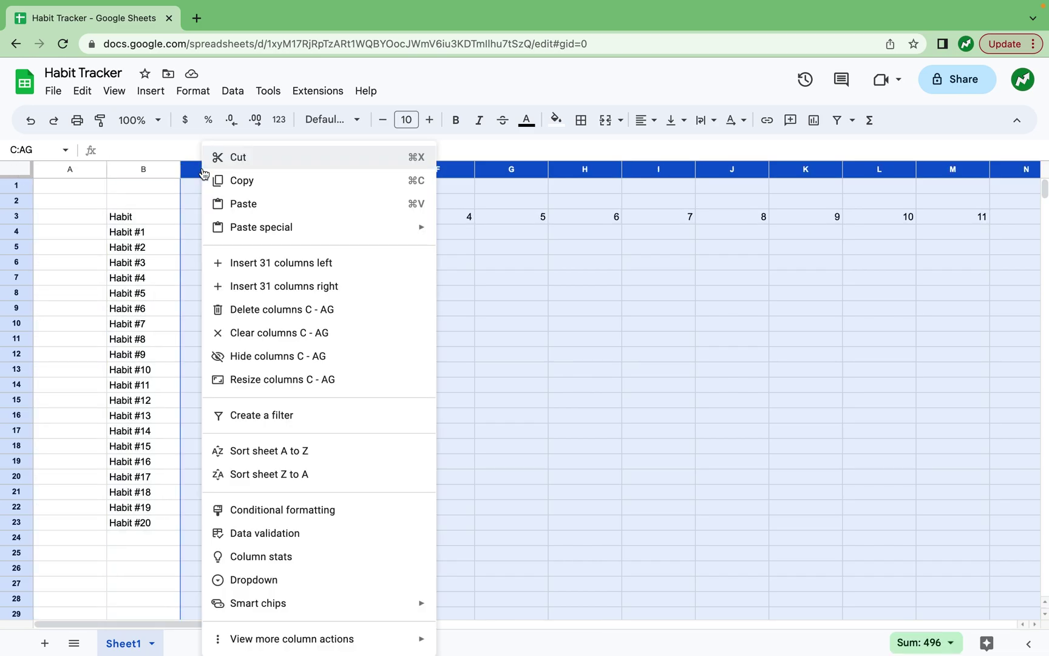
left_click(292, 380)
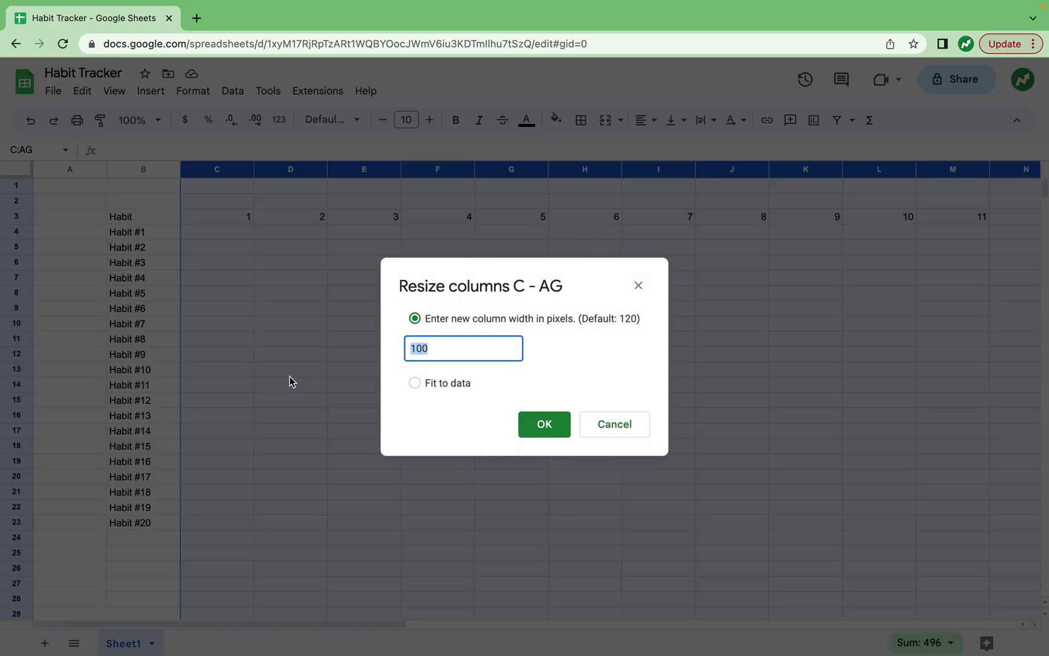
type("38")
key("Return")
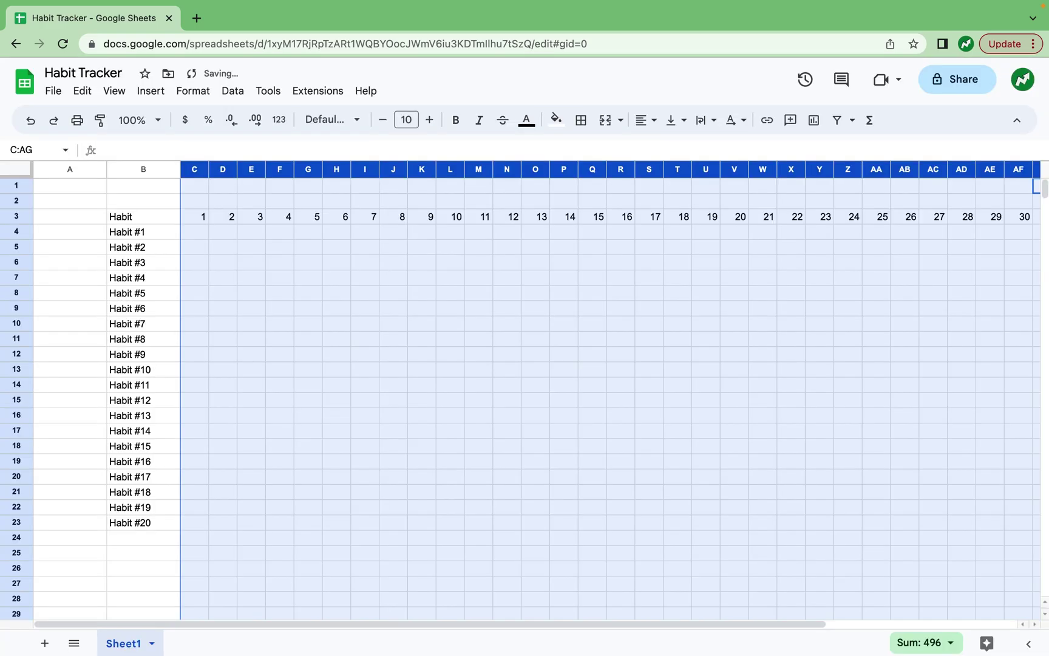
left_click(426, 338)
- Resize column A to 25 px wide
left_click(74, 170)
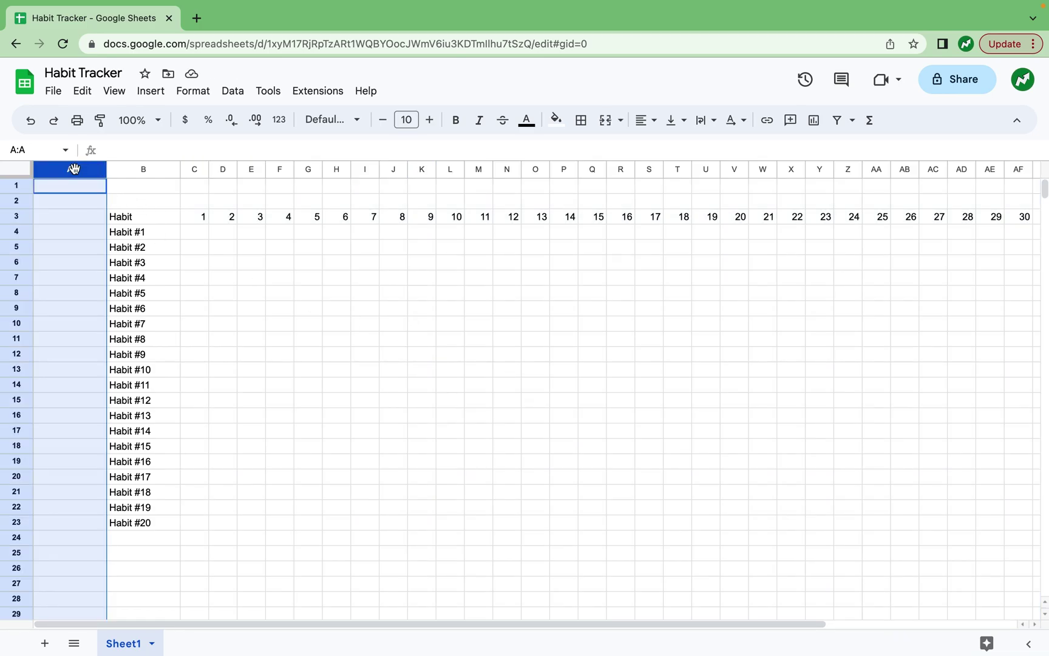
right_click(74, 168)
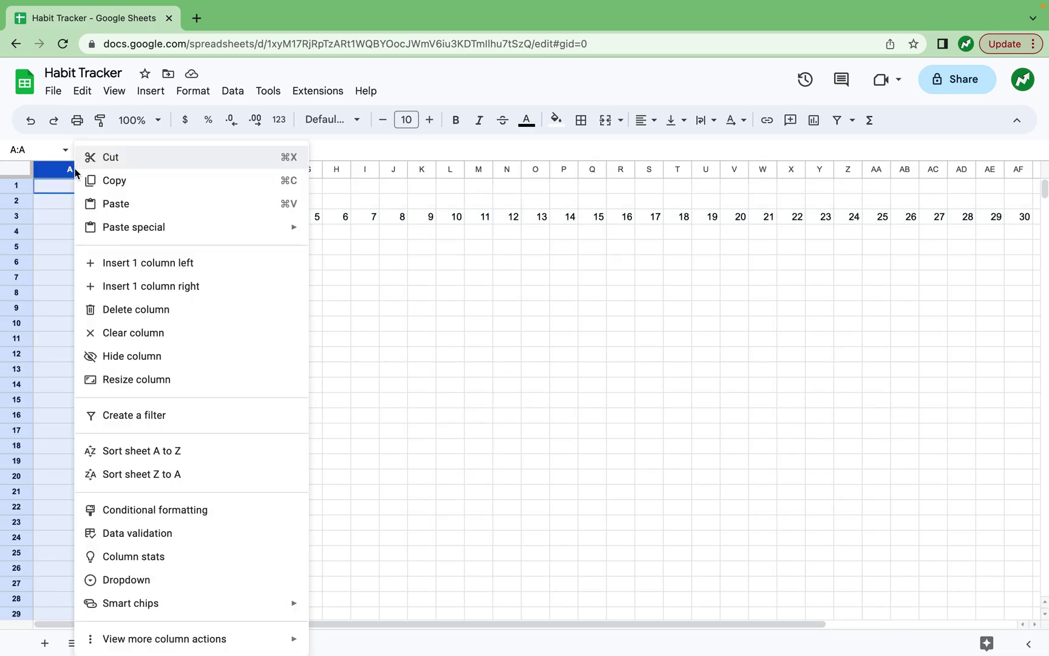
left_click(147, 380)
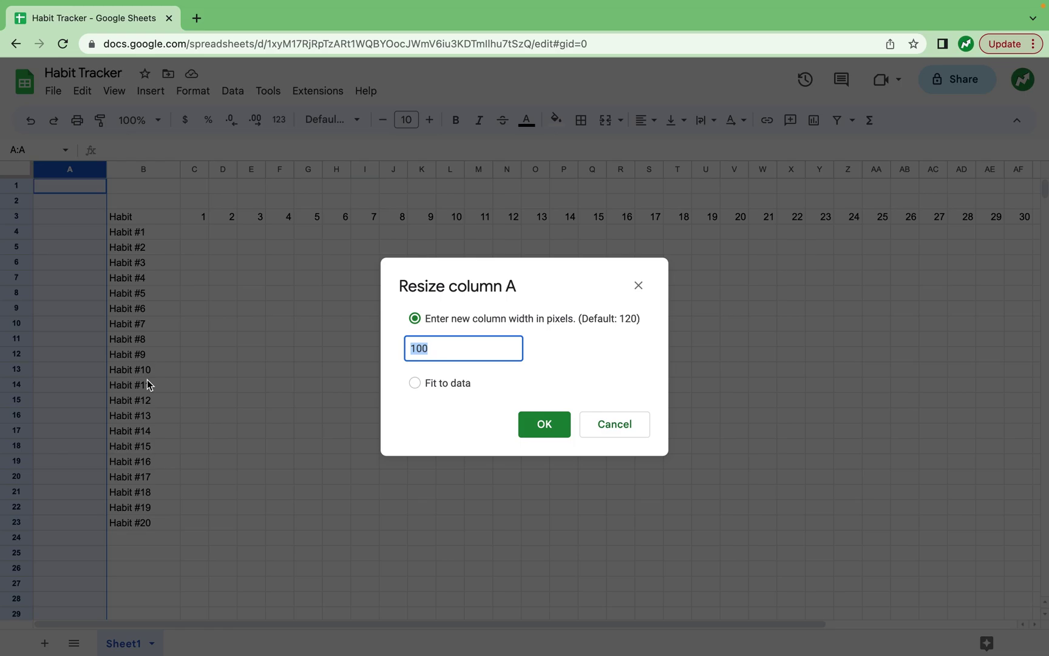
type("25")
key("Return")
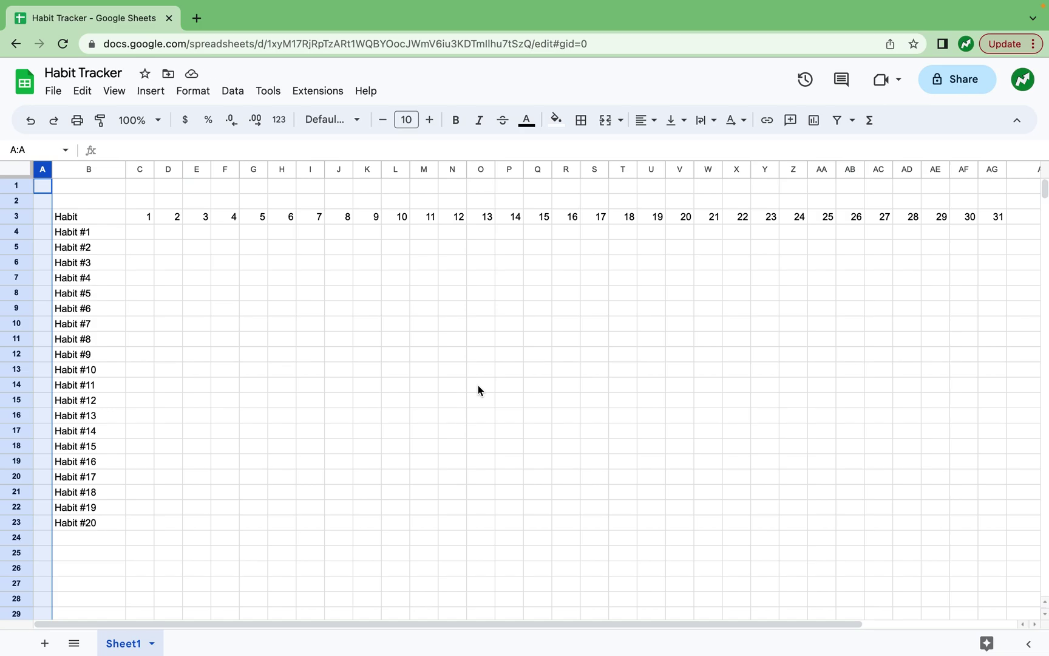
left_click(142, 204)
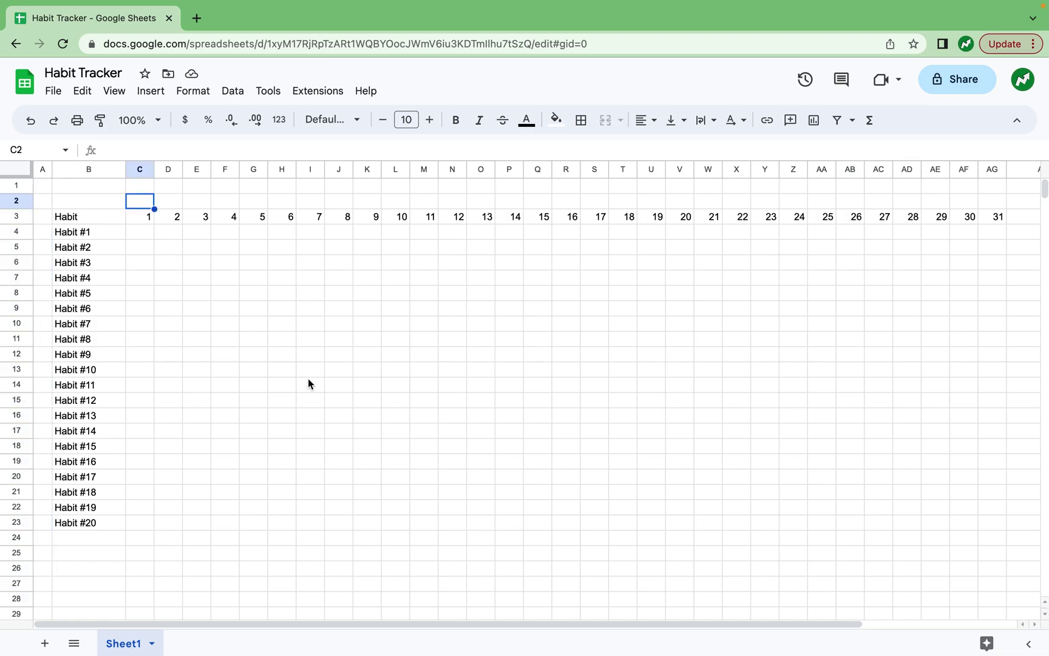
- Type the weekday initials M, T, W, T, F, S, S across C2:I2
type("M")
key("Tab")
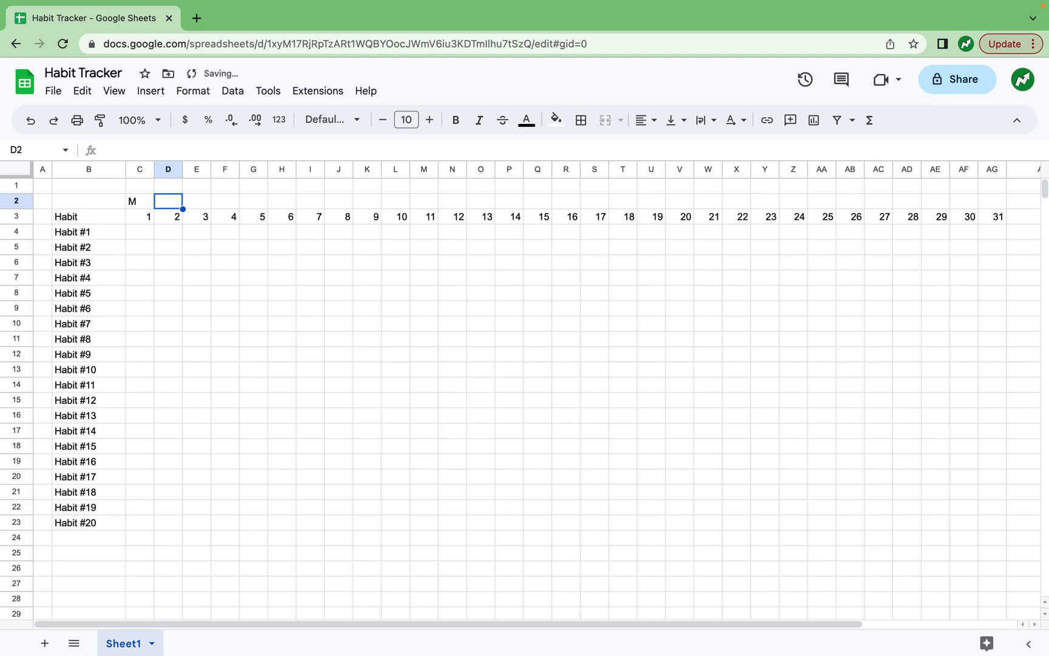
type("T")
key("Tab")
type("W")
key("Tab")
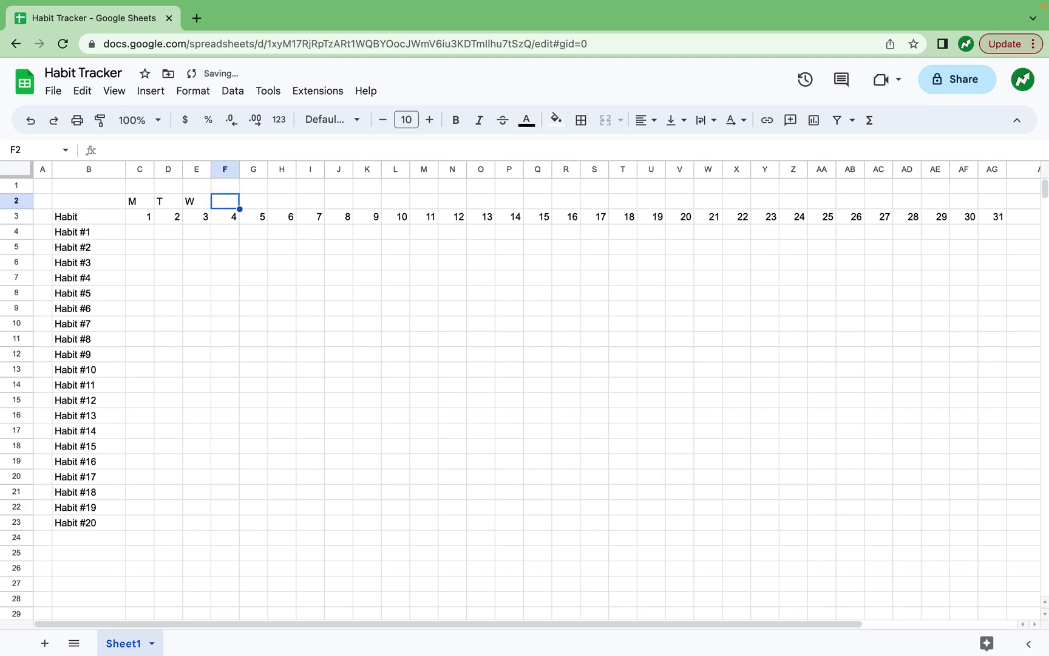
type("T")
key("Tab")
type("F")
key("Tab")
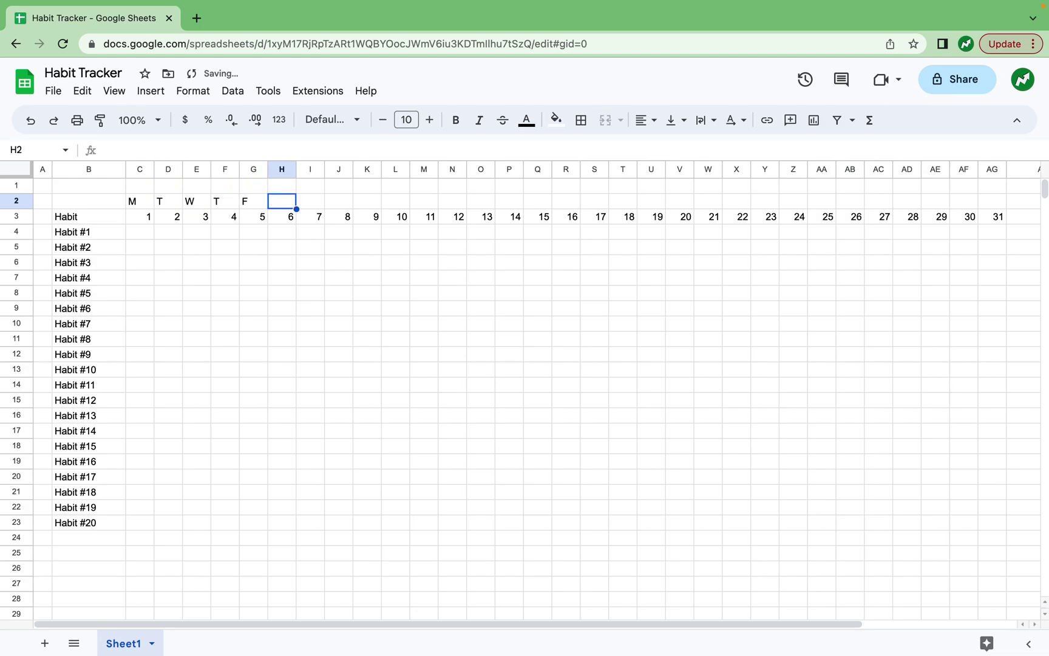
type("S")
key("Tab")
type("S")
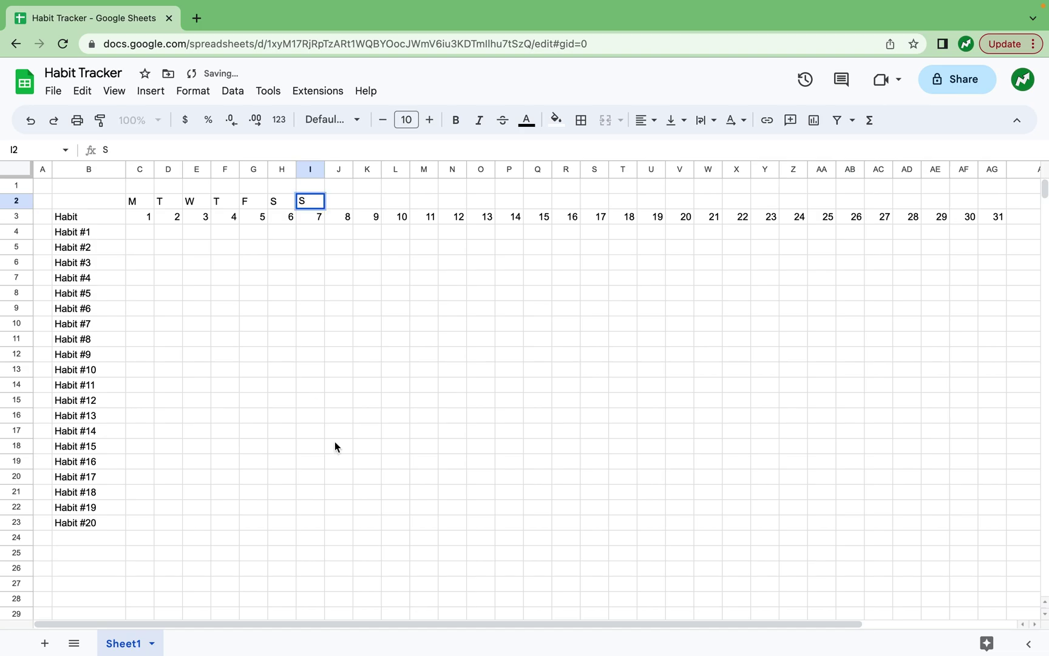
left_click(339, 492)
- Copy the M–S week and paste it repeatedly along row 2 from J2 onward
left_click_drag(135, 203, 301, 201)
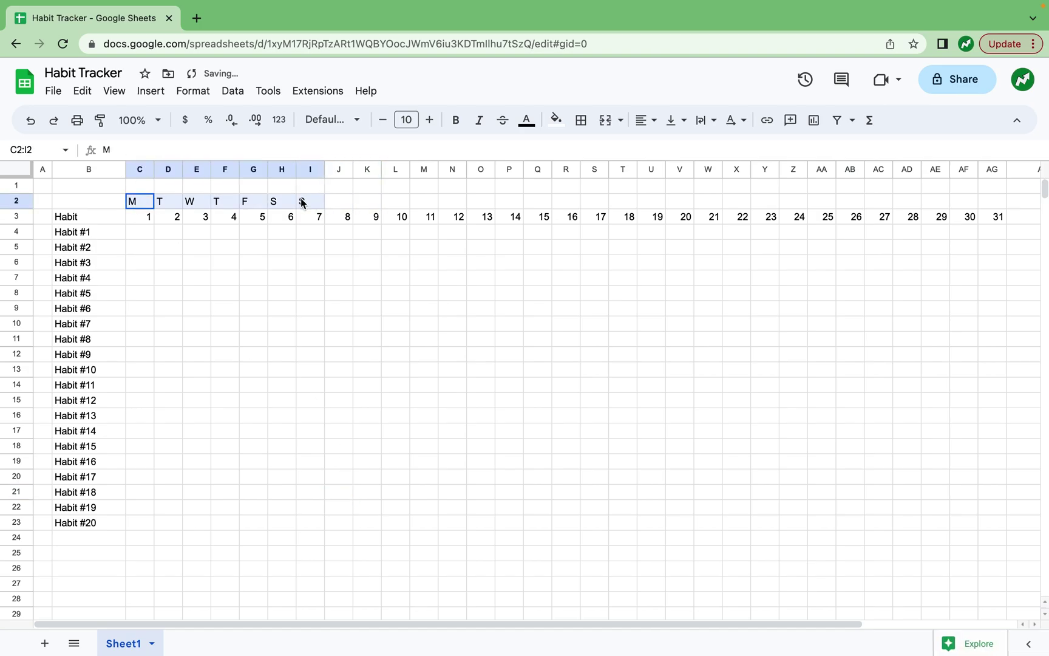
key("ctrl+c")
left_click(344, 202)
key("ctrl+v")
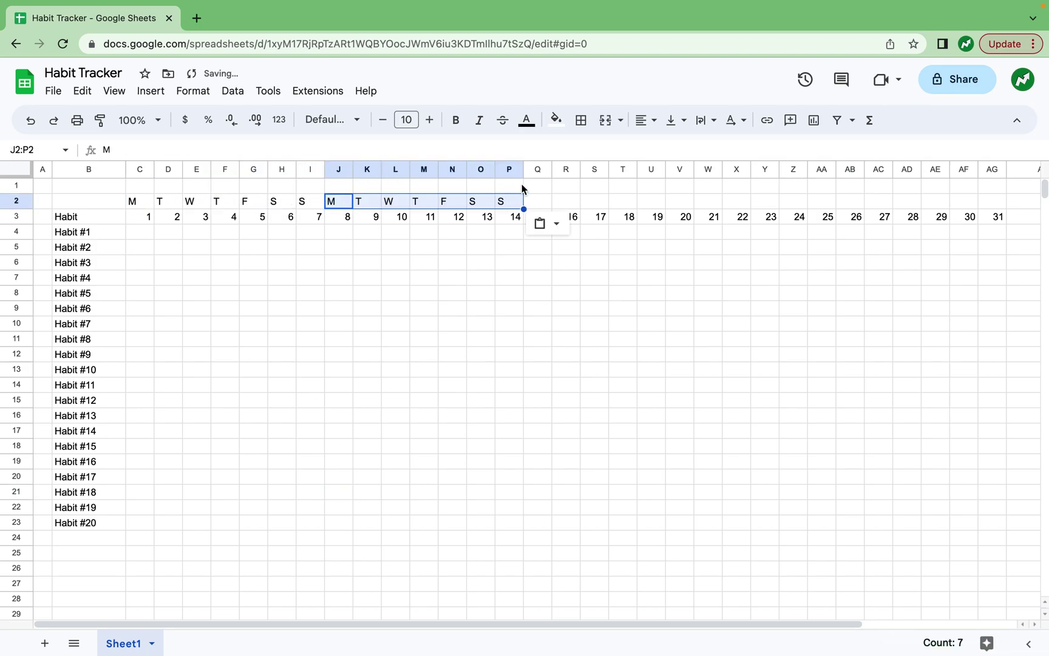
left_click(545, 203)
key("ctrl+v")
left_click(738, 201)
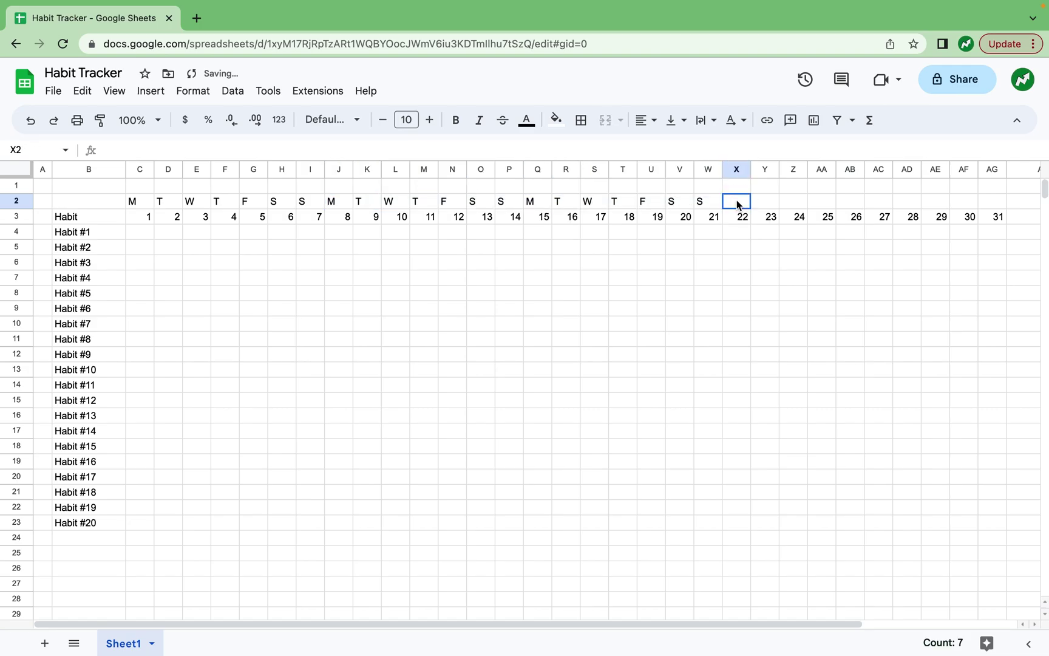
key("ctrl+v")
left_click(937, 202)
key("ctrl+v")
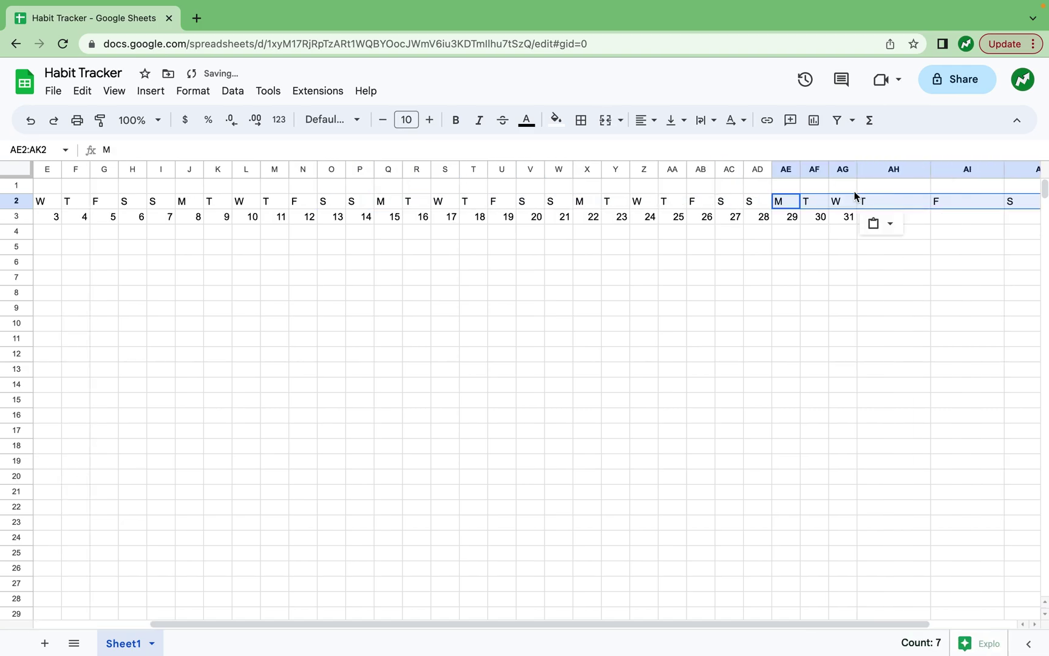
- Clear the extra weekday letters in AH2:AK2 past day 31
left_click_drag(871, 201, 1021, 201)
key("shift+Right")
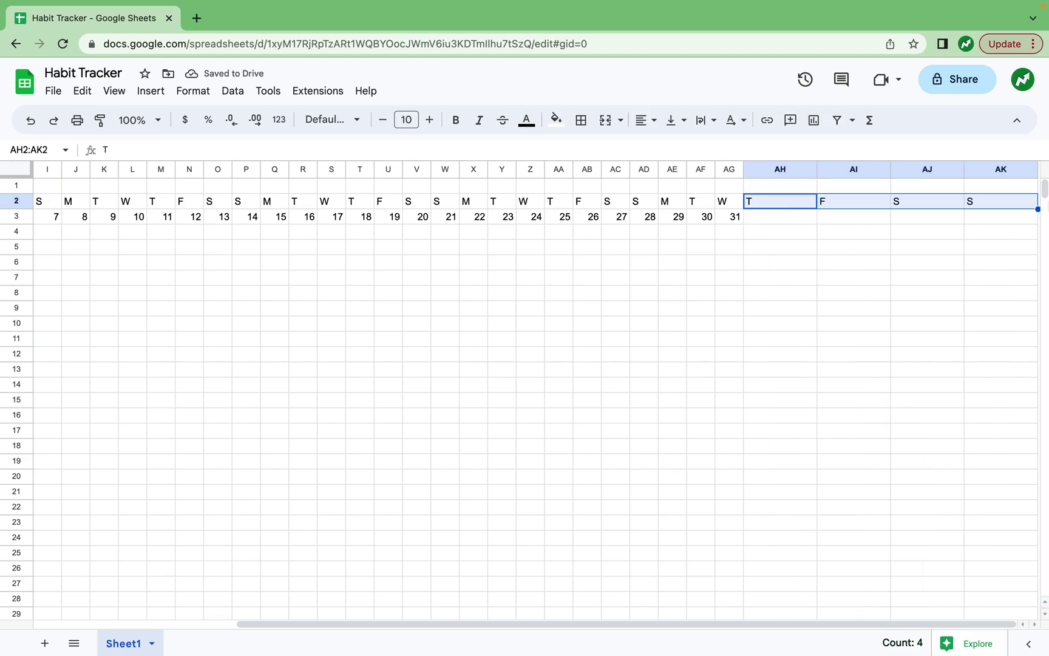
key("Delete")
scroll(693, 317, "left", 6)
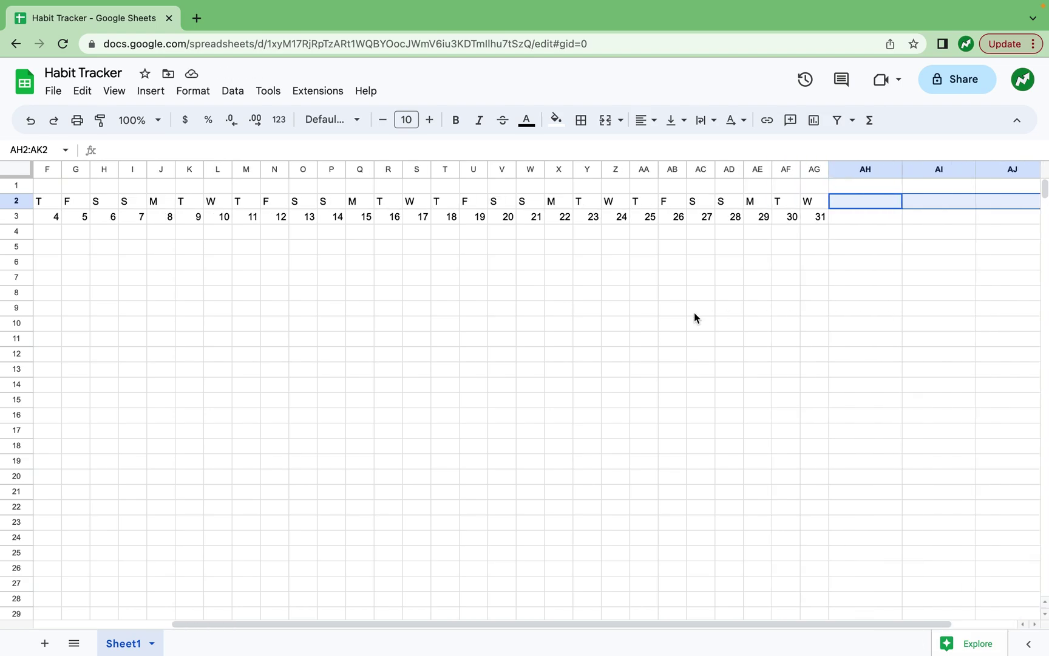
left_click(308, 352)
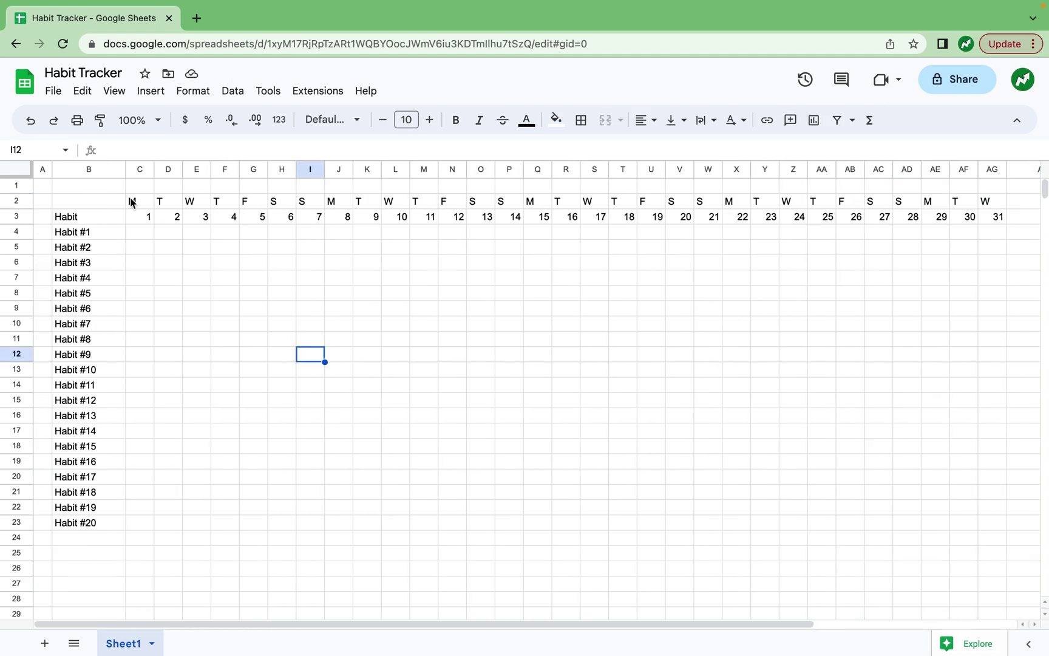
- Apply All borders to the weekday, date and grid range C2:AG23
left_click_drag(131, 202, 990, 524)
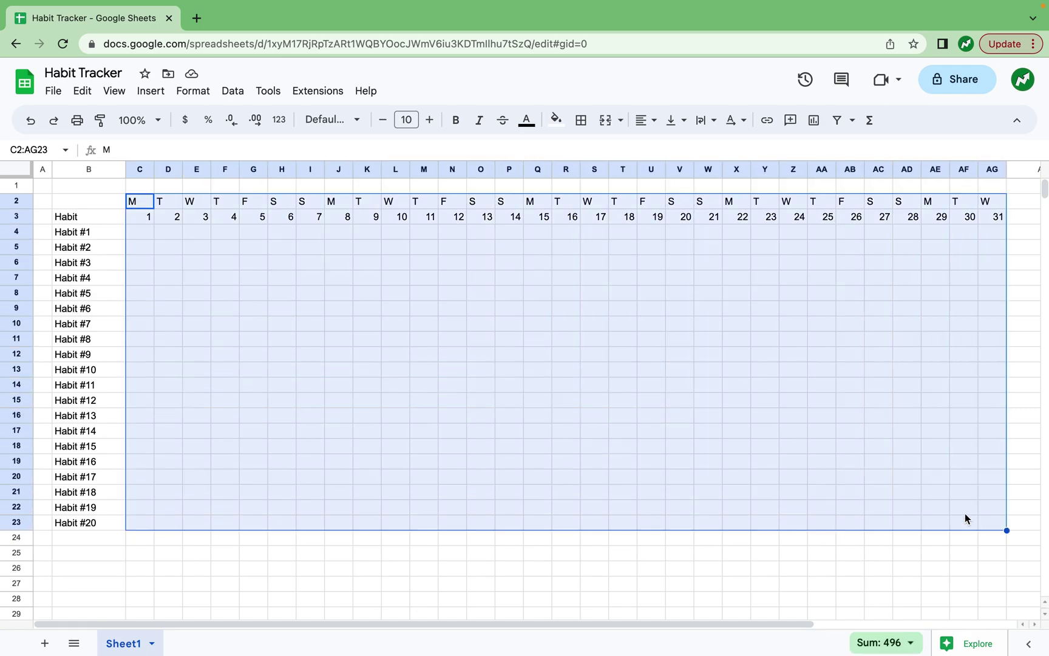
left_click(581, 128)
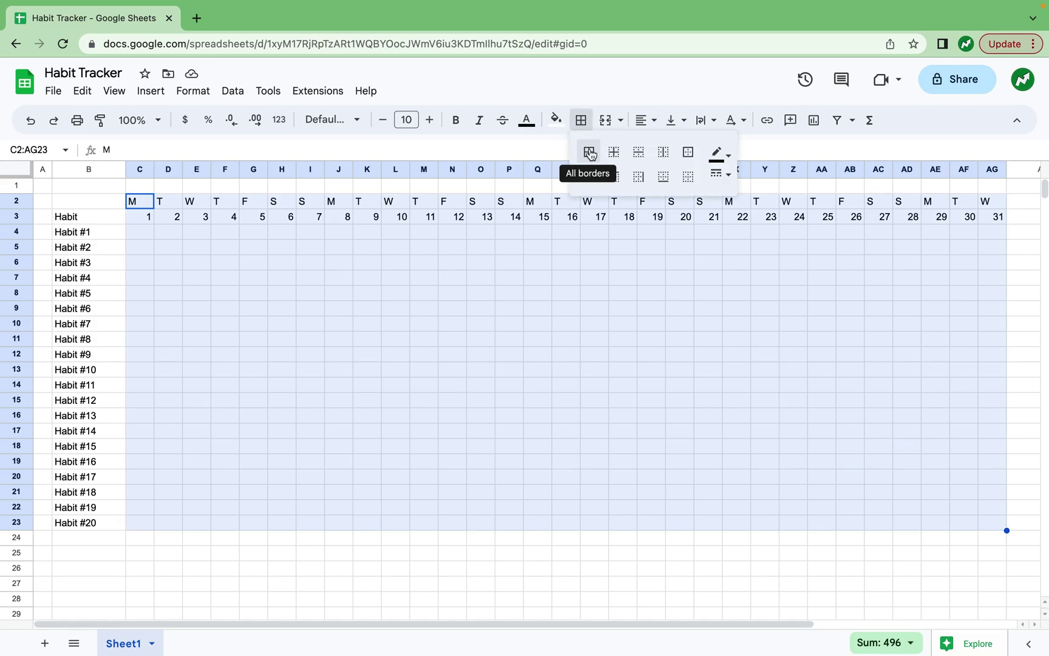
left_click(588, 152)
left_click(282, 343)
- Apply All borders to the Habit list B3:B23
left_click_drag(79, 216, 96, 527)
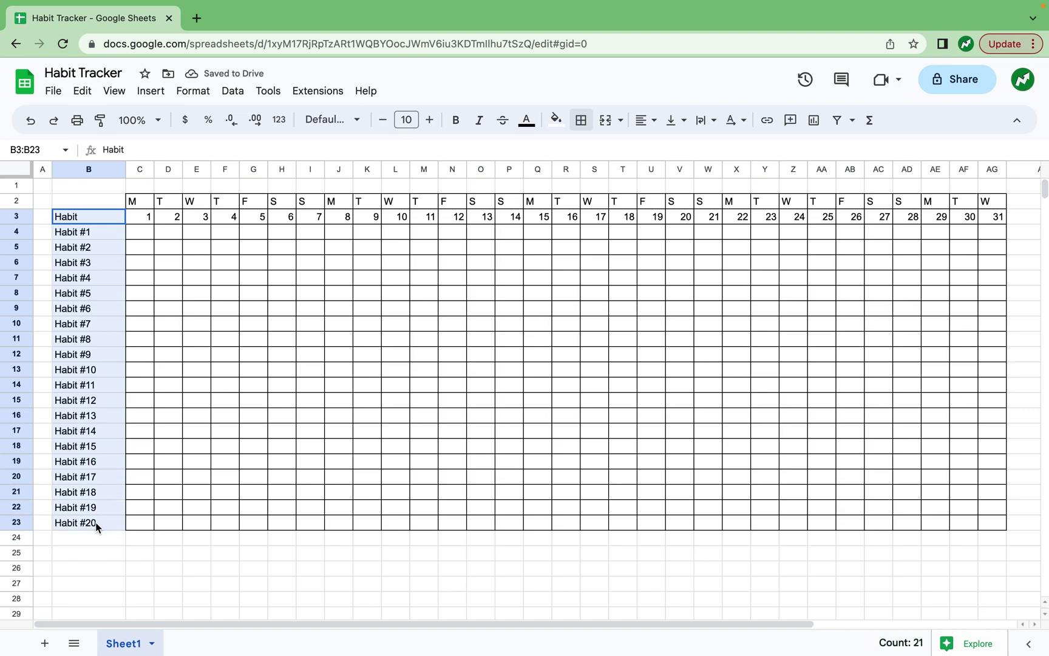
left_click(581, 125)
left_click(589, 155)
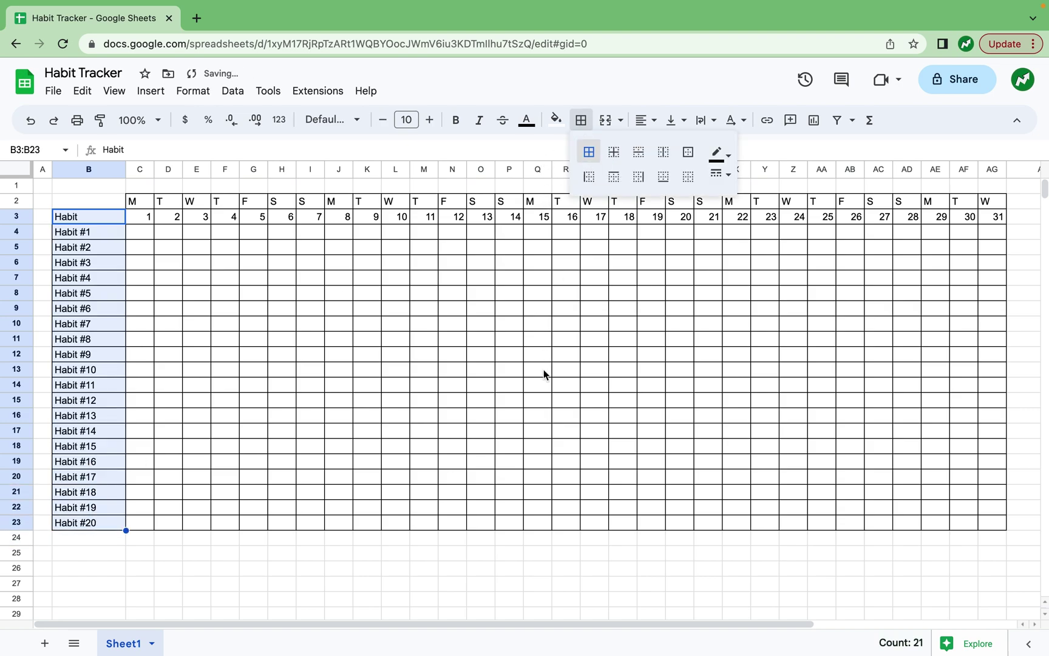
left_click(482, 385)
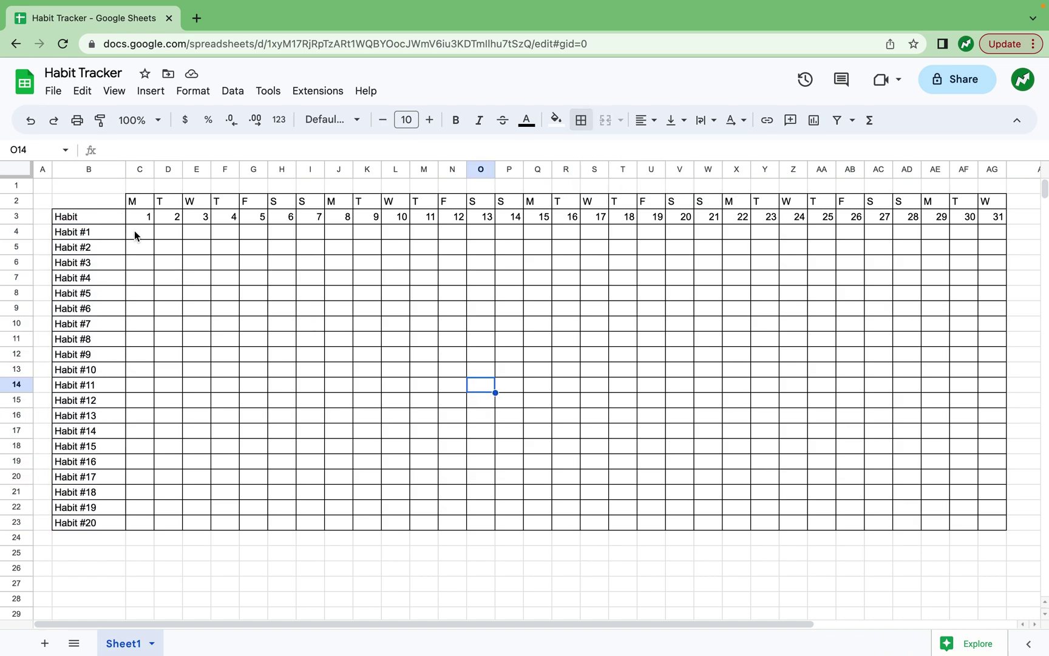
mouse_move(134, 230)
left_mouse_down()
mouse_move(572, 432)
mouse_move(973, 552)
mouse_move(987, 522)
left_mouse_up()
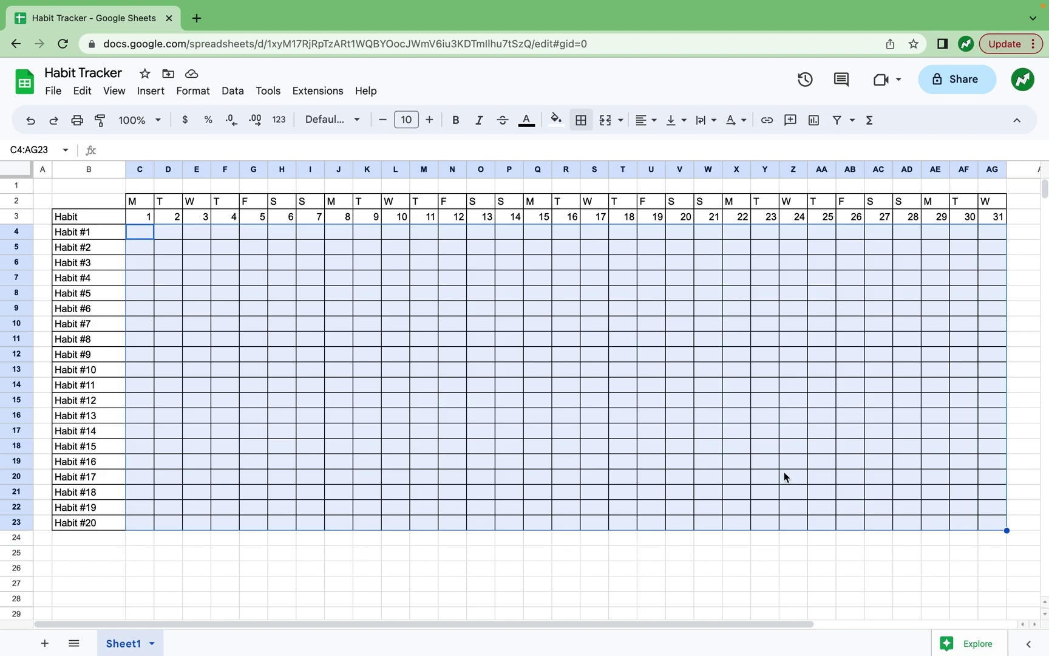
left_click(138, 93)
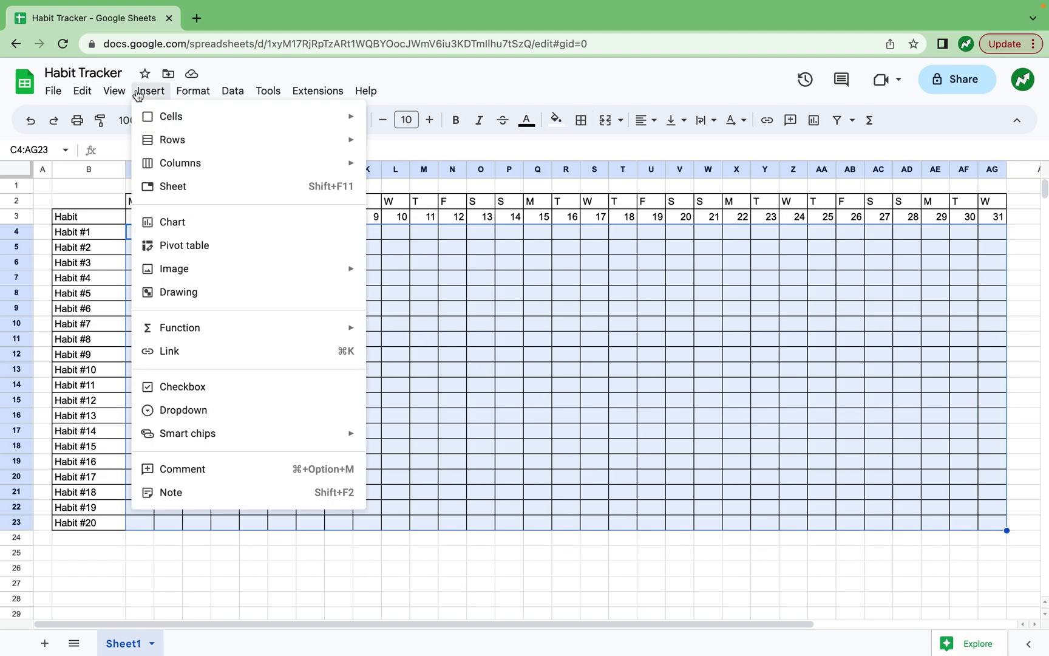
- Insert checkboxes across C4:AG23 and tick day 1 for Habit #1
left_click(220, 388)
left_click(130, 538)
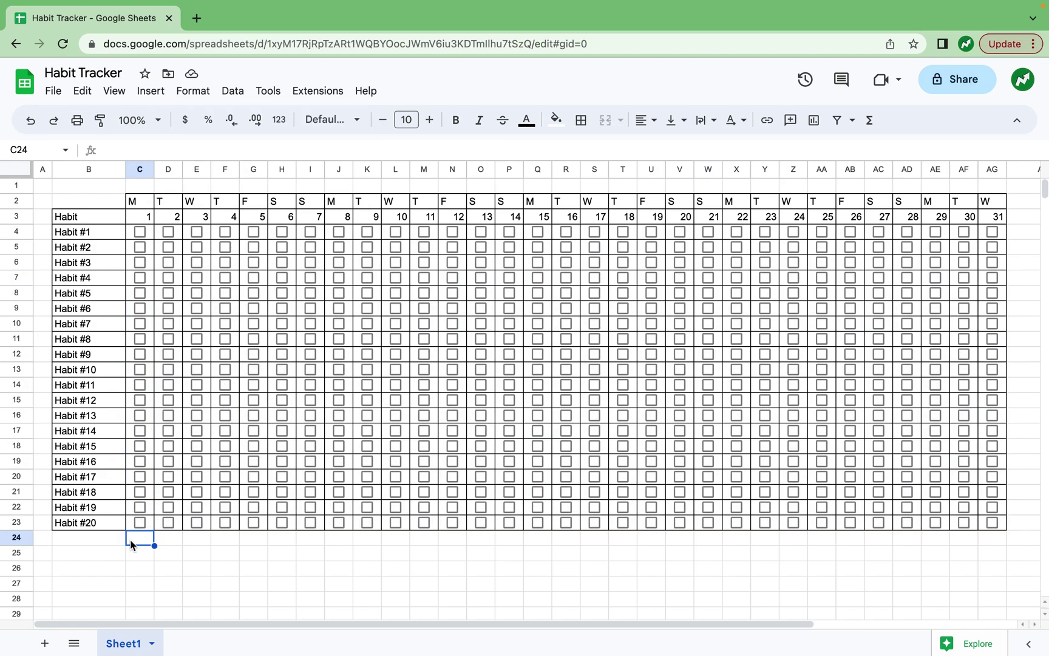
left_click(139, 233)
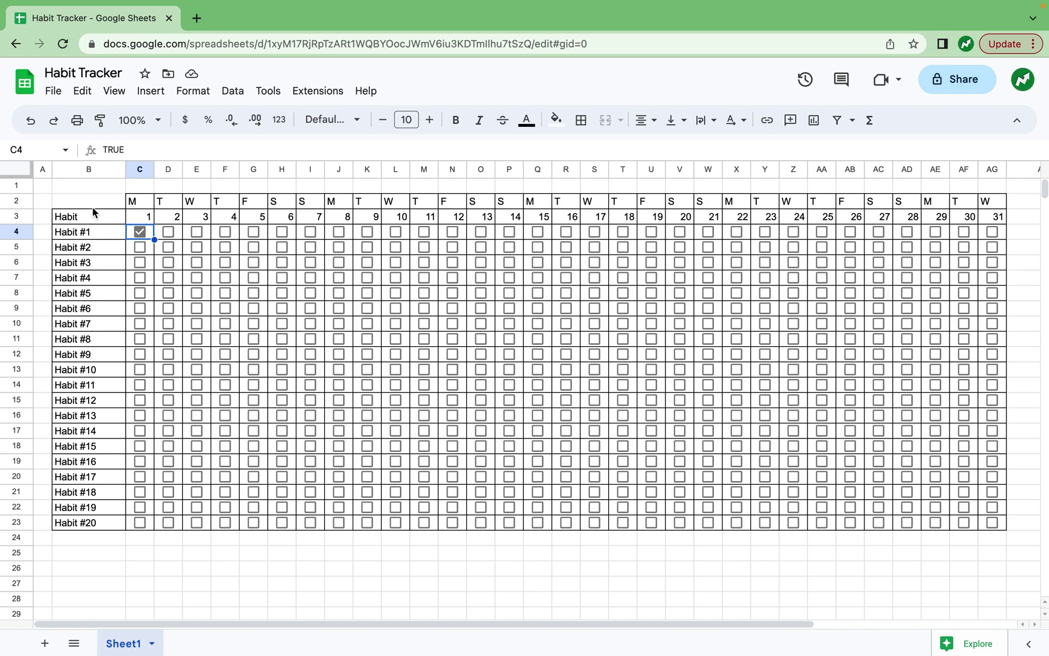
left_click(5, 168)
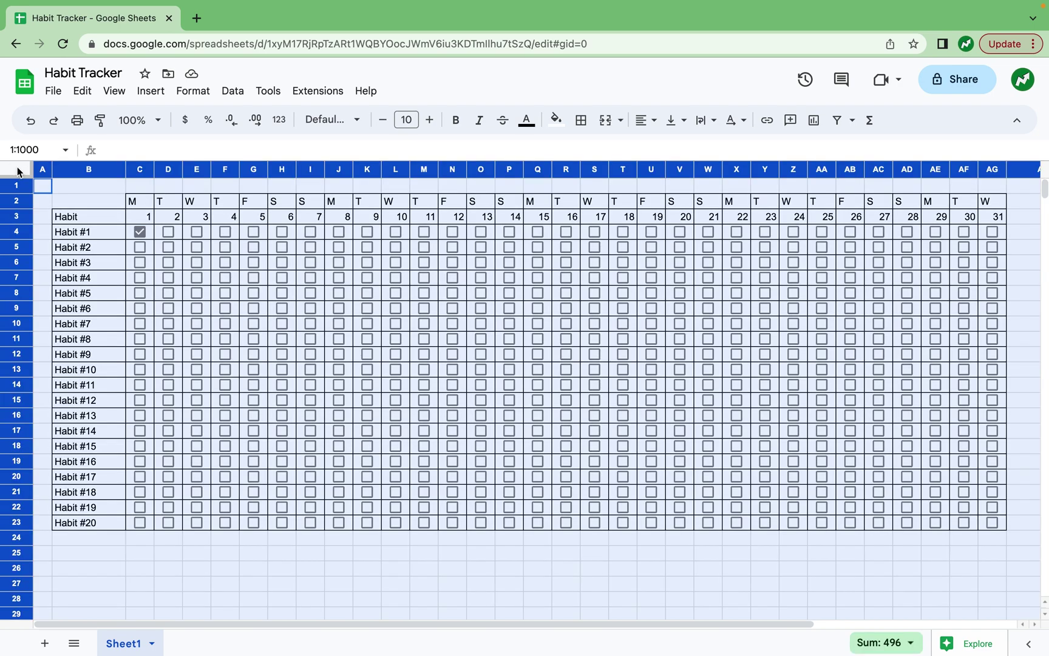
- Set horizontal alignment to Center for every cell on the sheet
left_click(645, 120)
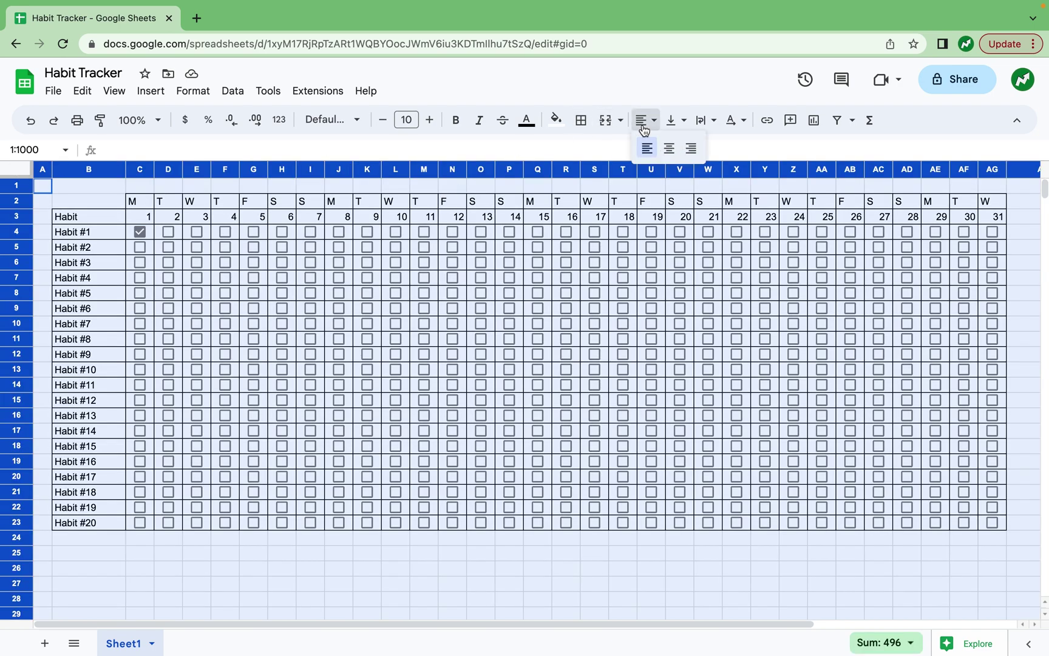
left_click(669, 147)
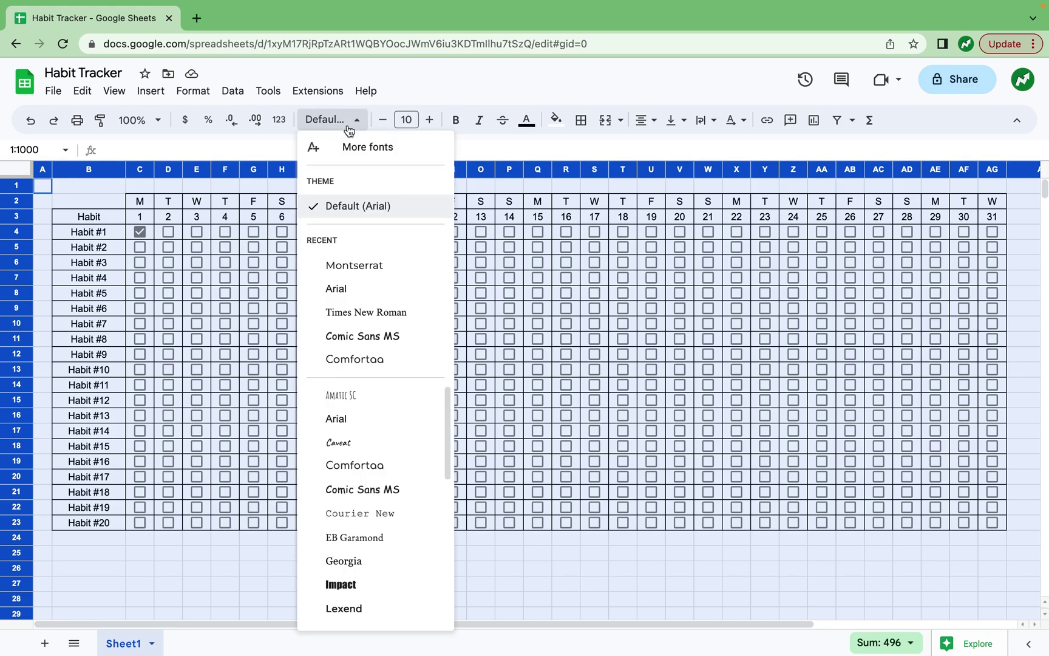
- Set the sheet font to Montserrat and make B3:AG3 bold white text on dark blue
left_click(367, 266)
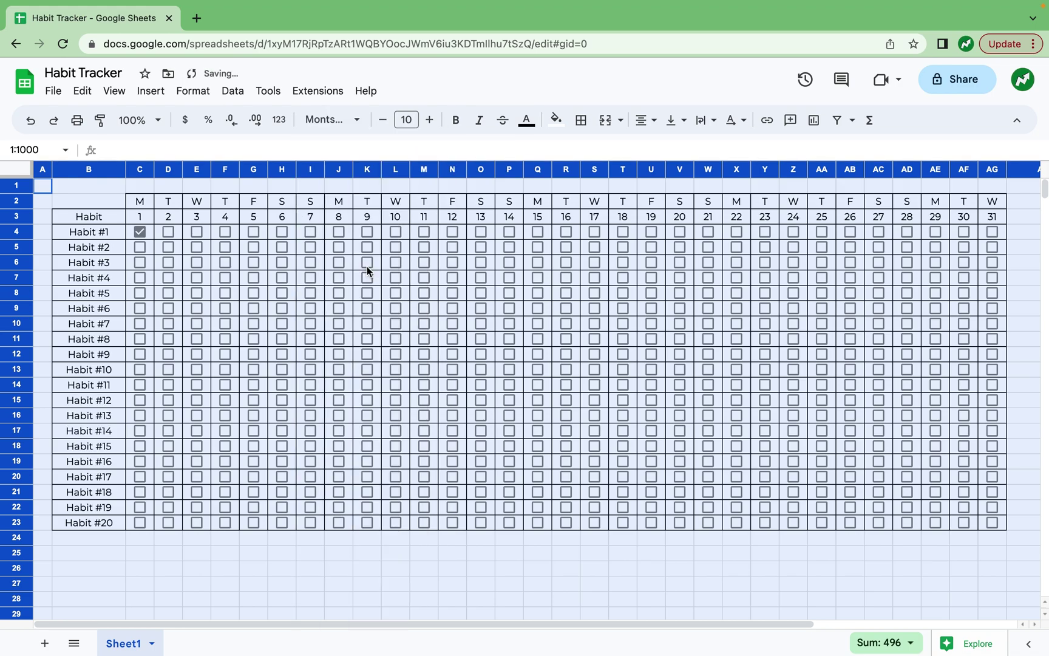
left_click(83, 219)
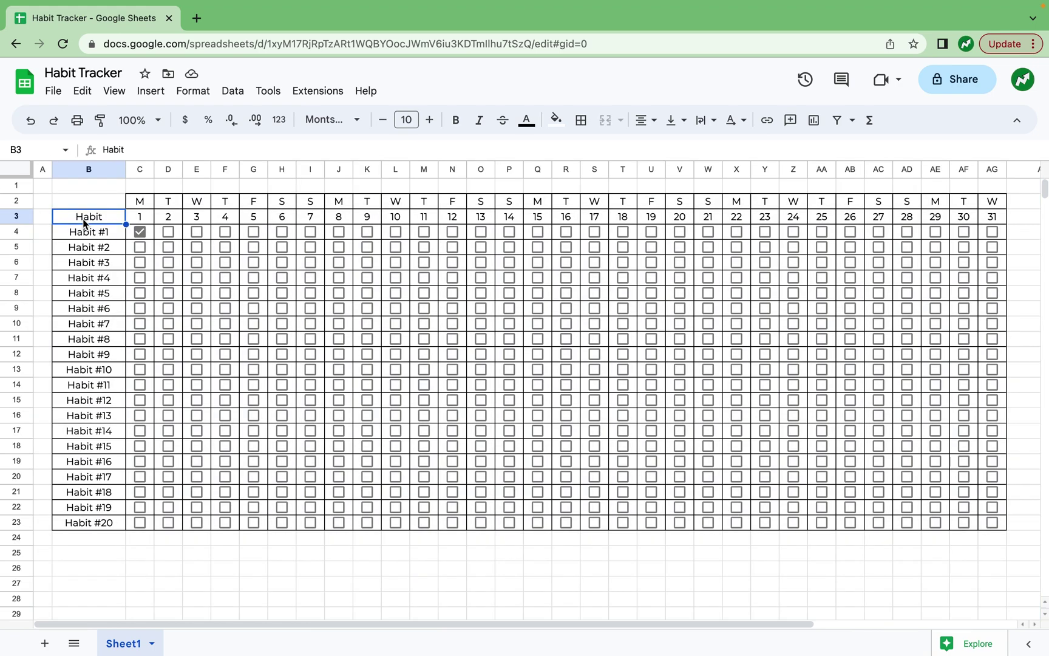
left_click_drag(77, 216, 992, 218)
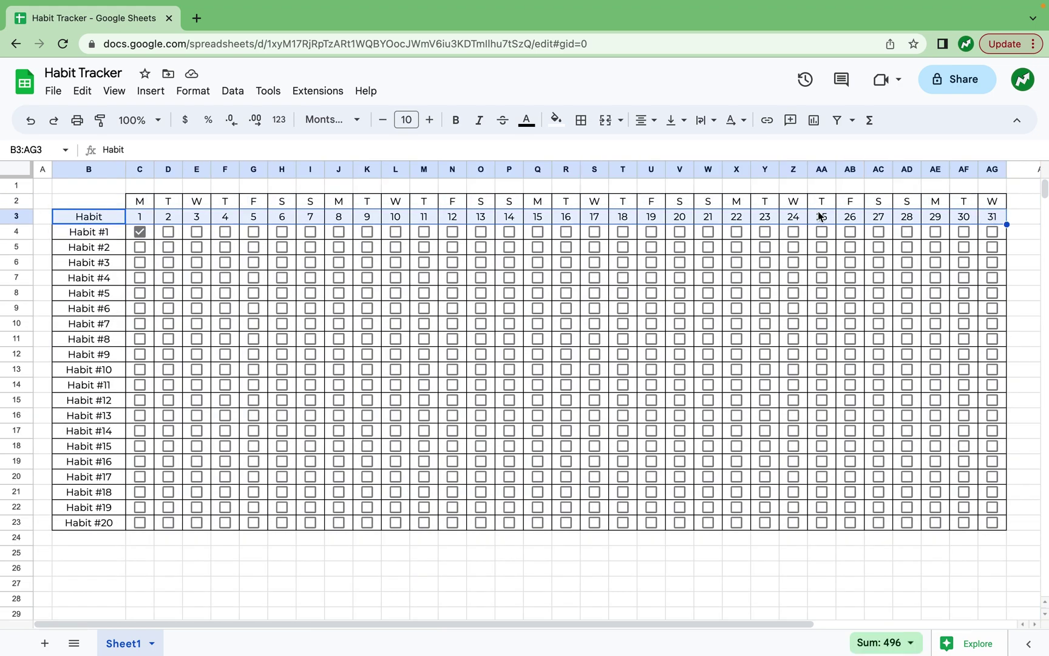
left_click(455, 121)
left_click(556, 120)
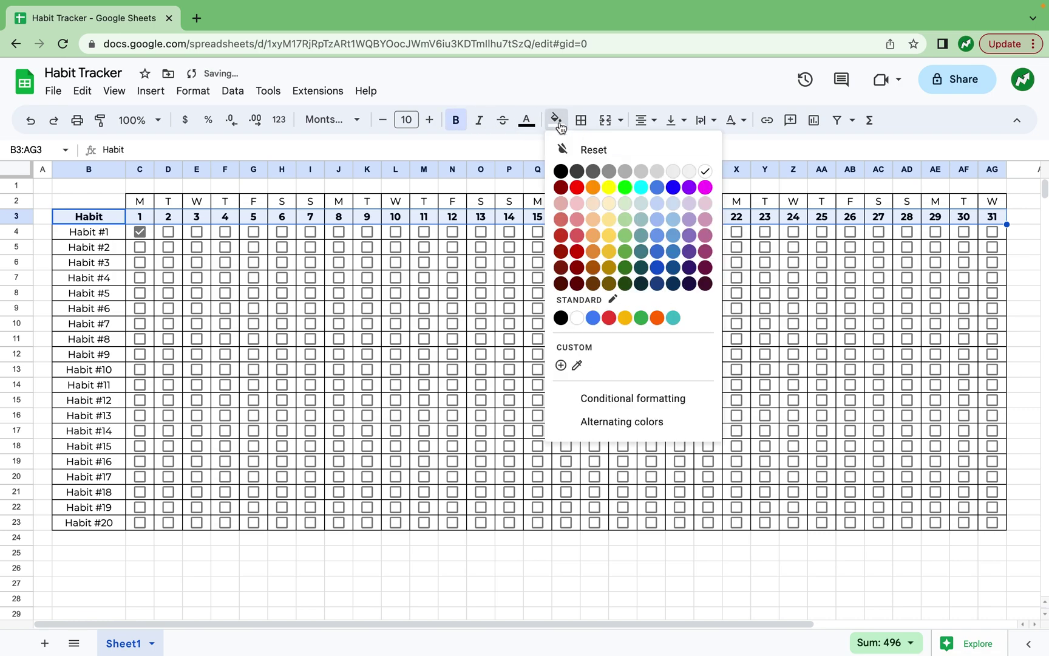
left_click(657, 268)
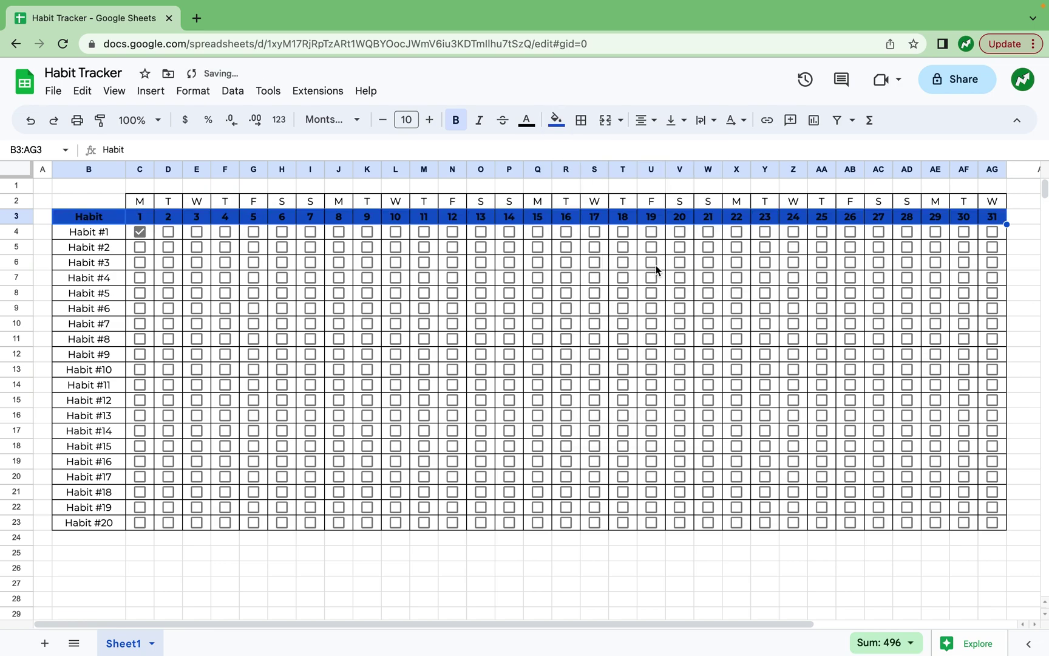
left_click(526, 121)
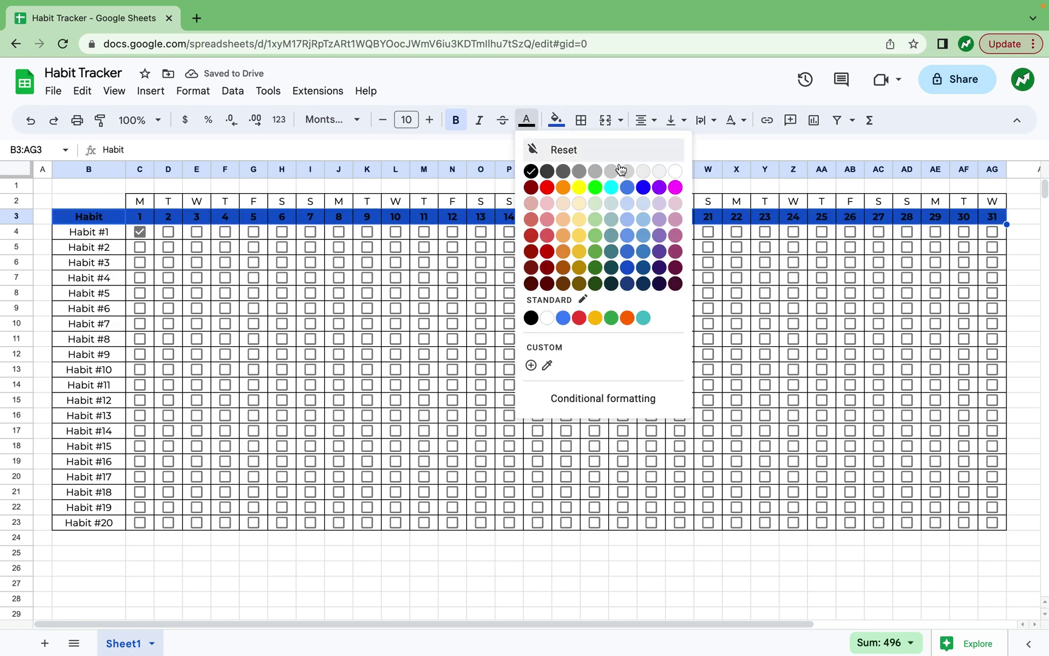
left_click(676, 173)
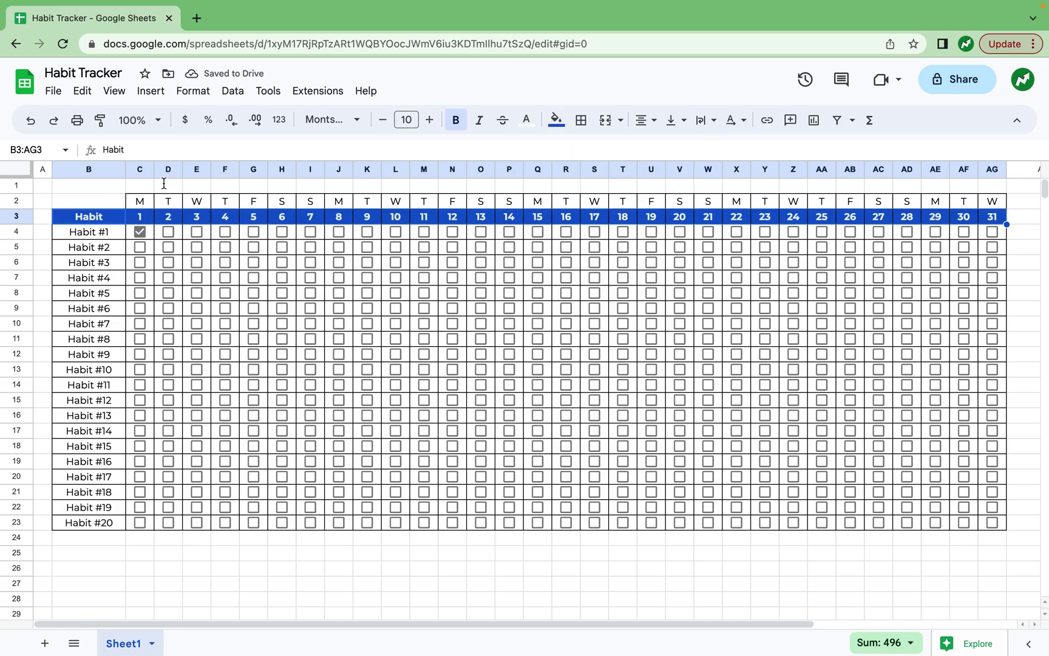
- Make the weekday row C2:AG2 bold with white text on a dark blue fill
left_click_drag(145, 202, 1003, 205)
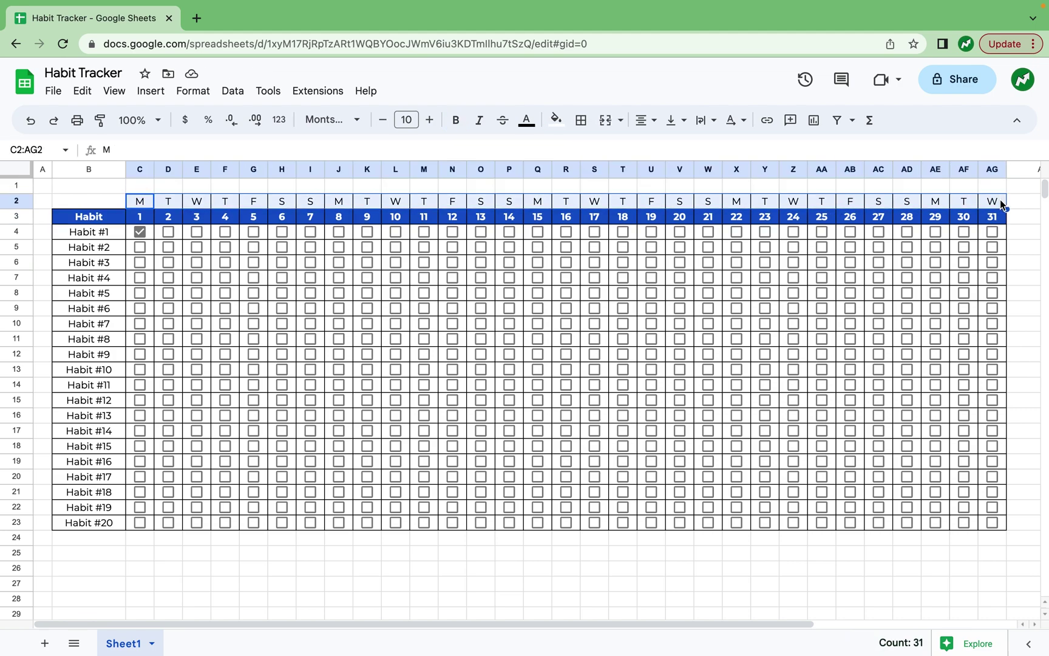
key("super+b")
left_click(551, 120)
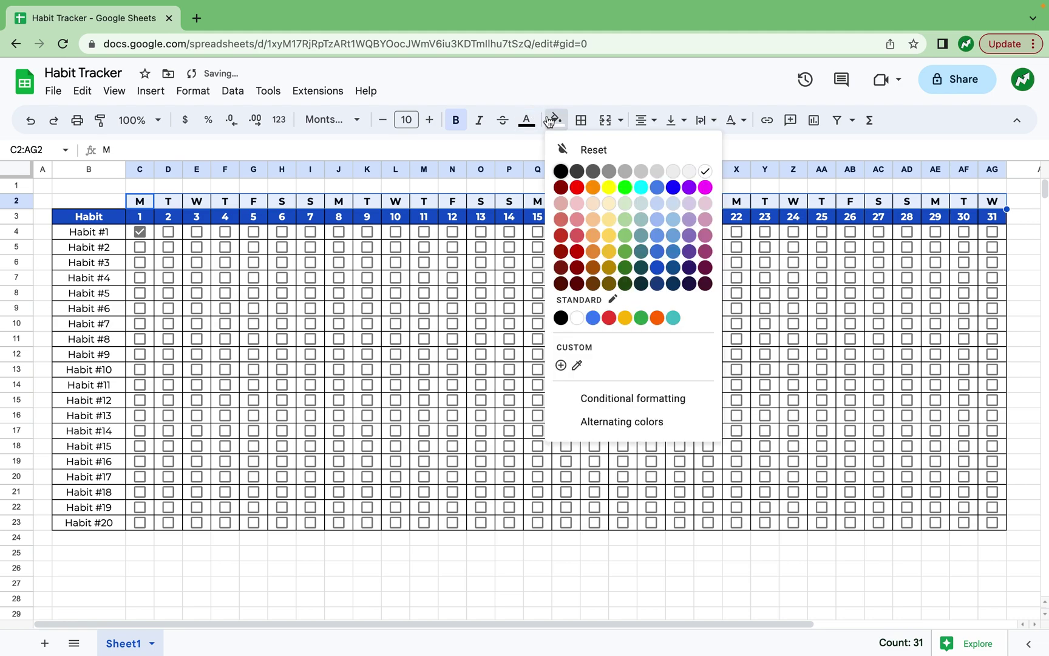
left_click(657, 267)
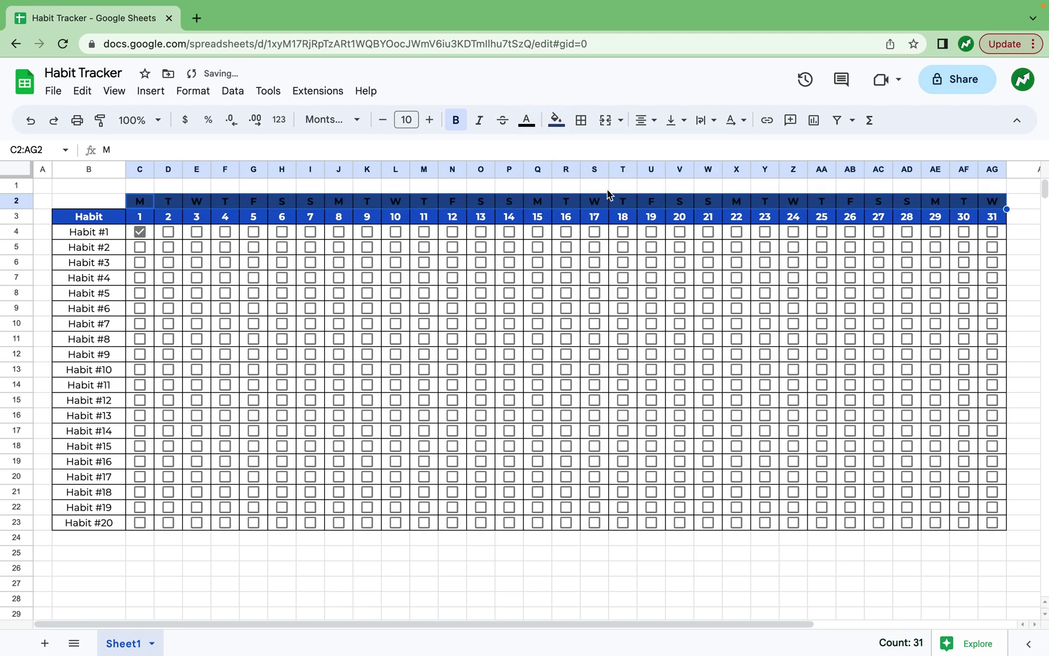
left_click(527, 121)
left_click(673, 173)
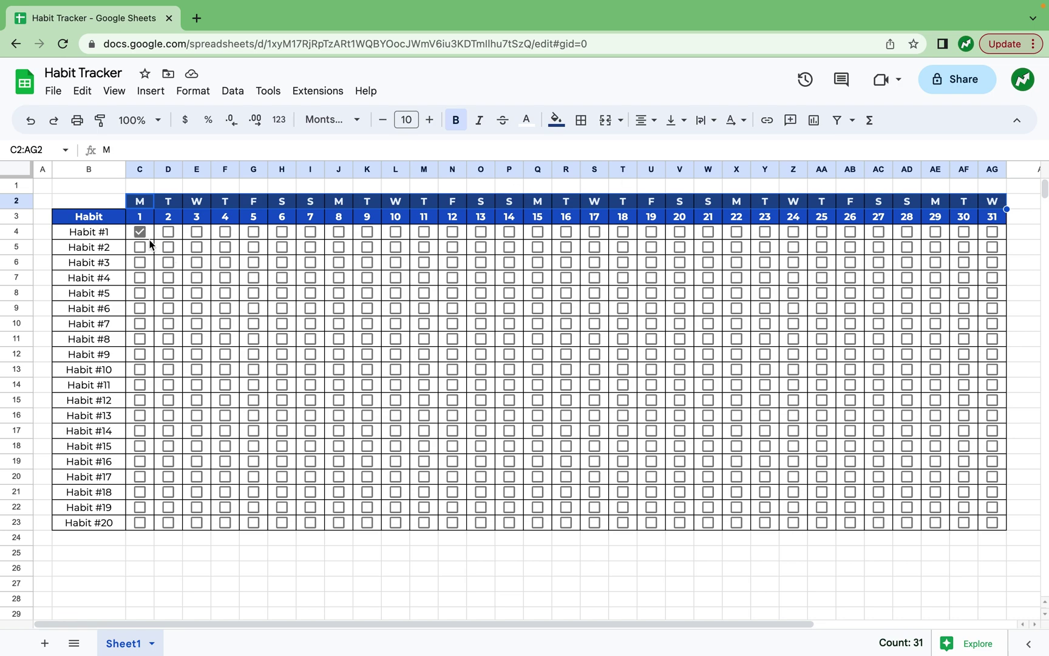
left_click_drag(141, 232, 1007, 524)
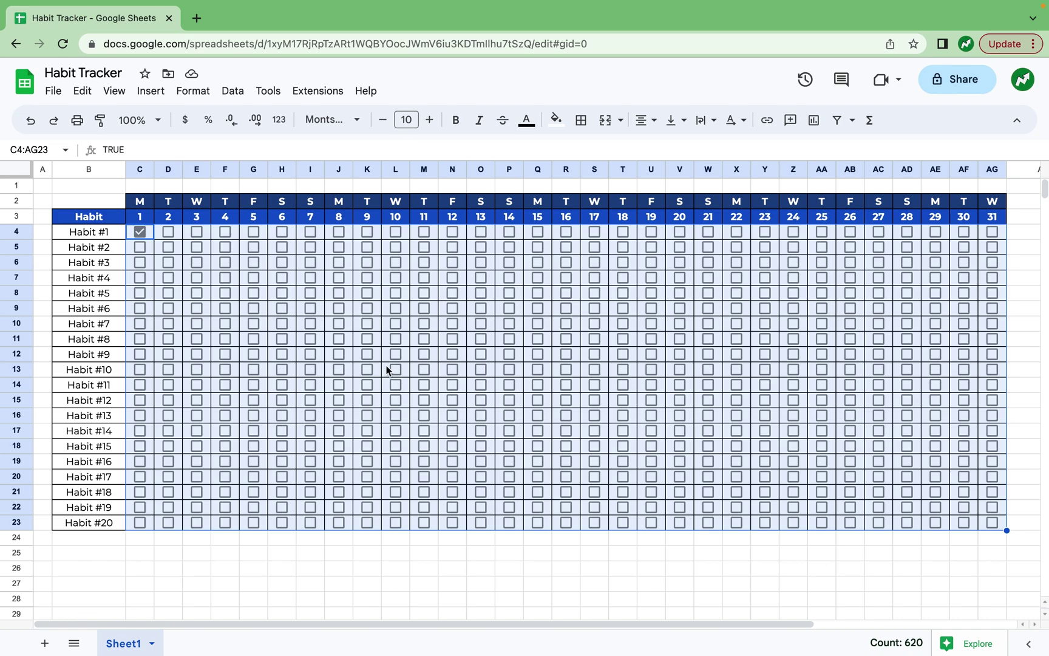
left_click(192, 92)
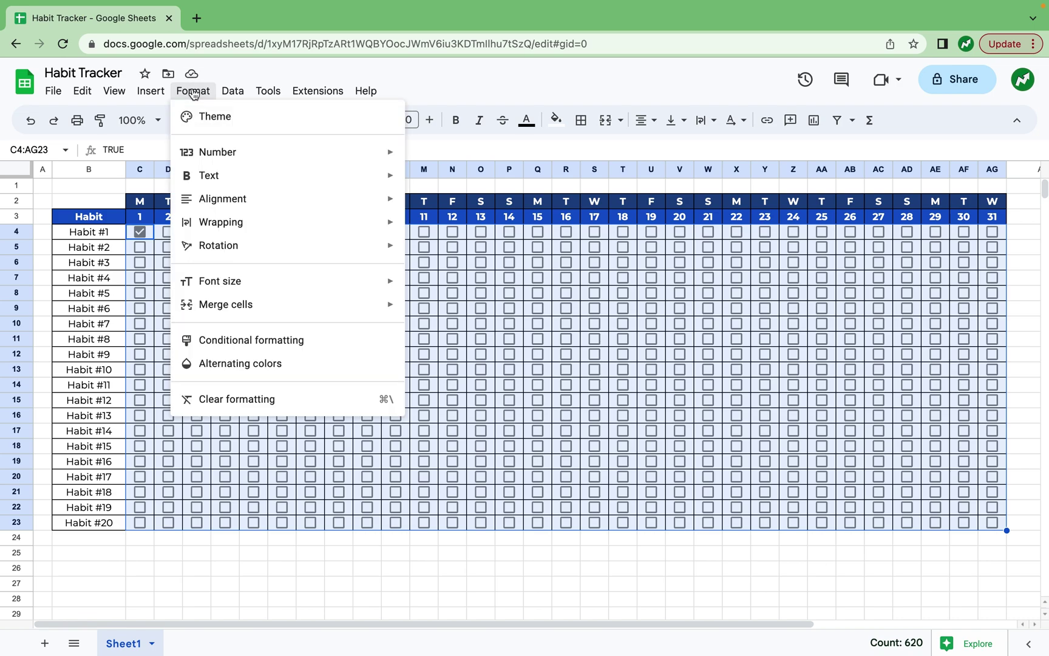
- Add a conditional format rule on C4:AG23: Text is exactly TRUE gets a light green fill
left_click(282, 344)
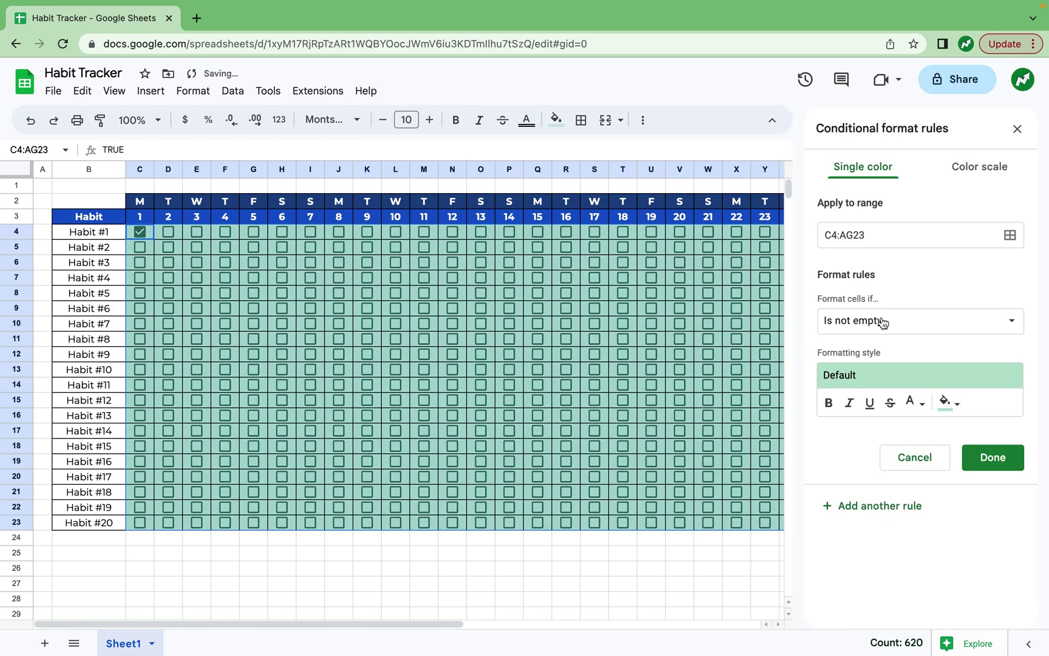
left_click(879, 322)
left_click(889, 437)
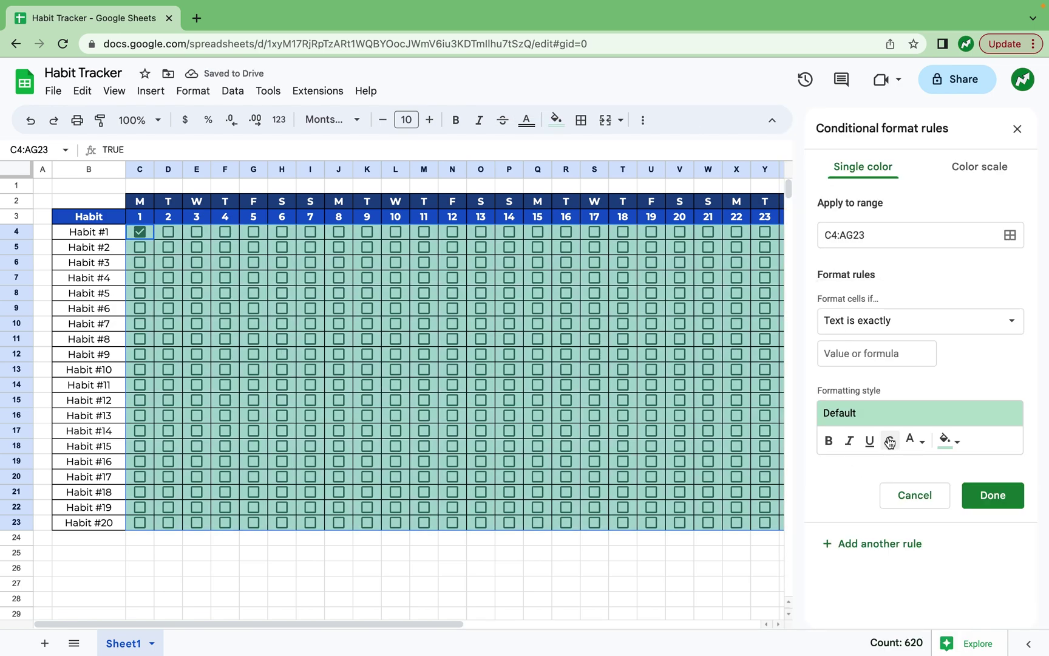
left_click(865, 353)
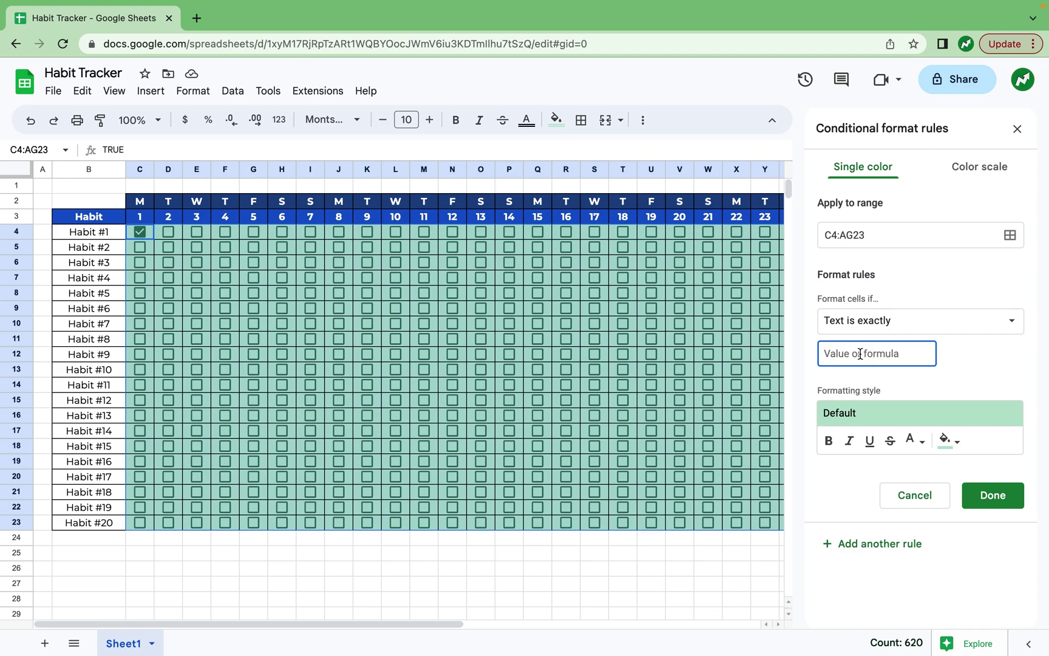
type("TRUE")
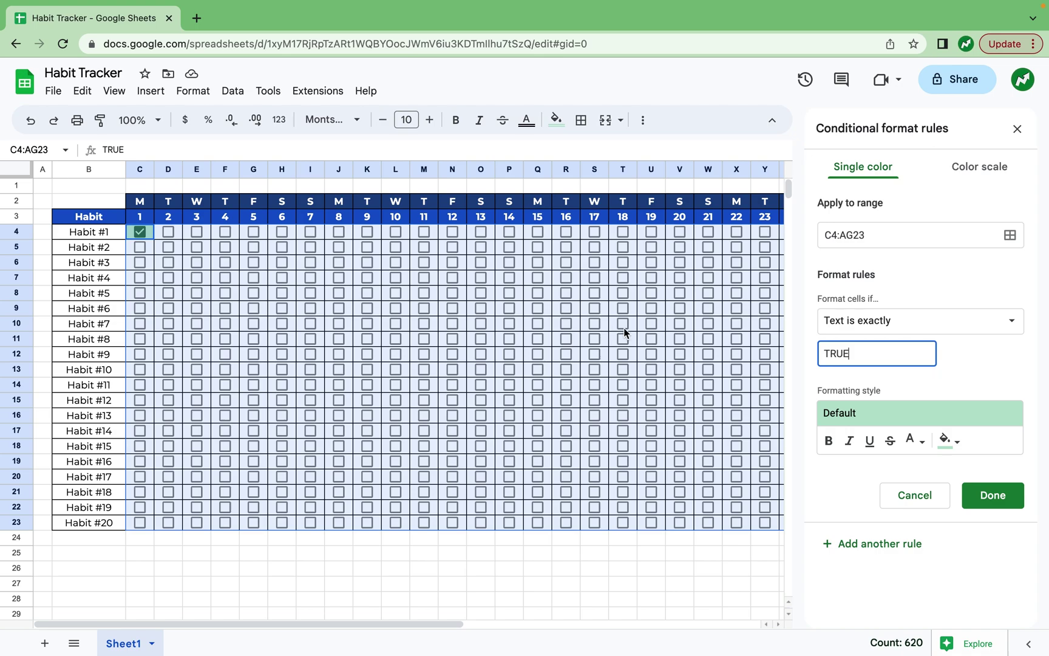
left_click(947, 442)
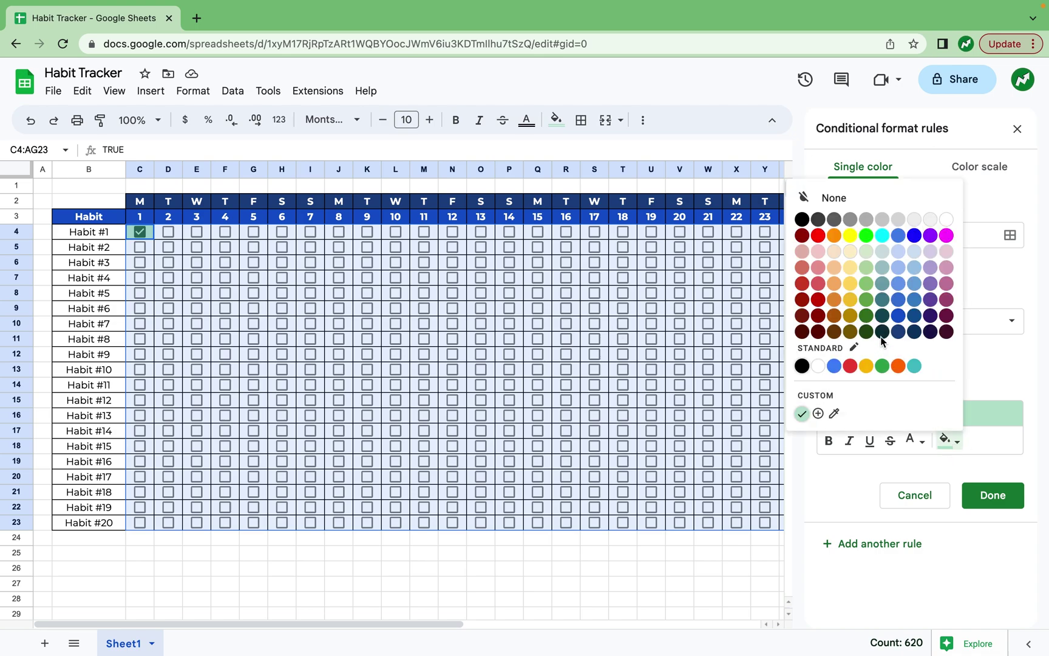
left_click(866, 268)
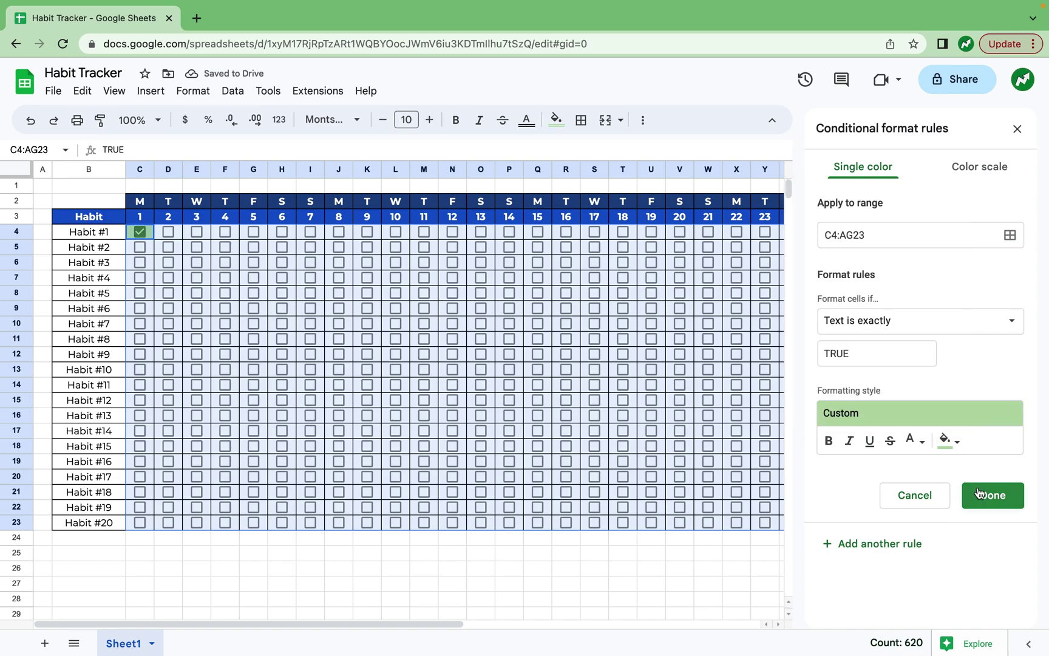
left_click(993, 495)
left_click(1018, 128)
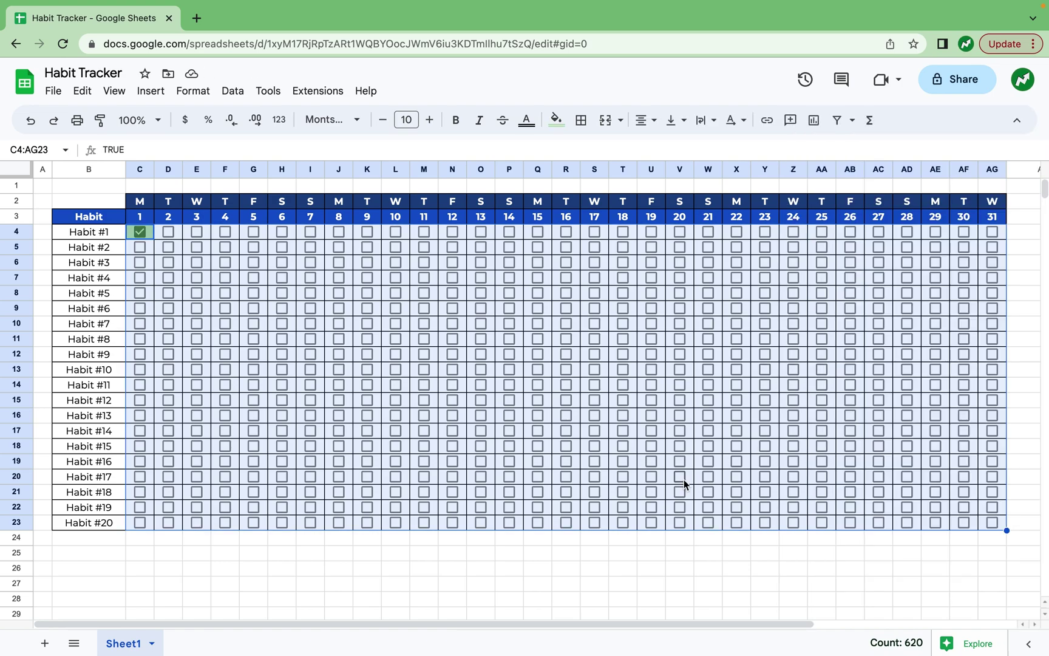
left_click(554, 583)
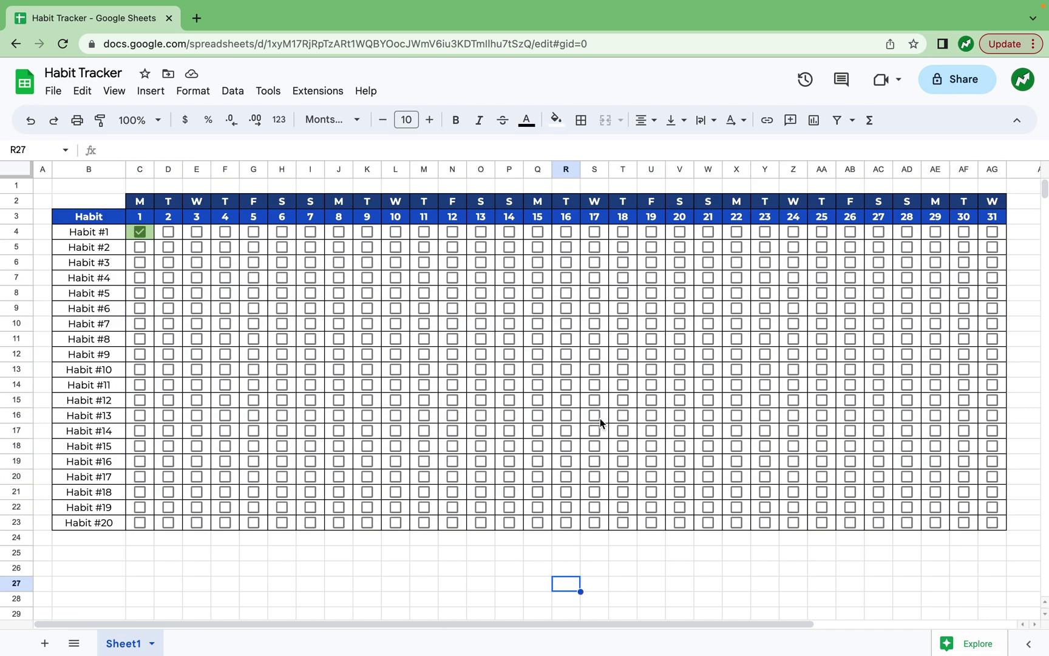
- Tick Habit #8 on day 17, Habit #11 on day 9 and Habit #6 on day 24
left_click(596, 339)
left_click(367, 385)
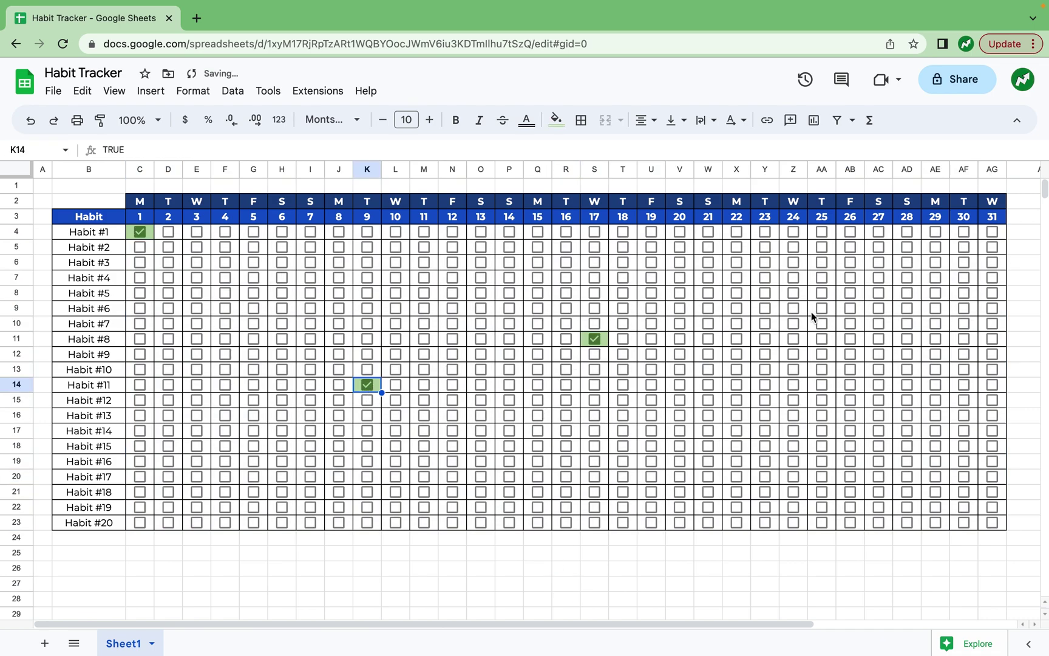
left_click(794, 308)
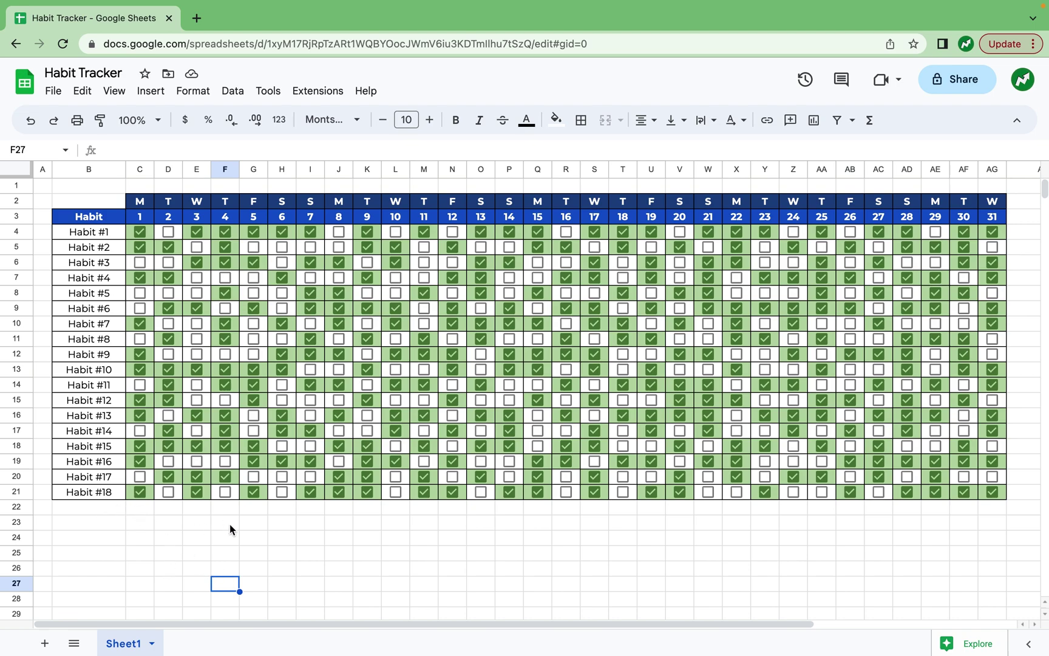
left_click(139, 521)
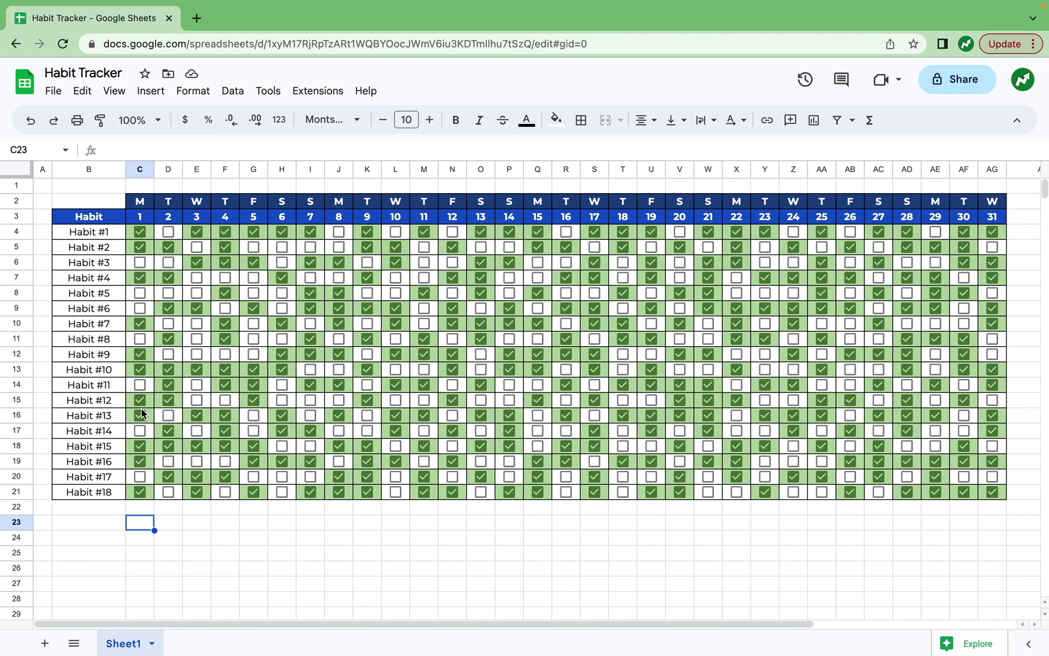
- Enter =COUNTIF(C4:C21,"TRUE") in C23 to count day 1's checked boxes
type("=COUNTIF")
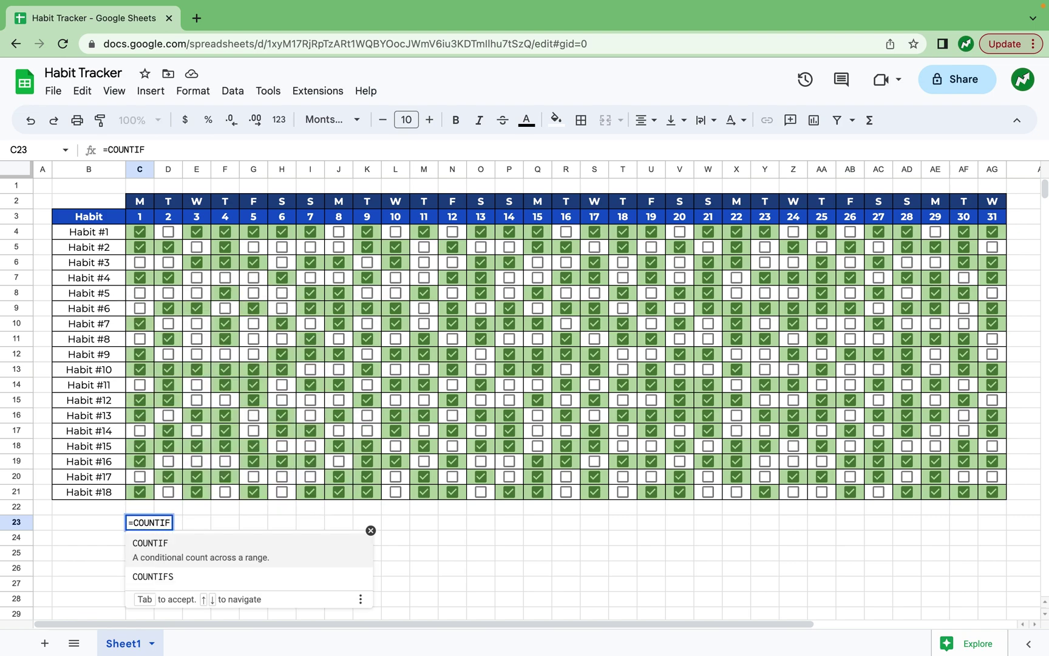
type("(")
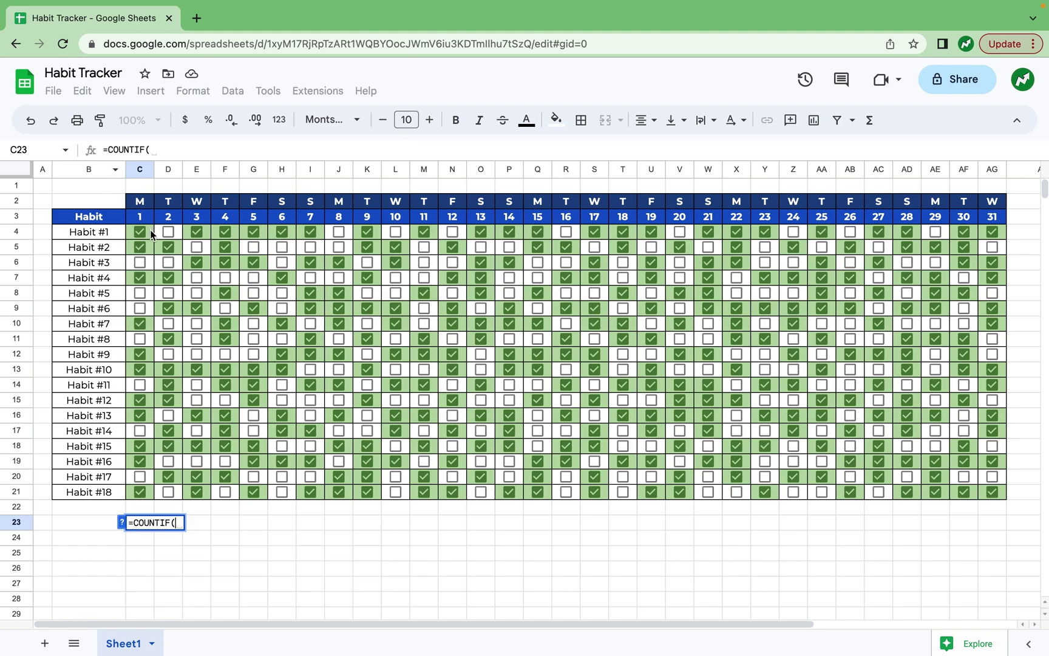
left_click_drag(150, 231, 148, 493)
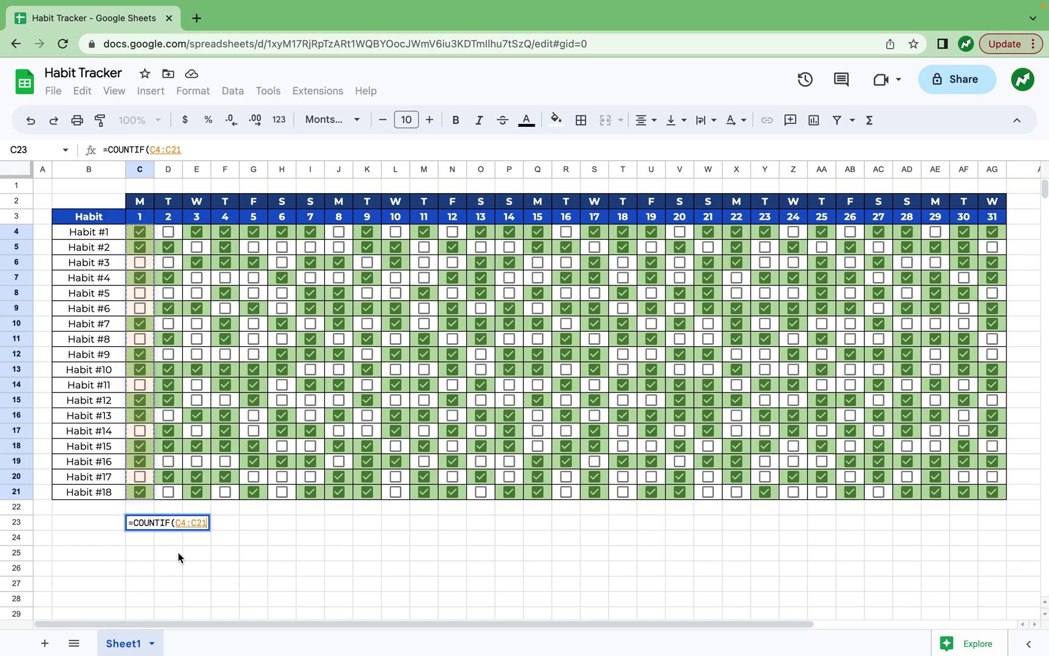
type(",")
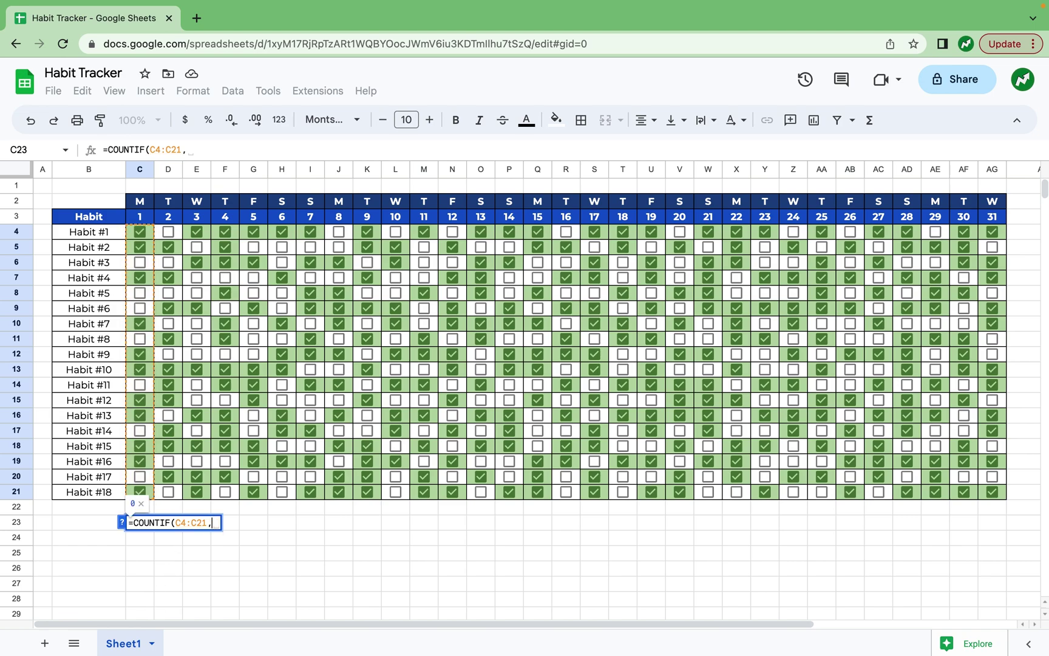
type("\"TRUE")
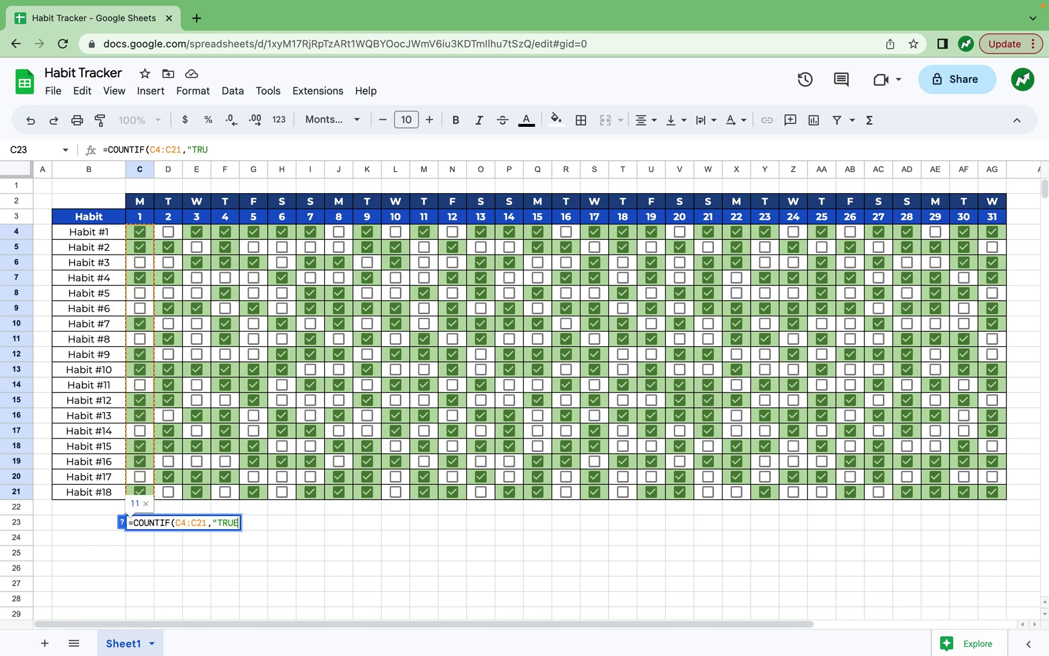
type("\"")
key("Return")
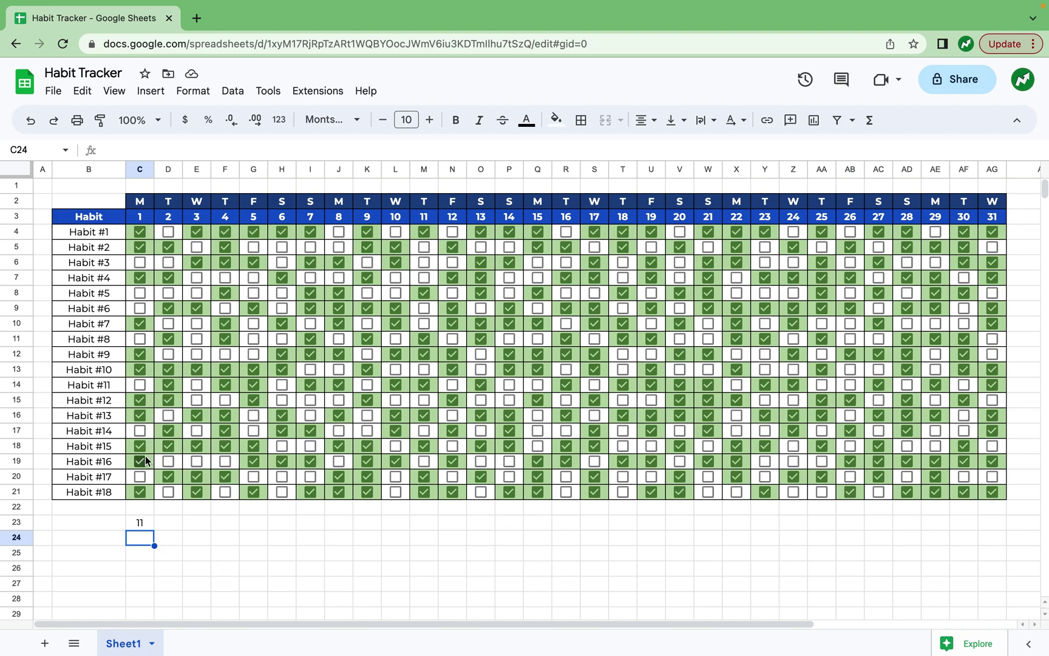
- Divide C23's count by COUNTA(B4:B21), the number of listed habits
left_click(146, 524)
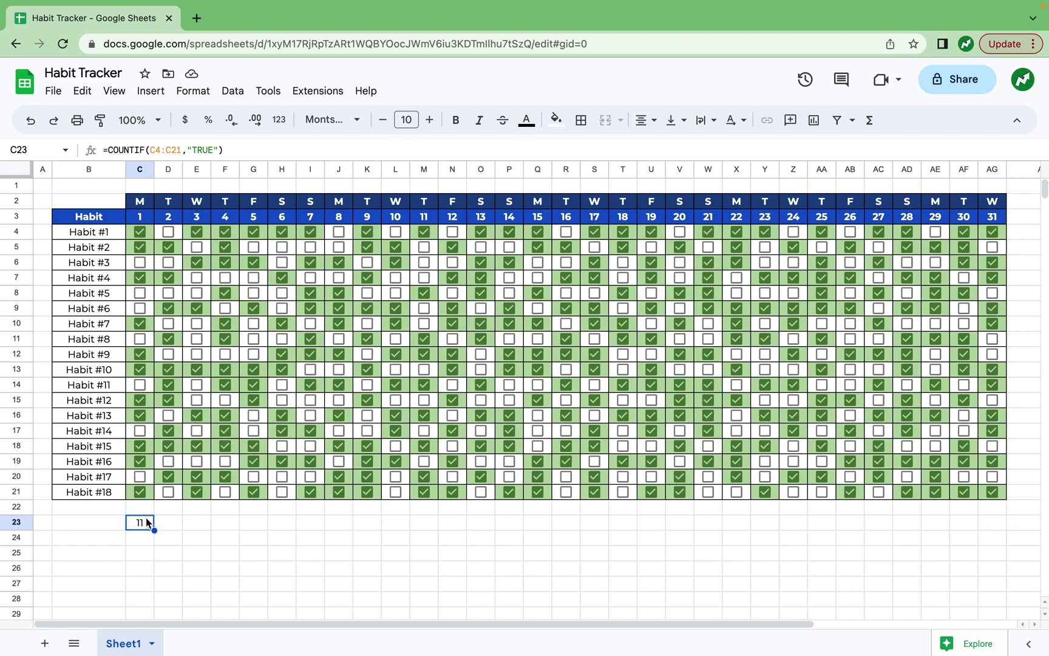
double_click(147, 523)
type("/")
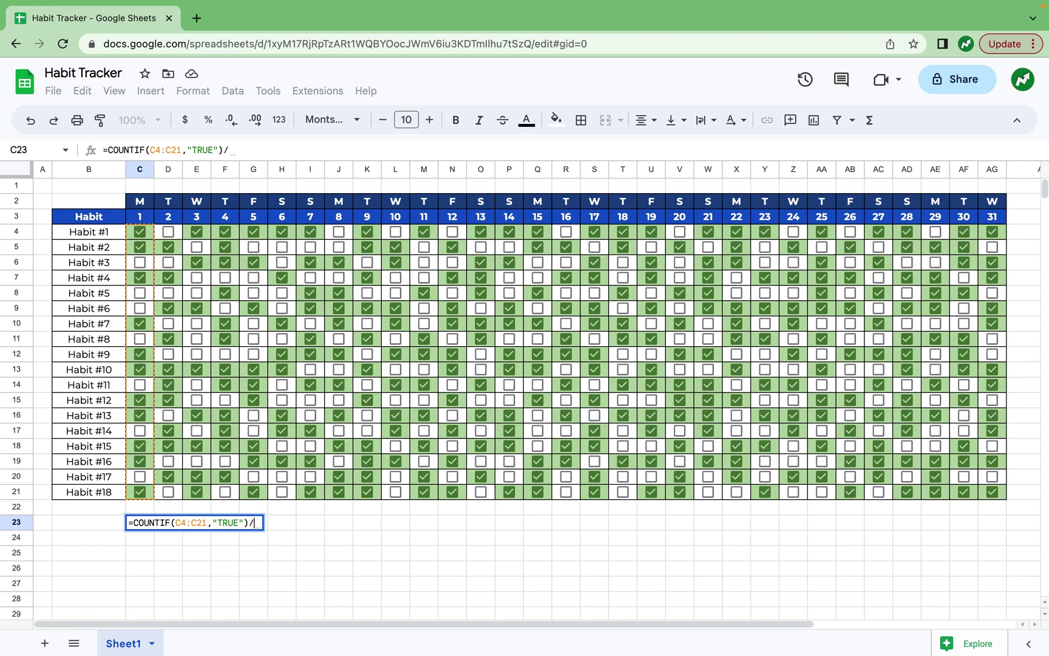
type("COUNTA")
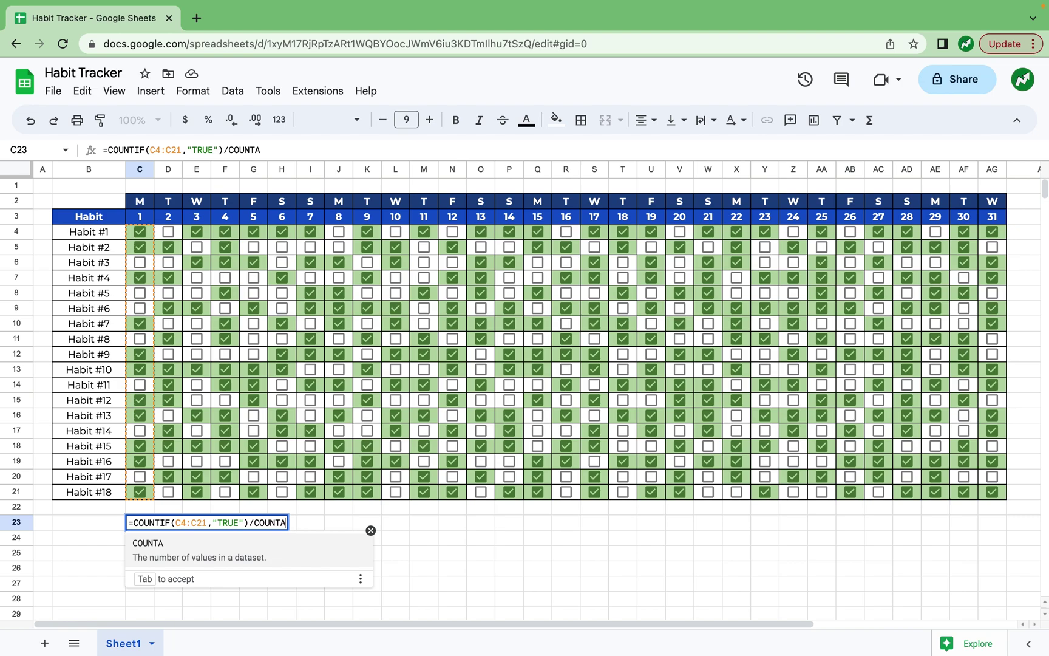
type("(")
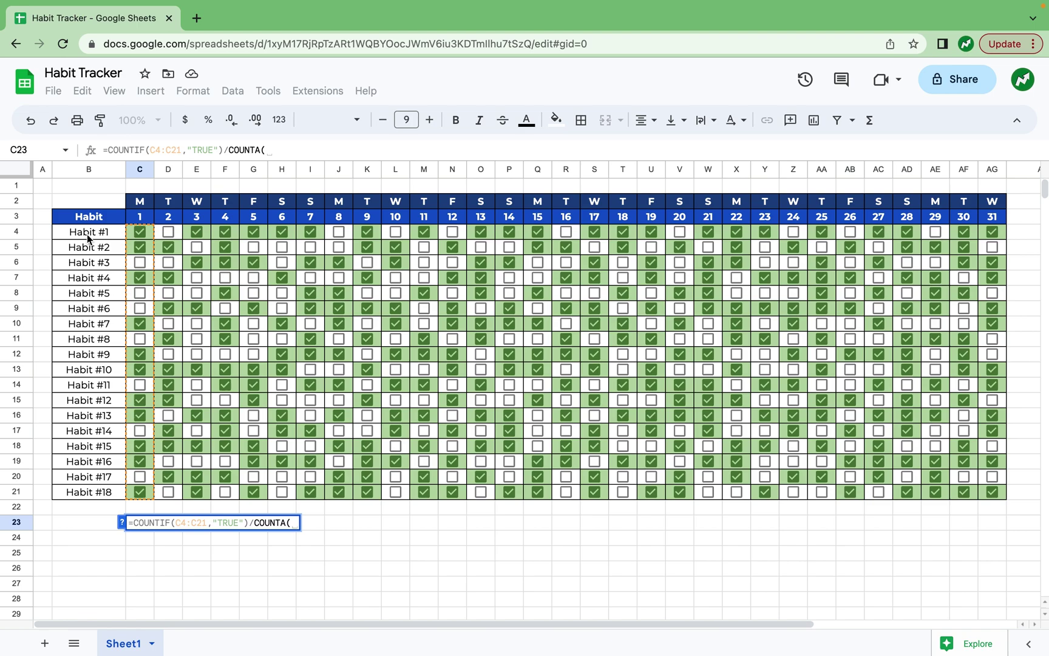
left_click_drag(89, 238, 94, 493)
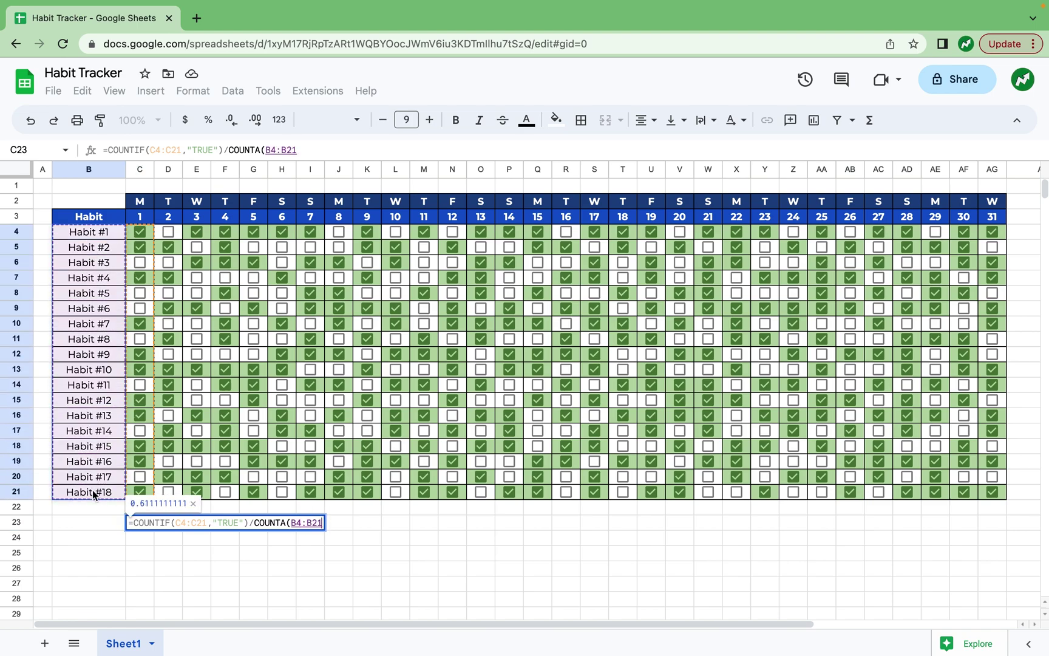
key("Return")
- Format C23 as a percentage and remove both decimal places so it reads 61%
left_click(143, 523)
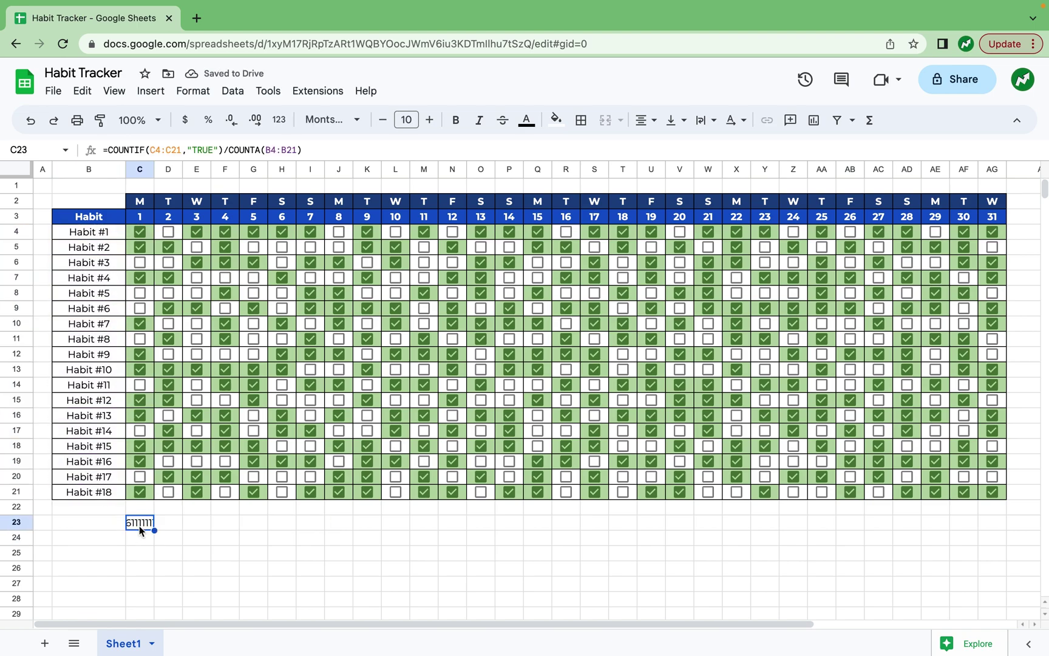
left_click(209, 121)
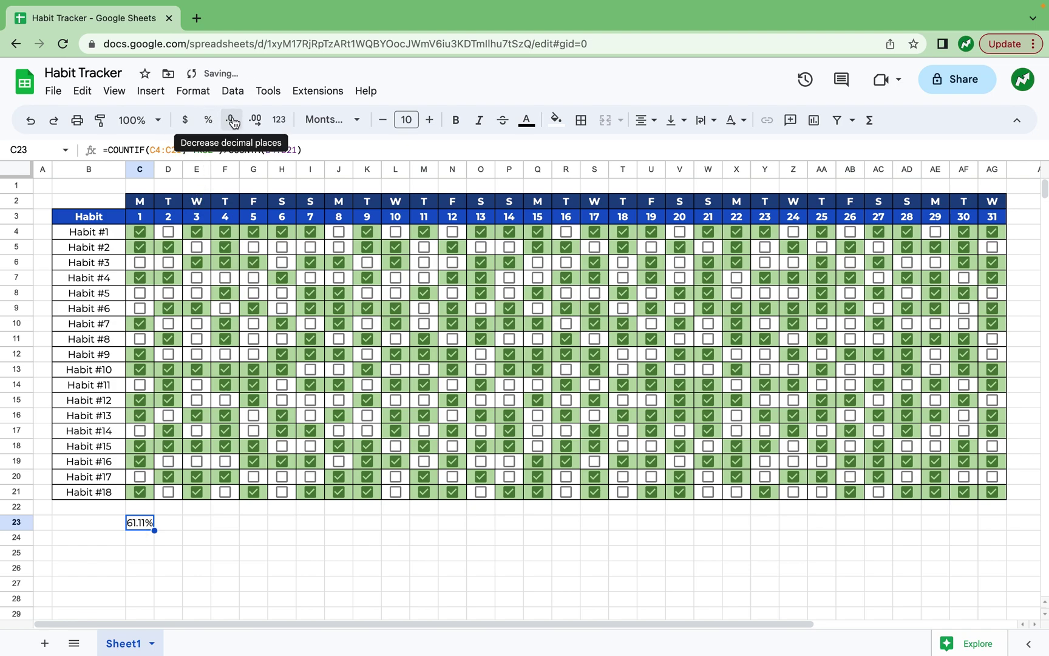
left_click(231, 121)
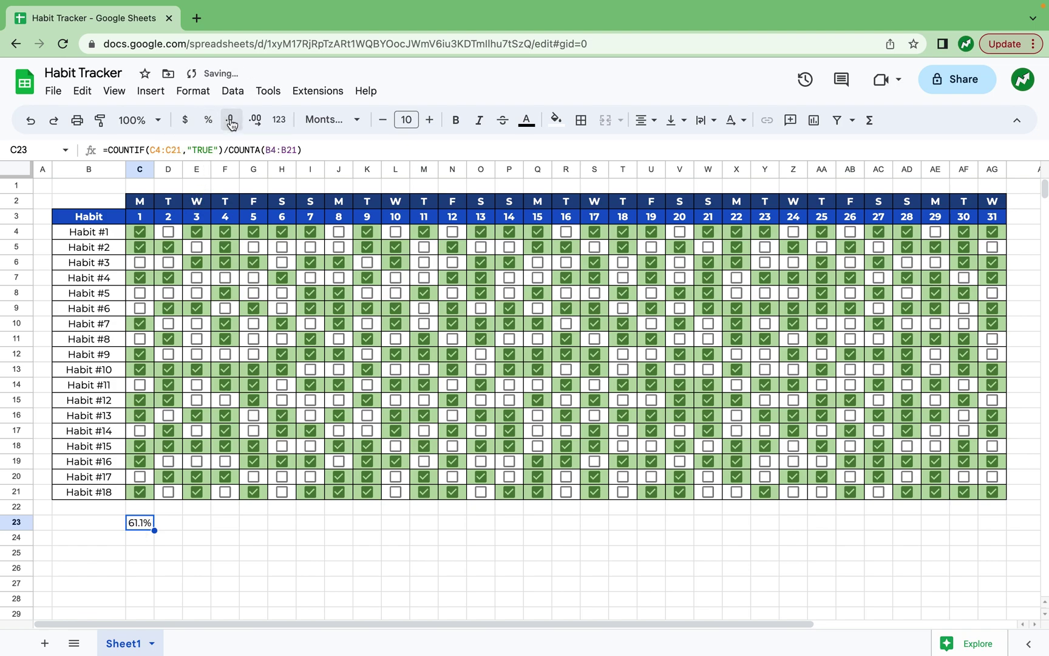
left_click(231, 121)
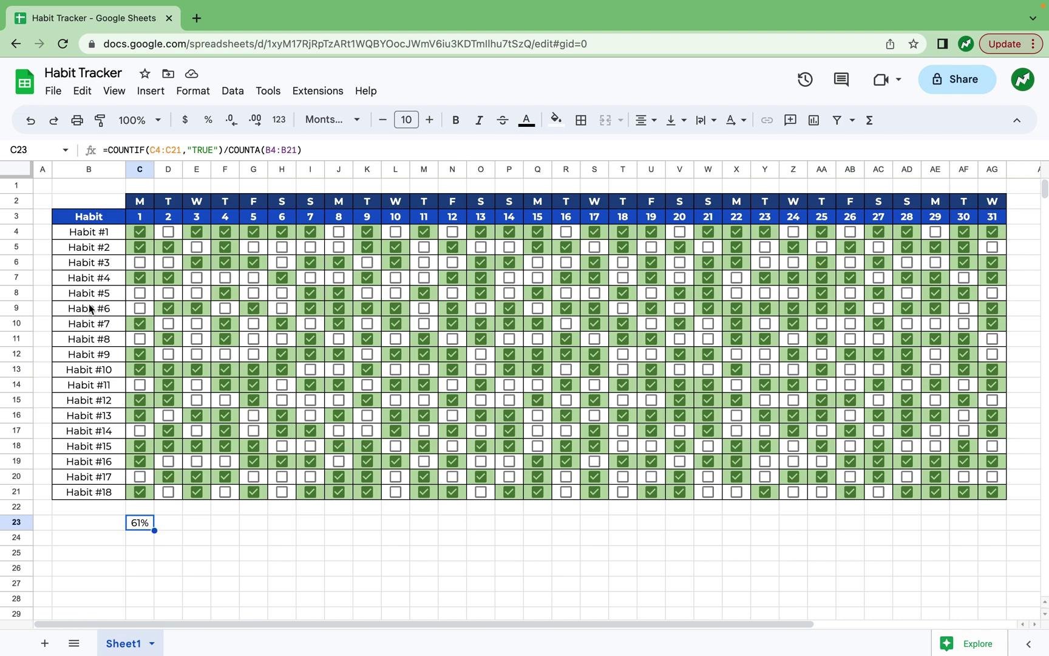
left_click_drag(87, 308, 987, 494)
key("Delete")
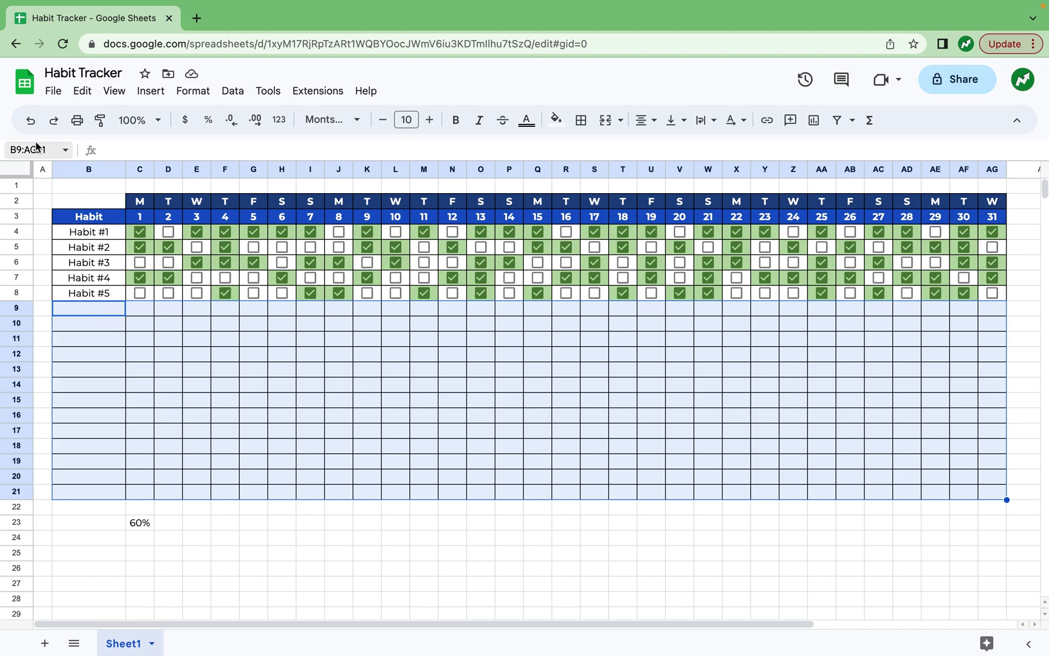
left_click(30, 119)
- Anchor column B in C23's formula as COUNTA($B4:$B21)
left_click(150, 521)
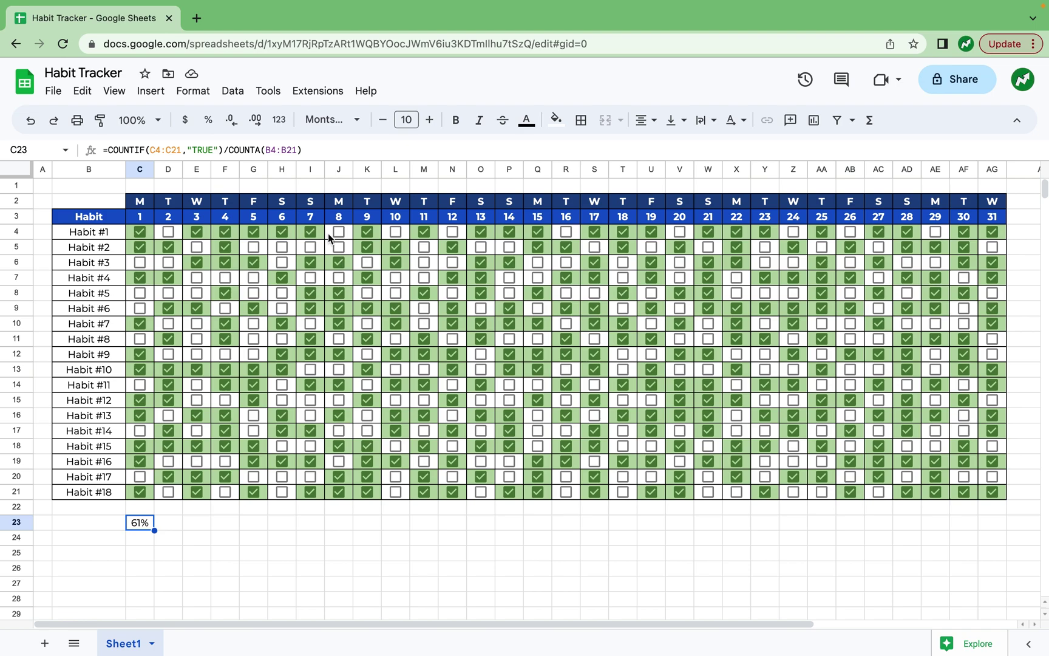
left_click(268, 150)
type("$")
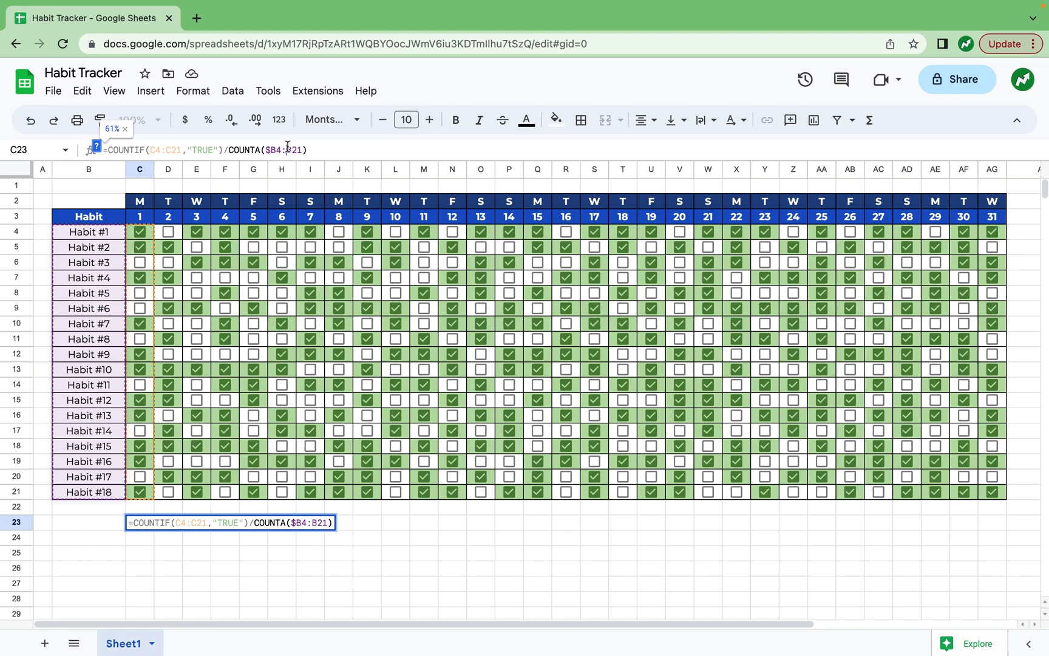
type("$")
key("Return")
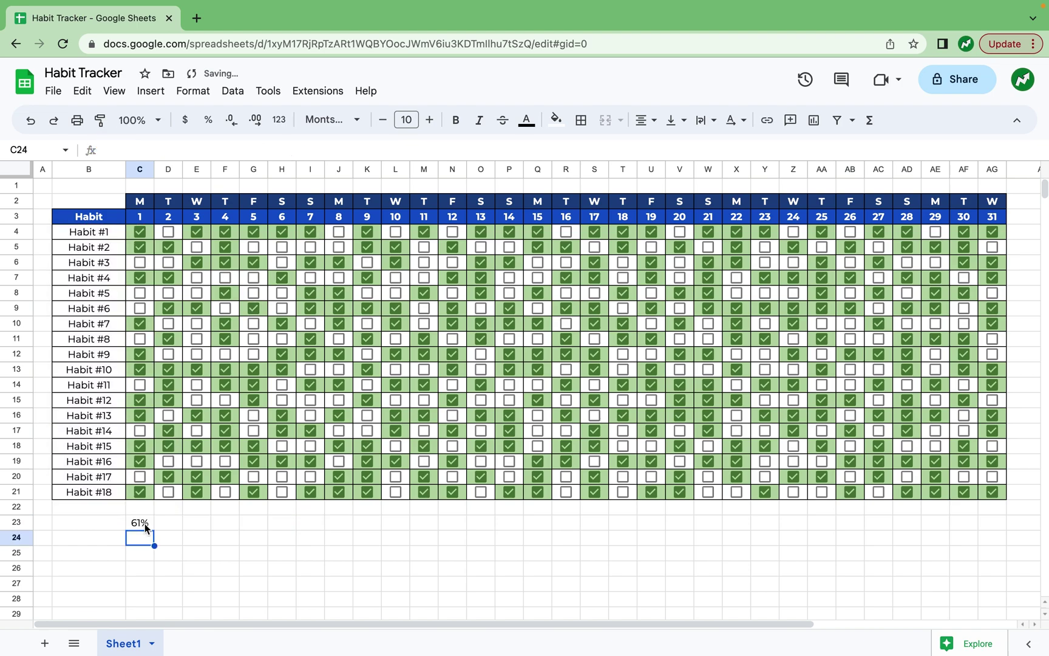
- Copy C23's formula across row 23 through AG23 for all 31 days
left_click(145, 526)
left_click_drag(154, 530, 1000, 526)
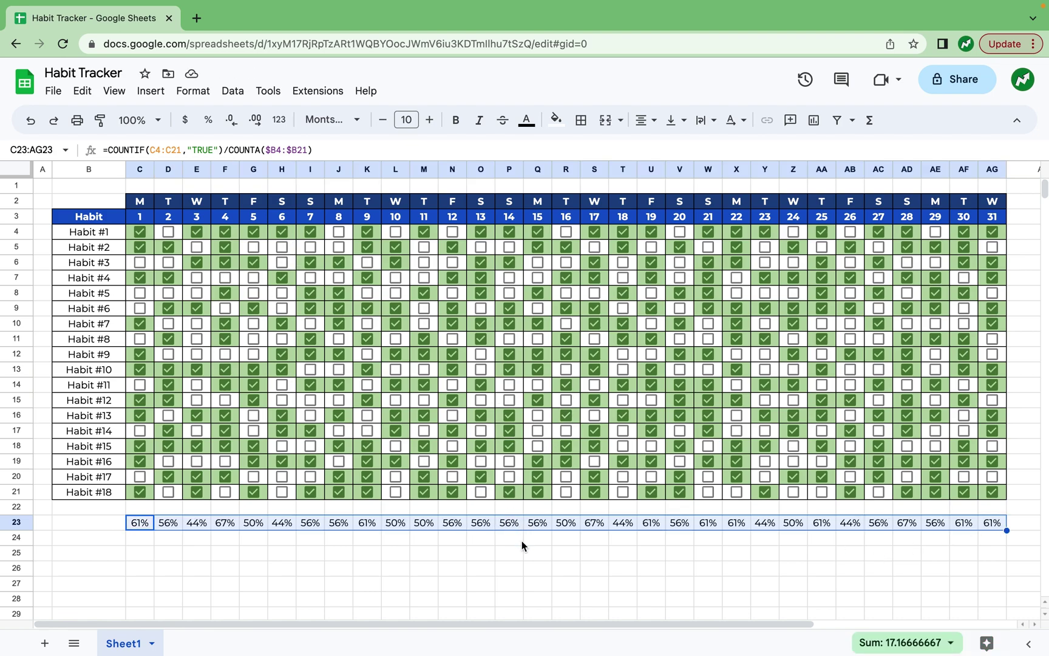
left_click(147, 554)
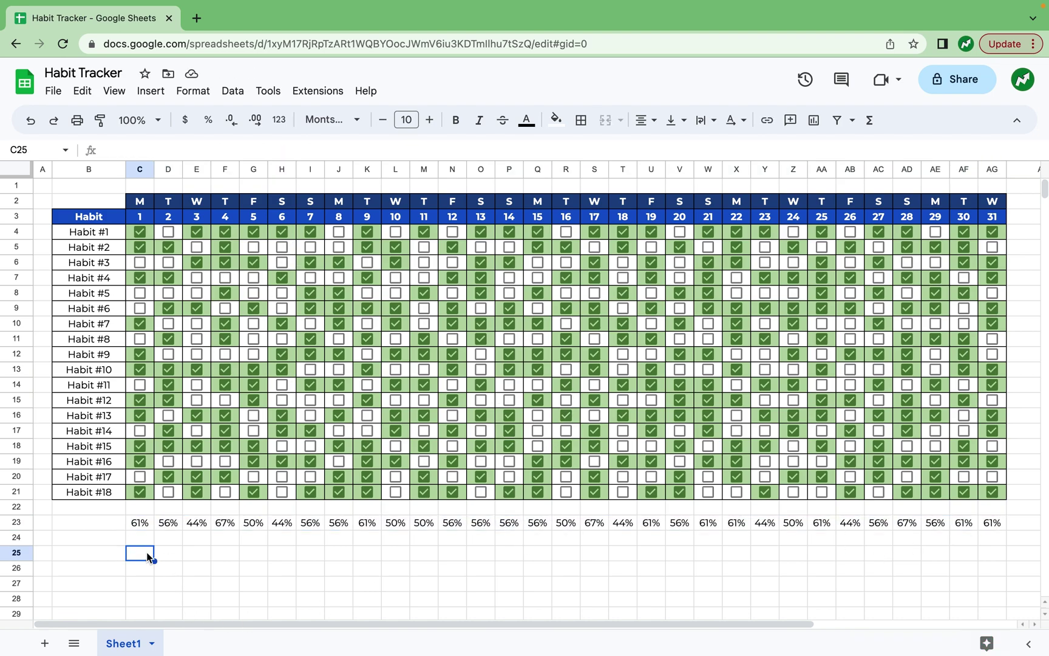
- Set row 24's height to exactly 100 pixels
left_click(19, 537)
right_click(20, 538)
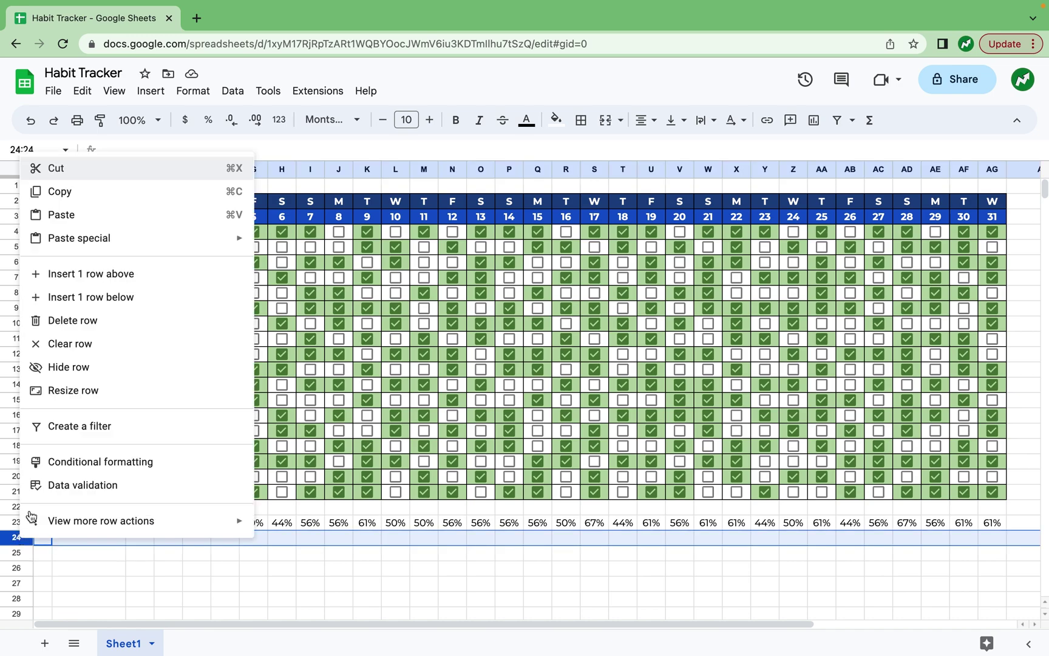
left_click(99, 392)
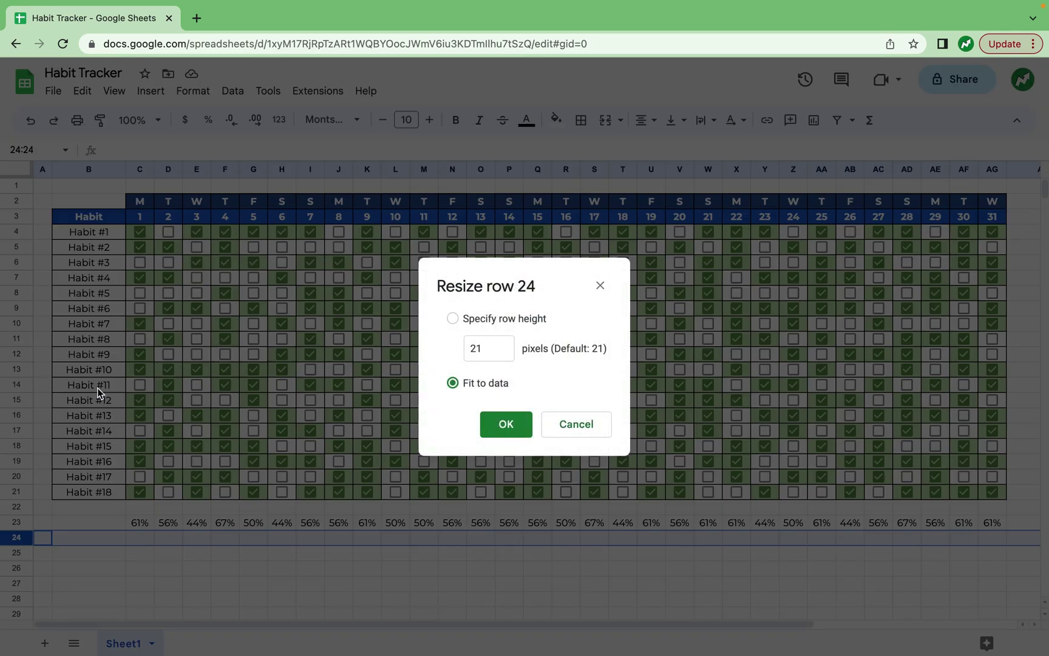
left_click(491, 353)
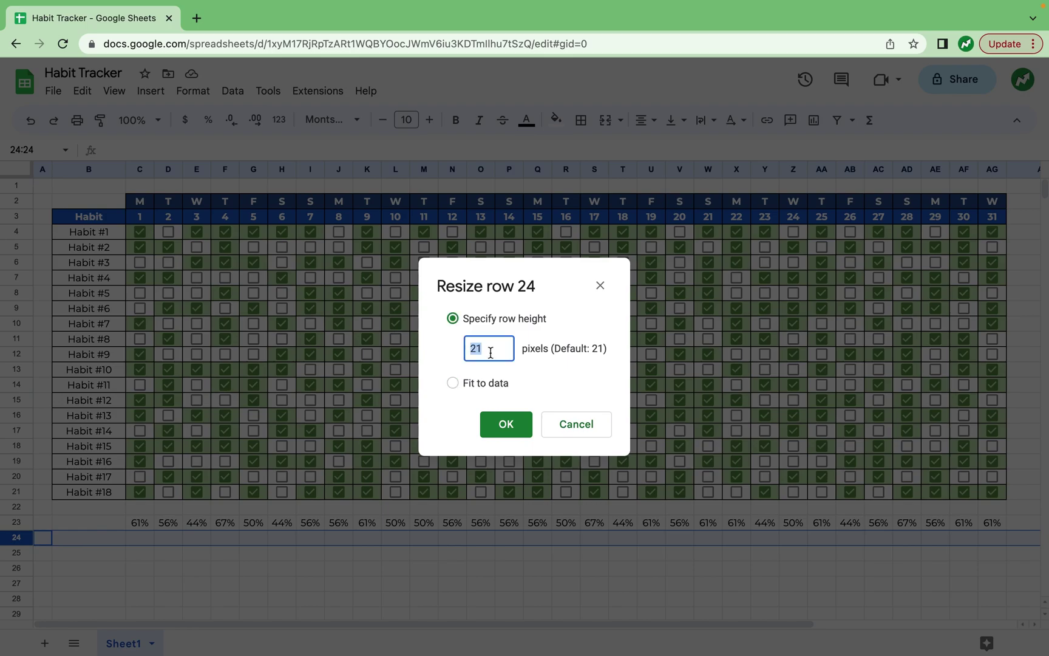
type("100")
key("Return")
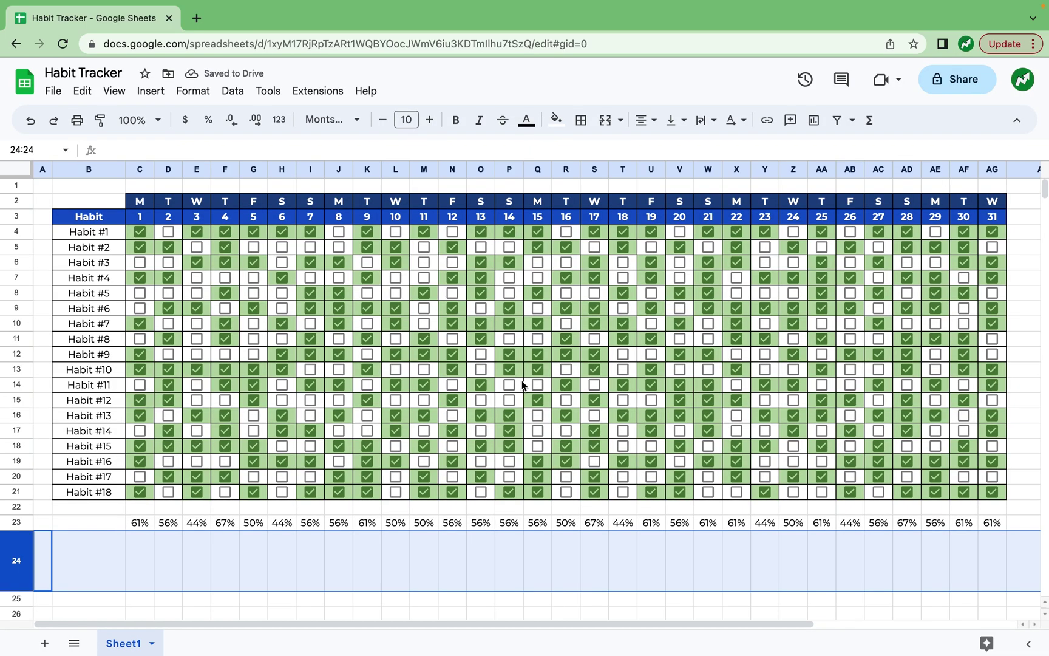
left_click(144, 551)
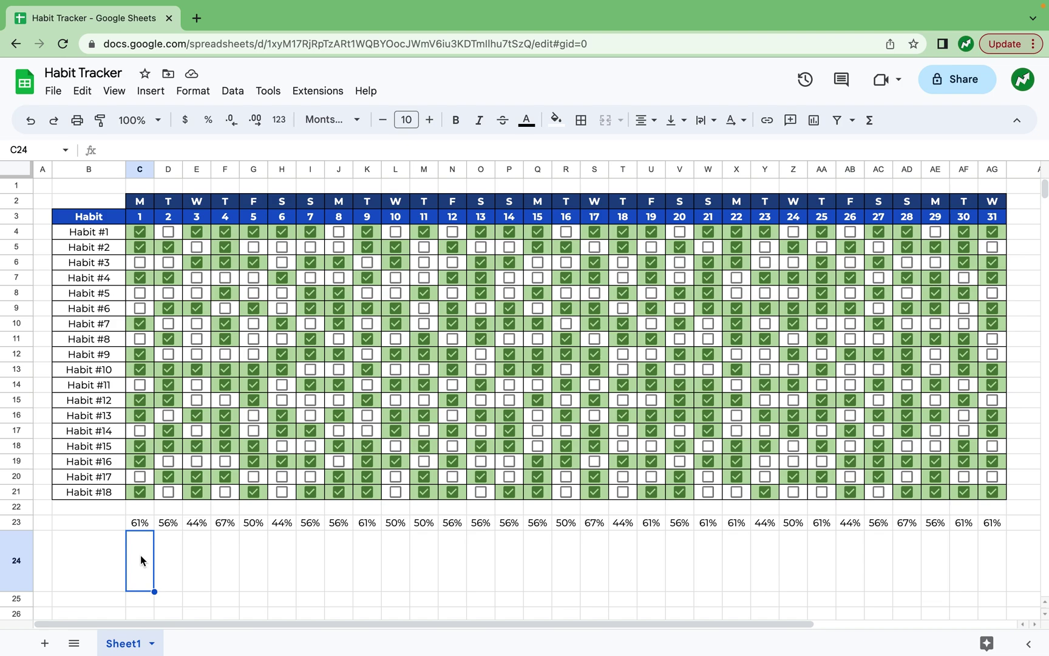
- Enter =SPARKLINE(C23,{"charttype","column";"ymin",0%;"ymax",100%}) in C24
key("Return")
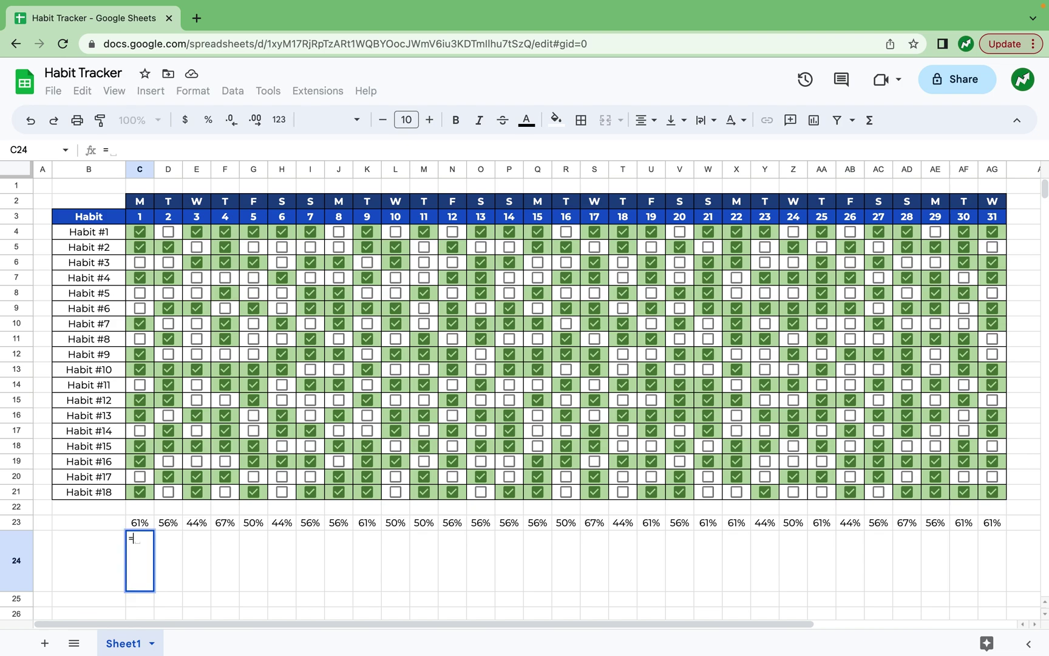
type("=SPARKLINE(")
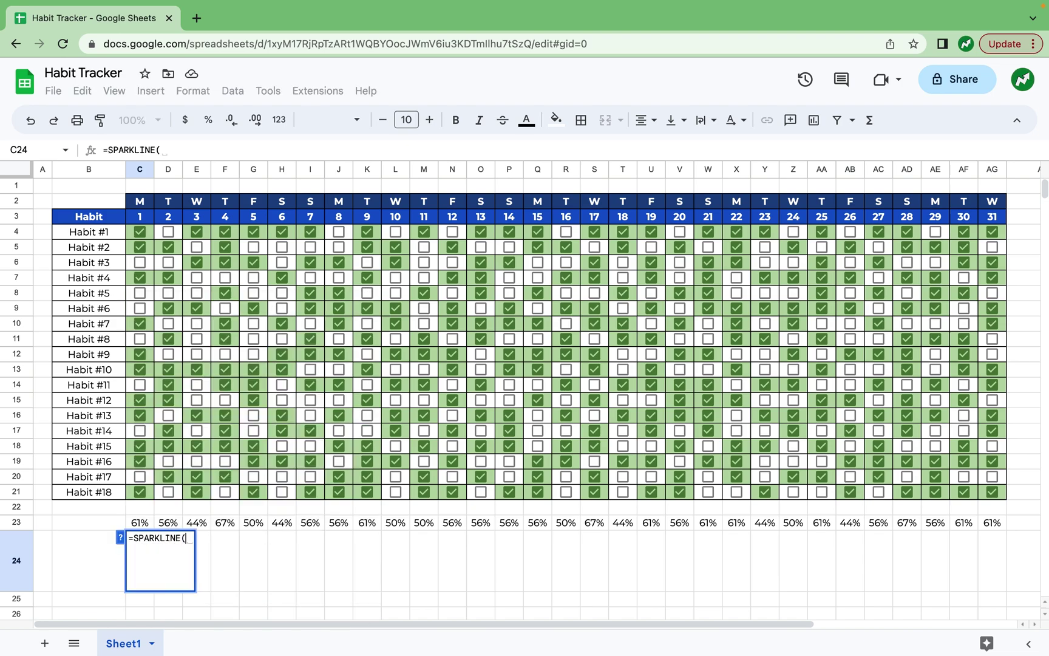
left_click(146, 523)
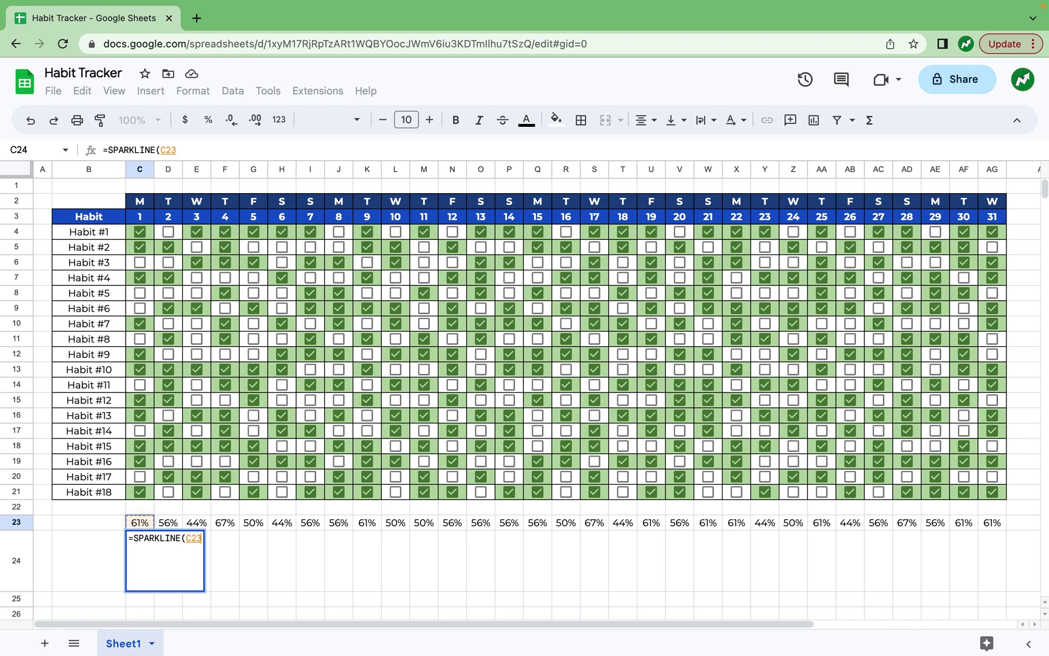
type(",")
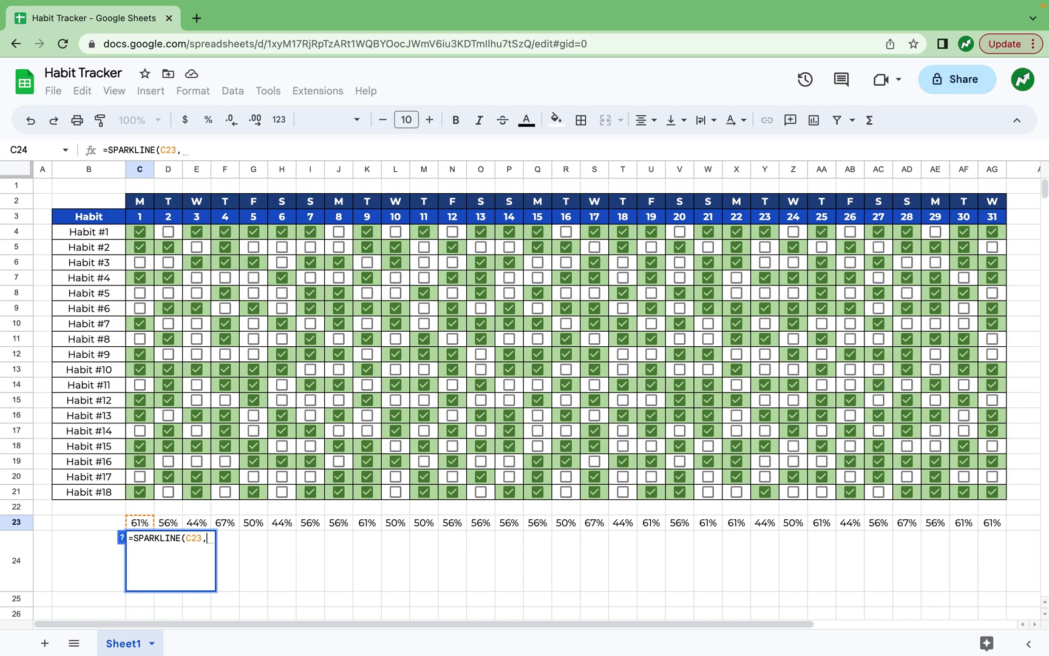
type("{\"chart")
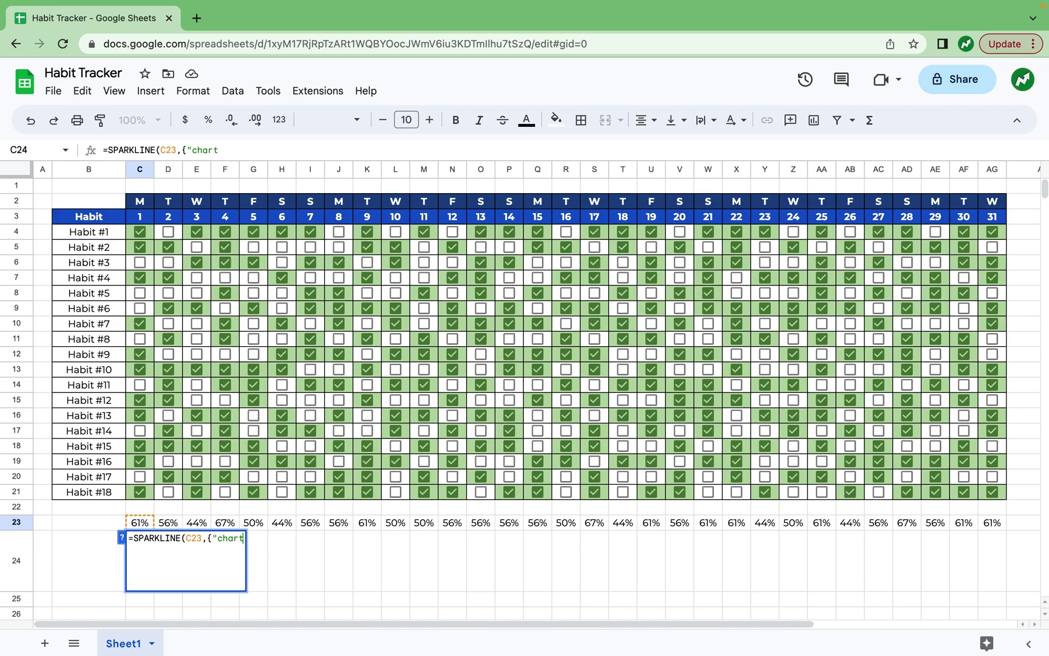
type("type\"")
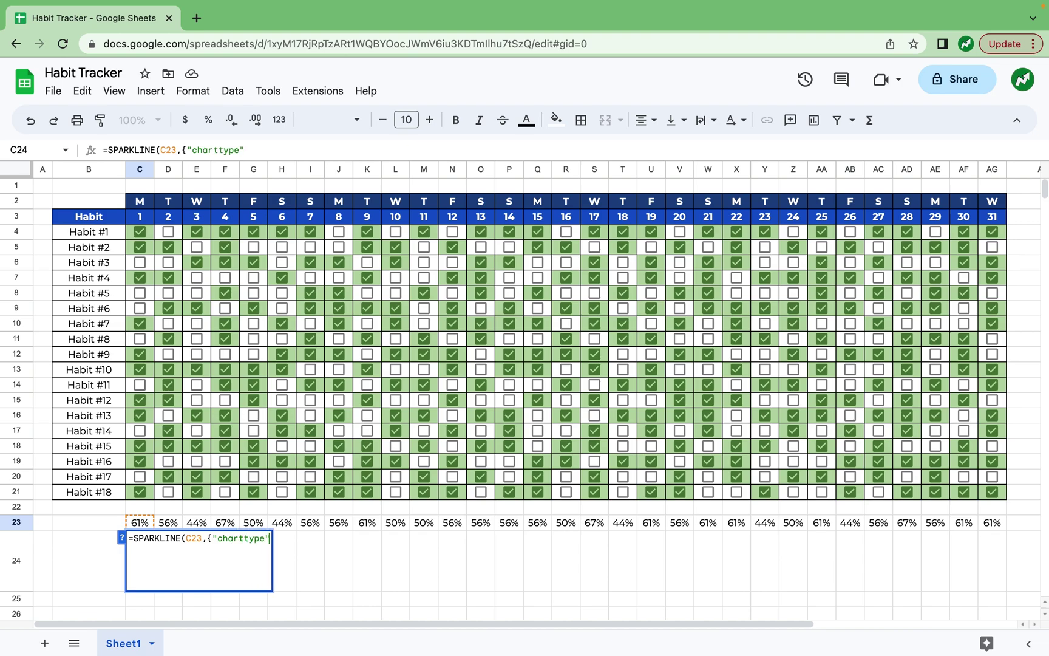
type(", ")
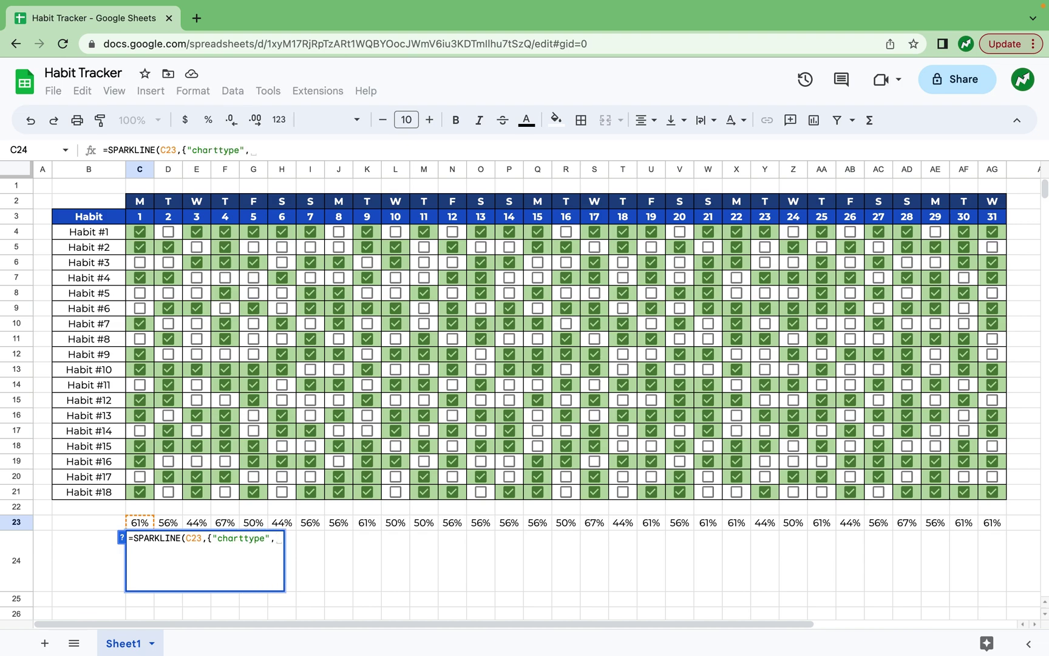
type("\"")
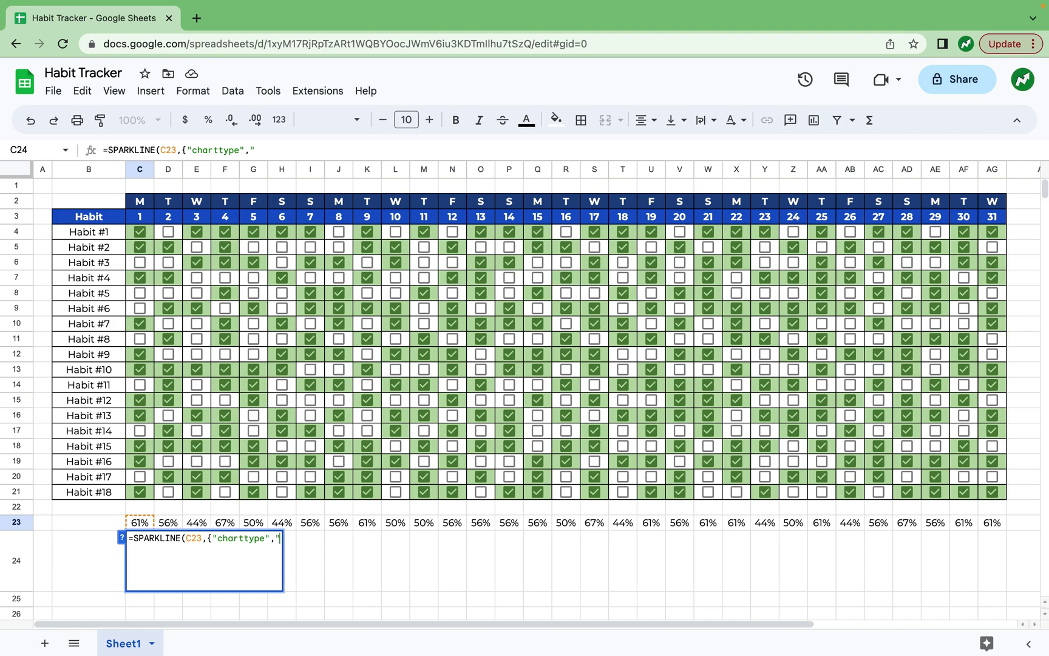
type("column")
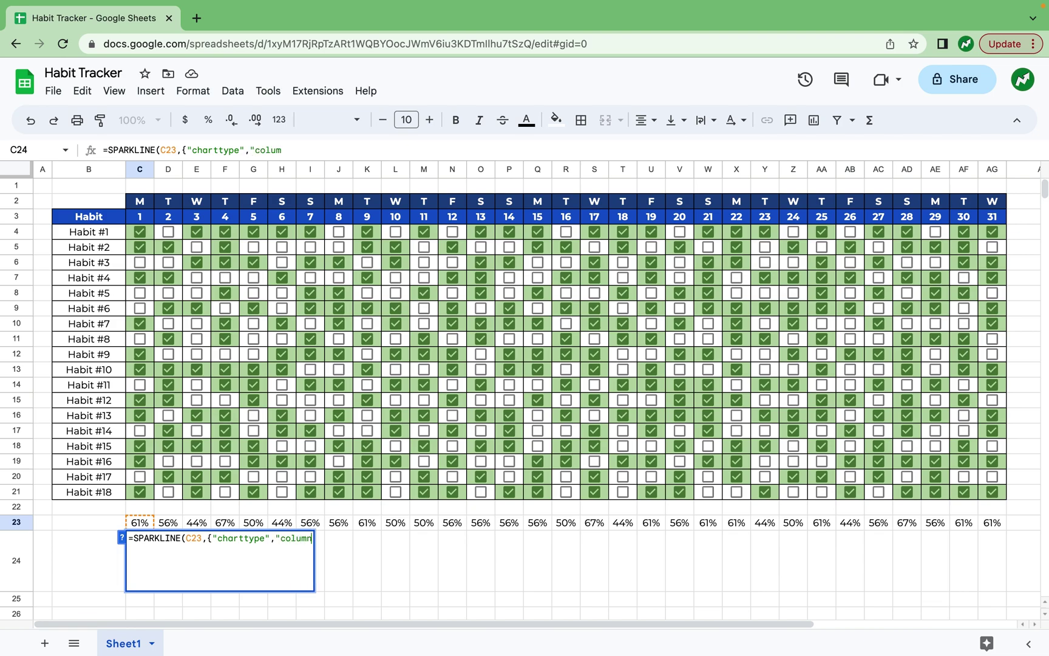
type("\";")
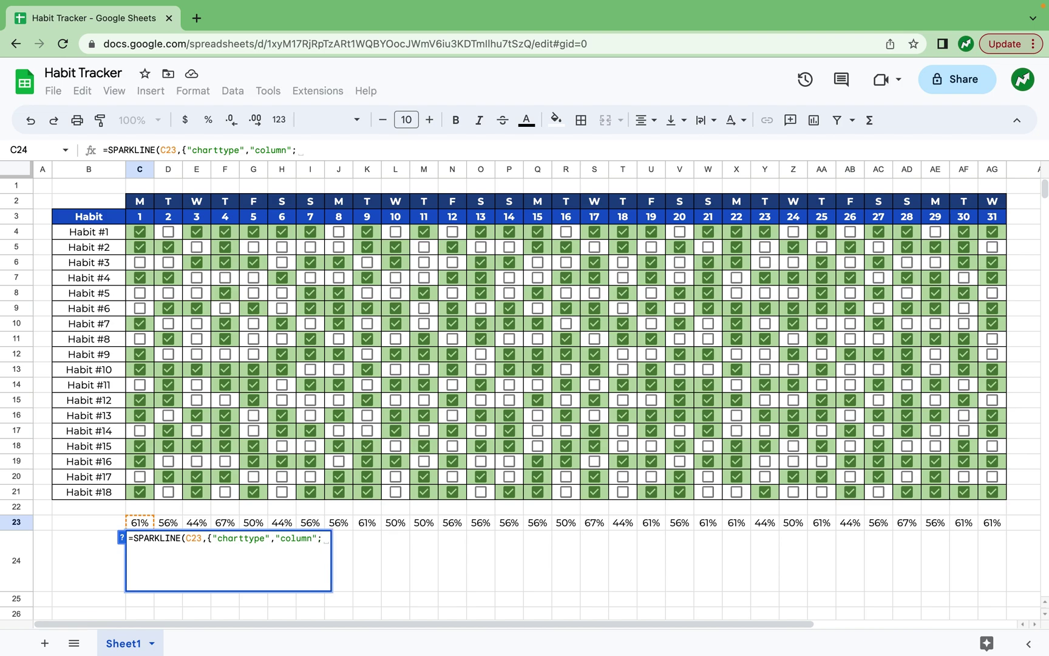
type("\"y")
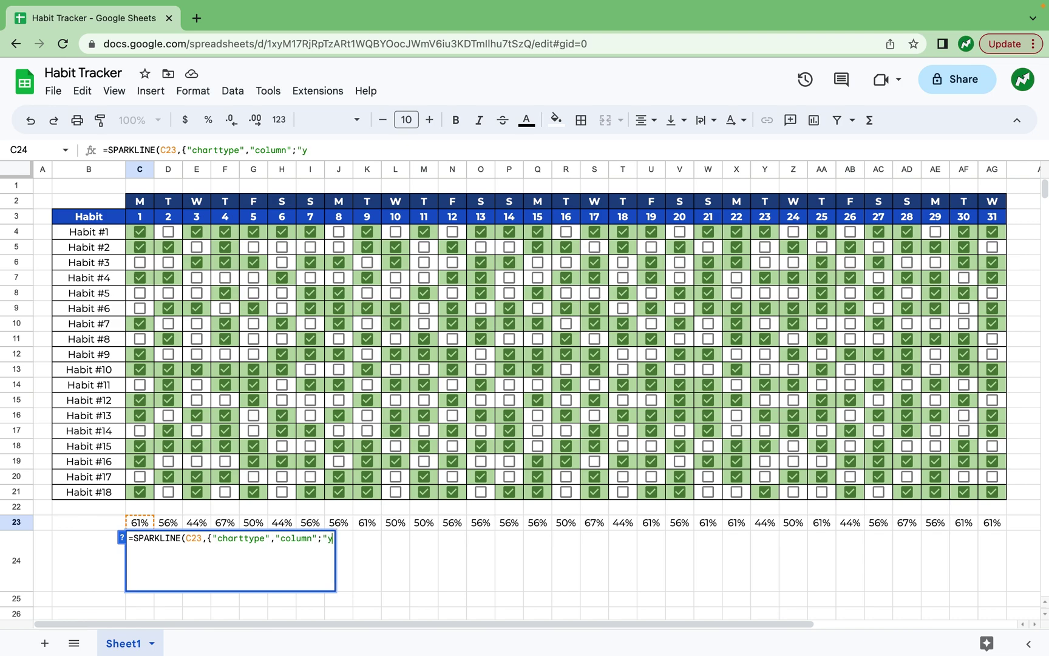
type("min")
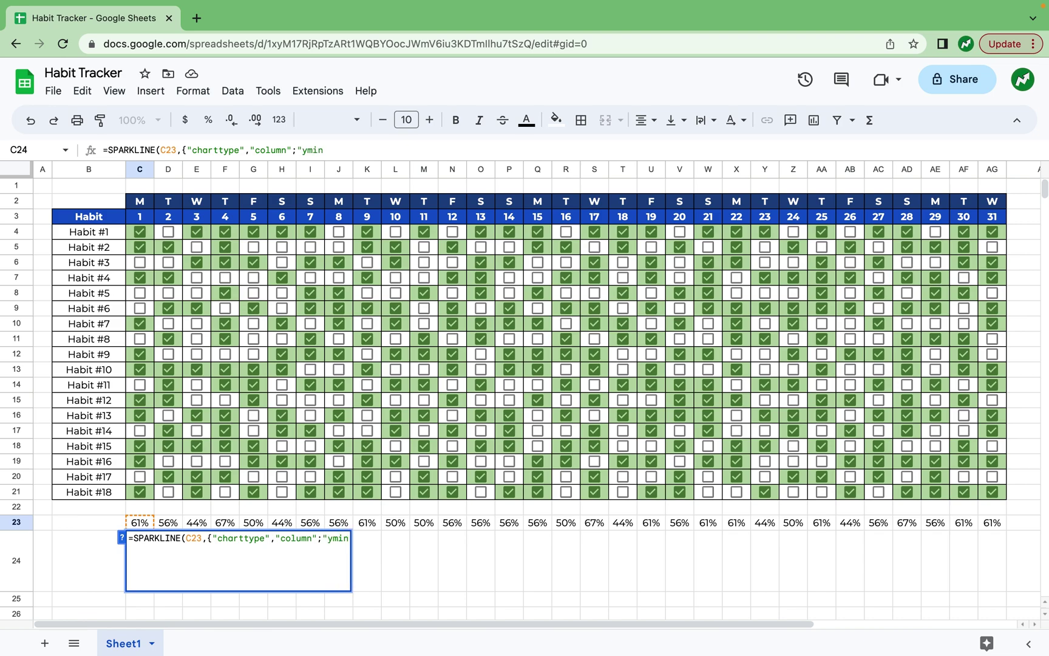
type("\",")
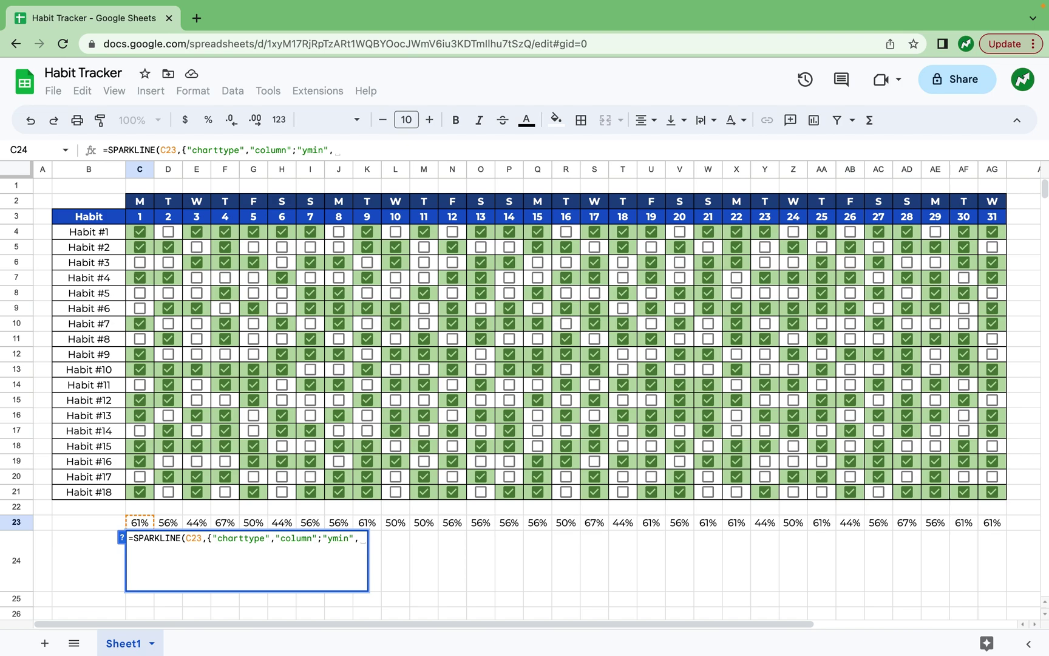
type("0")
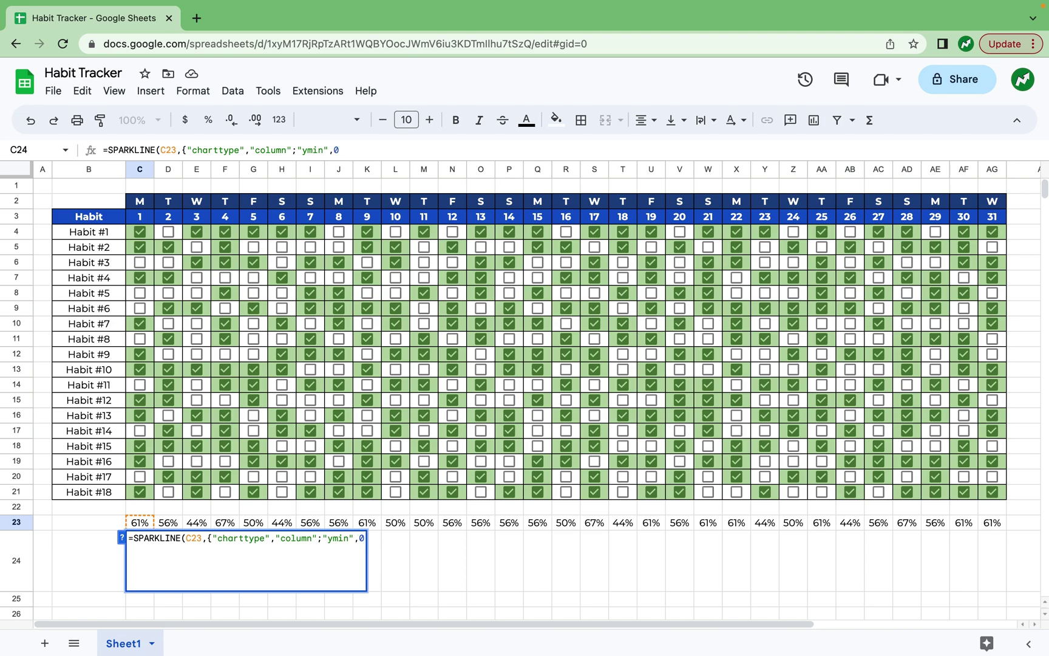
type("%;")
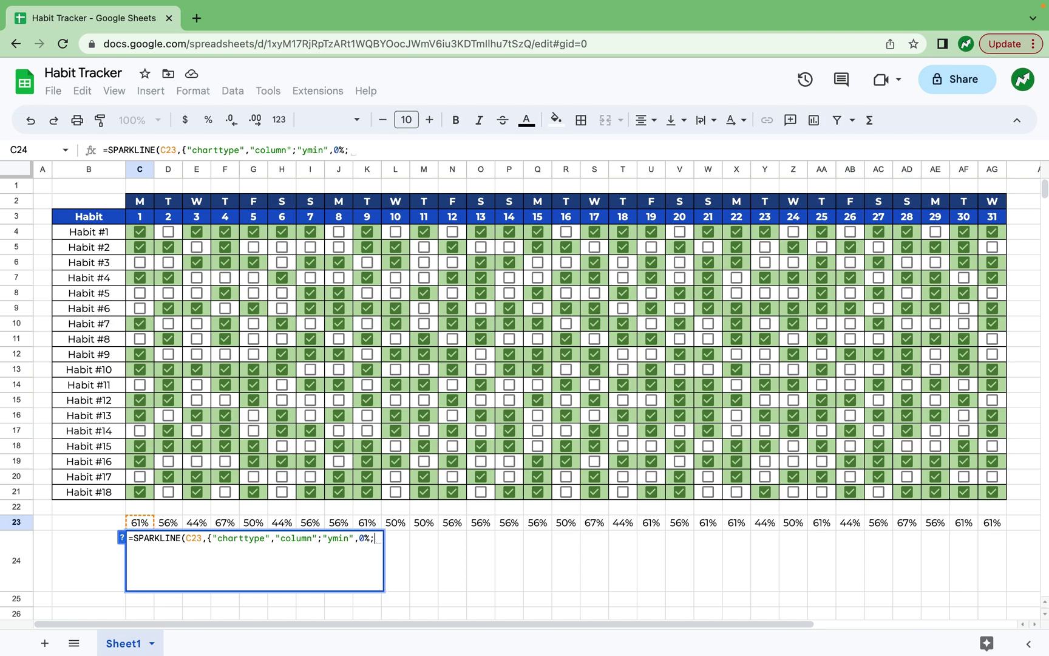
type("\"")
type("y")
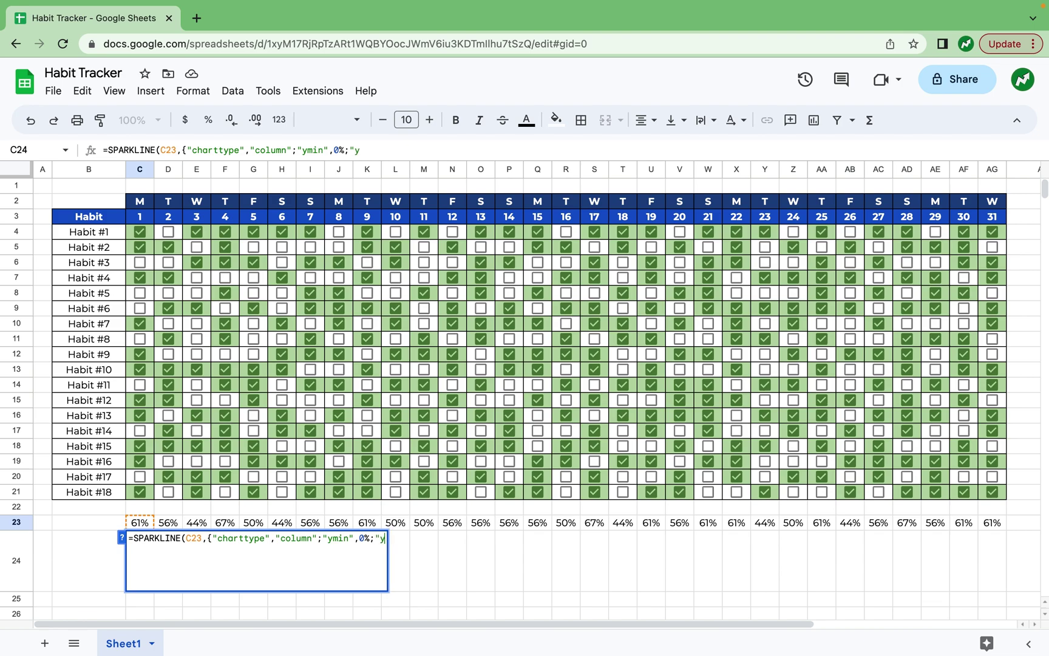
type("max\"")
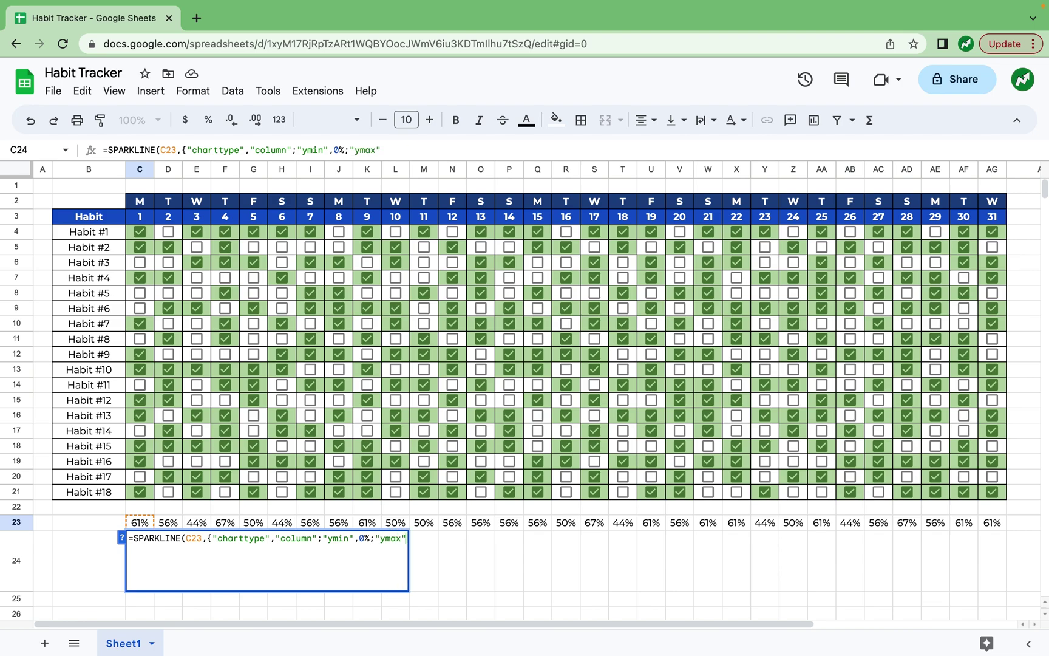
type(",")
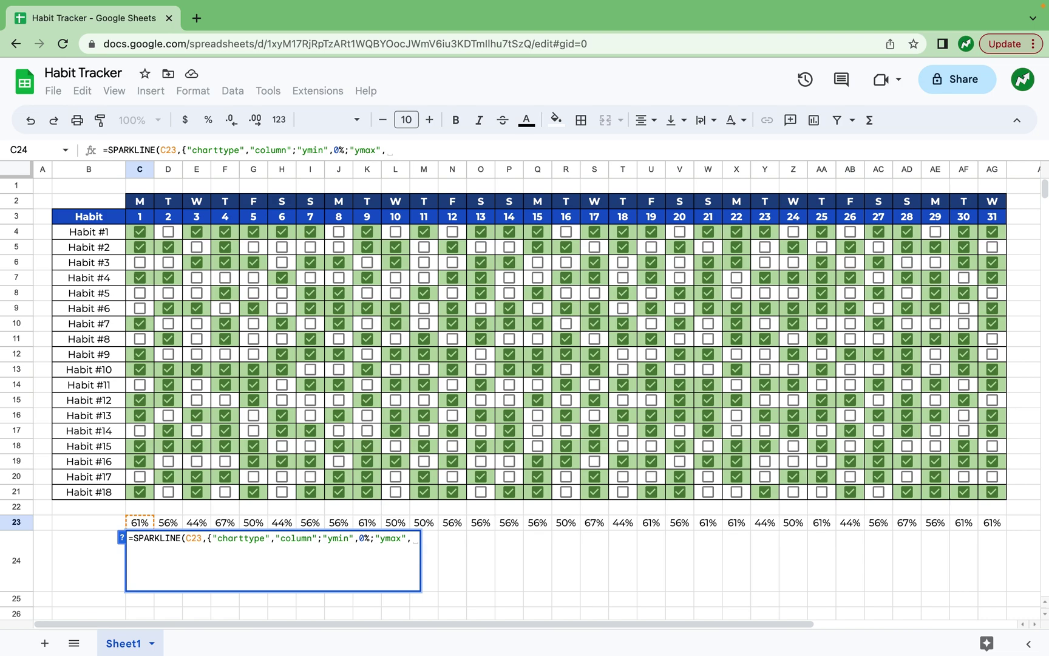
type("100%}")
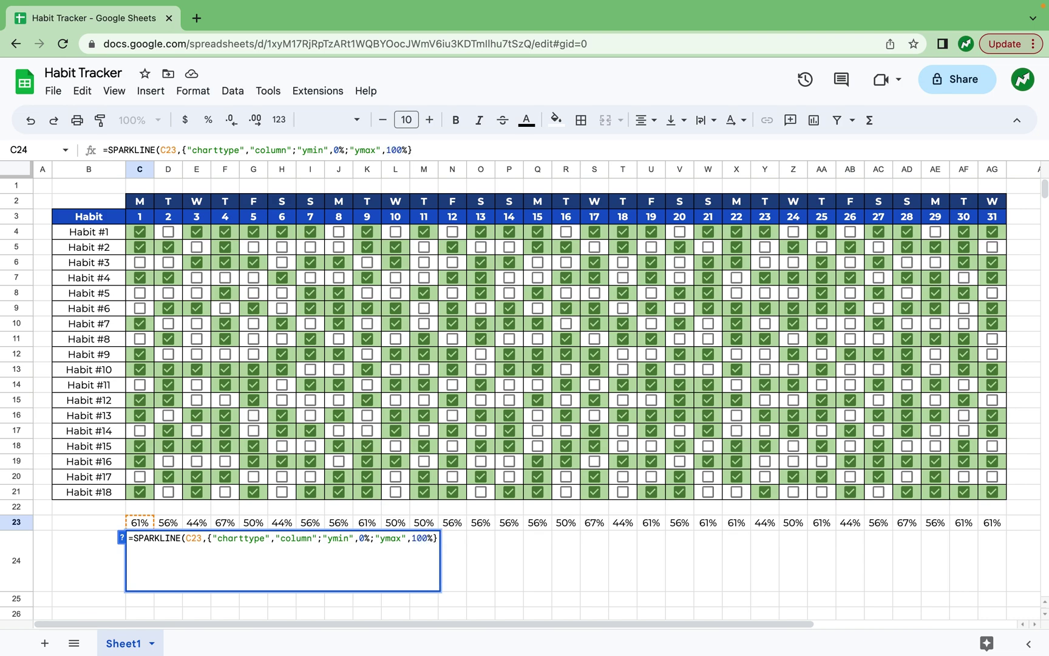
key("Return")
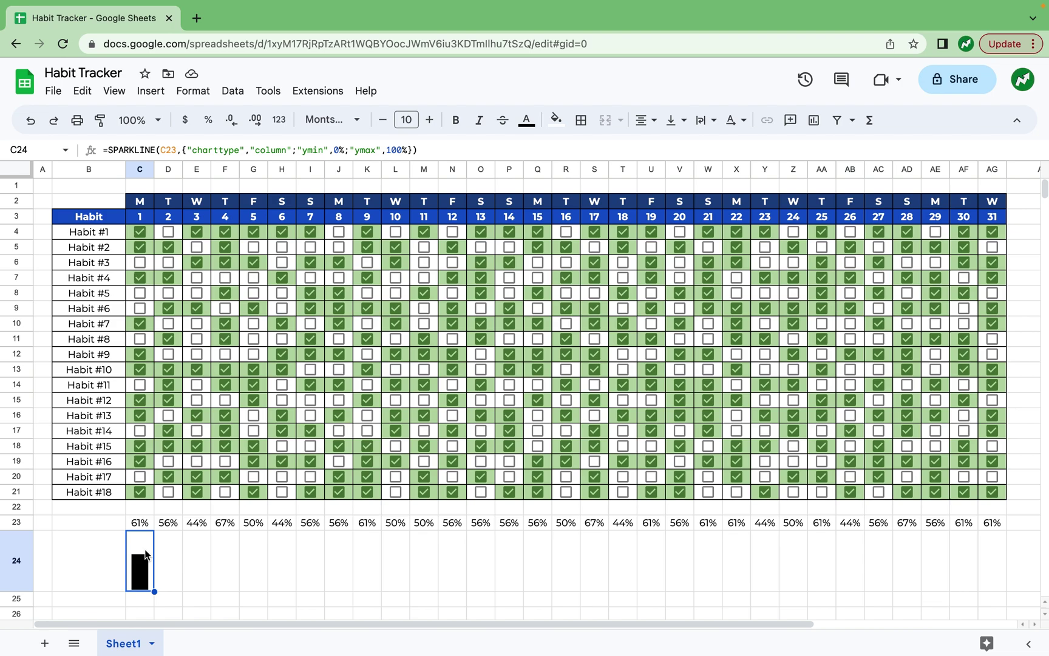
- Try a dark red fill on C24, undo it, and reselect the sparkline cell
left_click(555, 119)
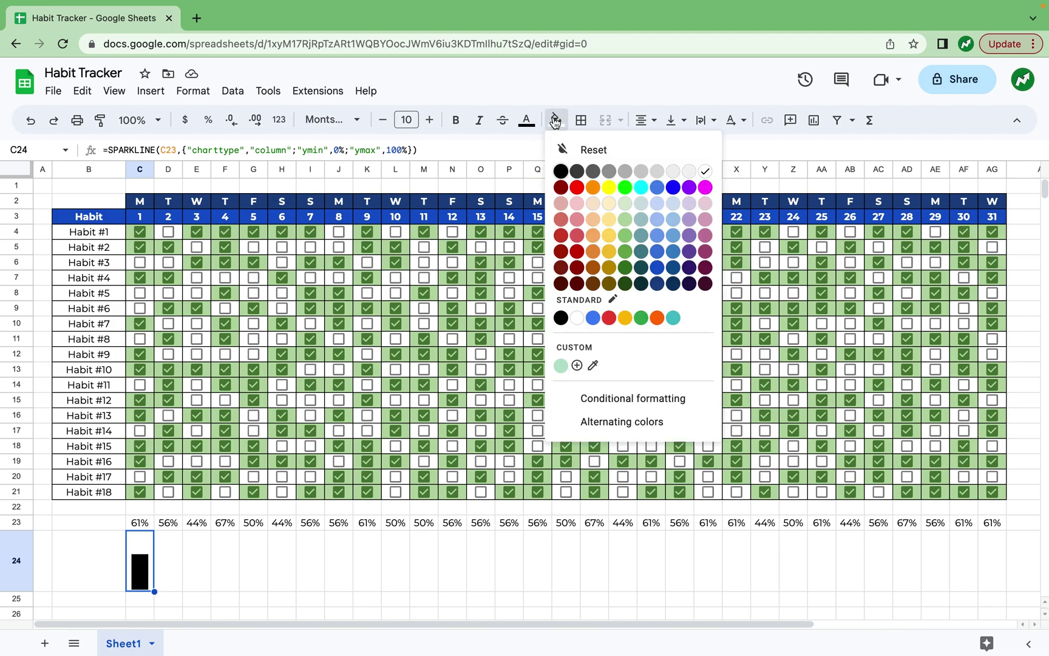
left_click(561, 188)
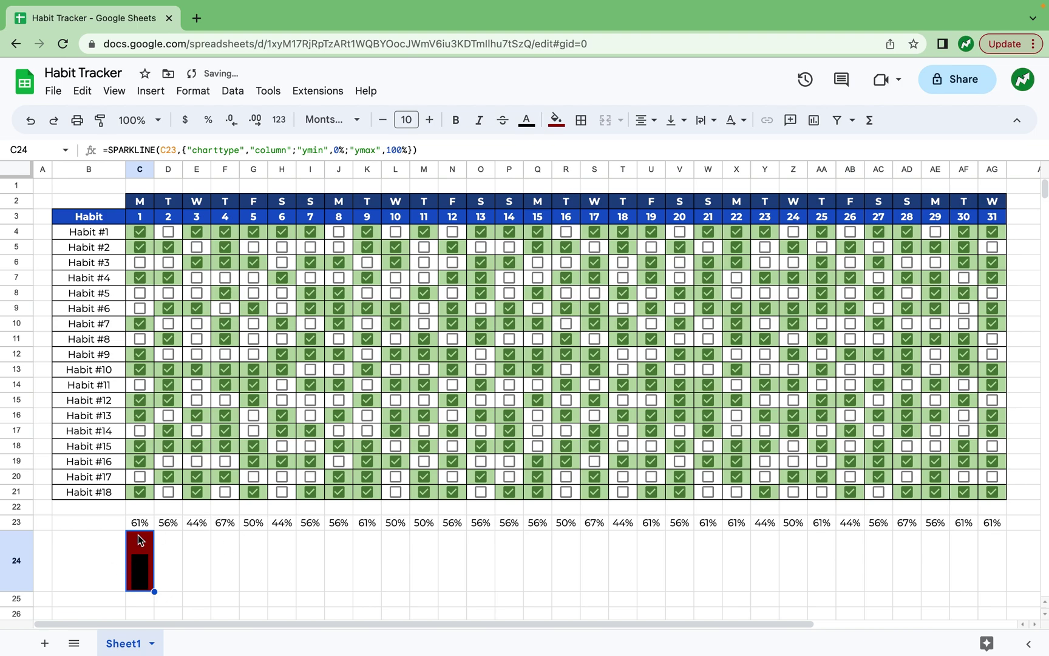
left_click(30, 120)
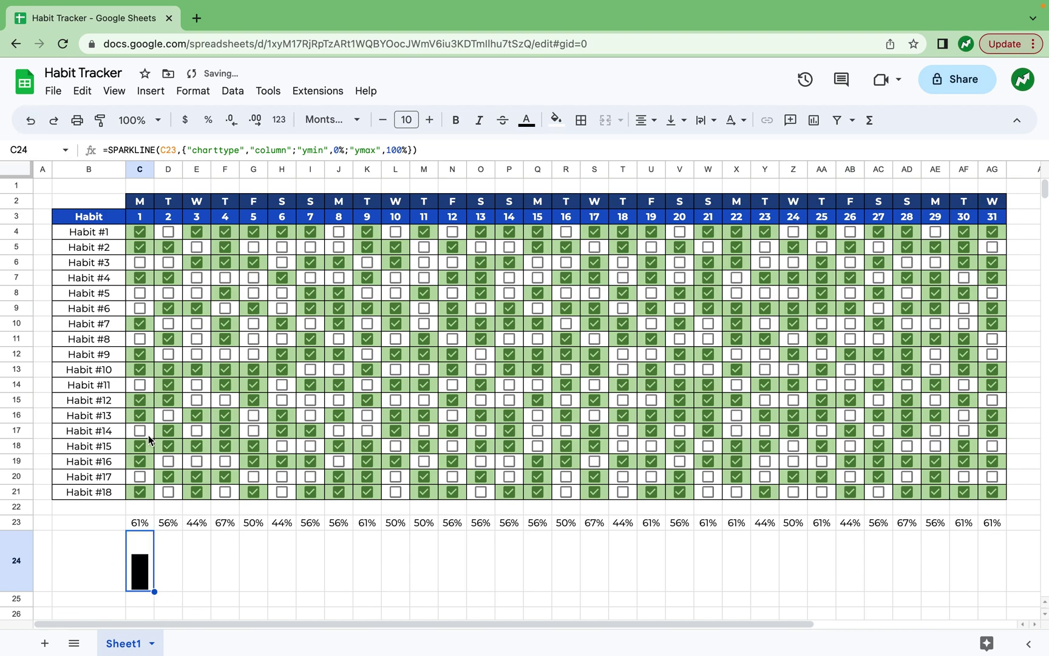
left_click(144, 524)
left_click(147, 568)
- Add the "color","green" option to C24's sparkline formula
left_click(407, 149)
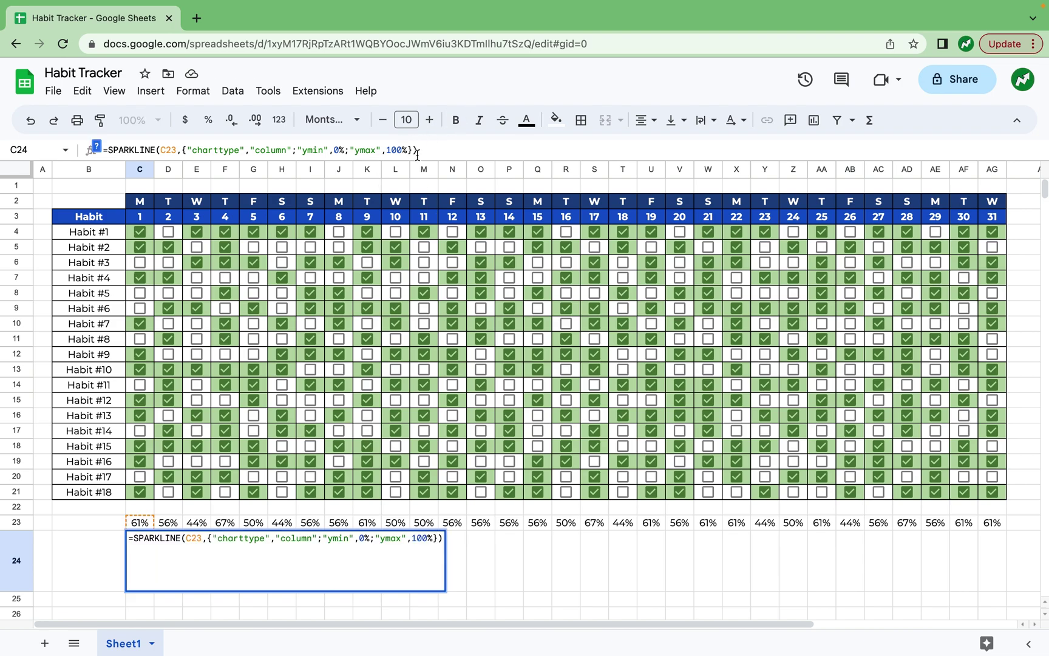
type(";\"")
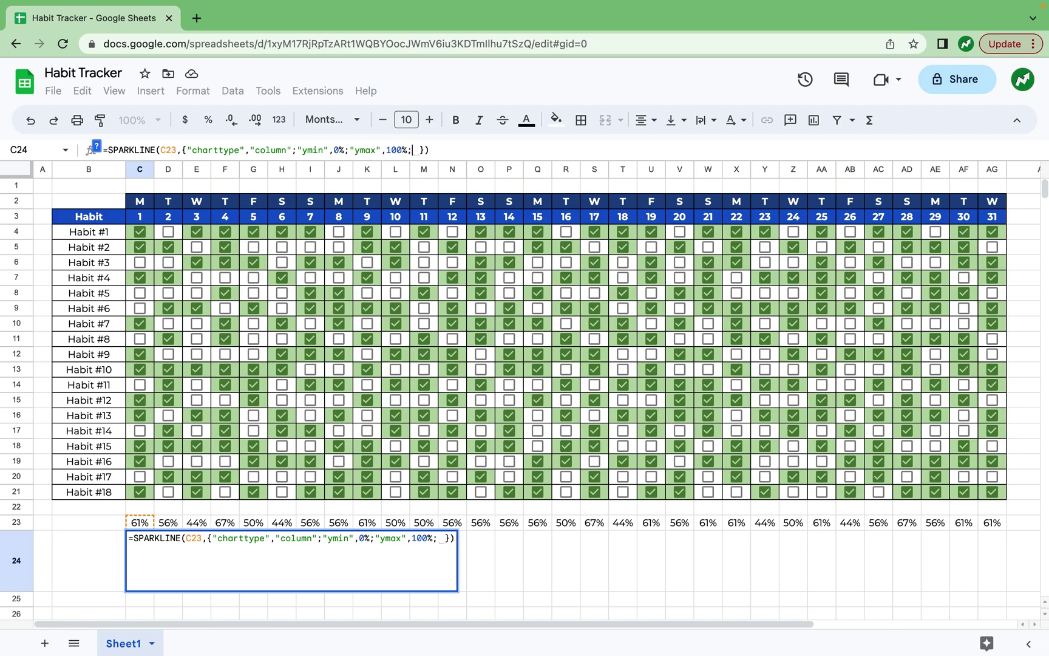
type("color\"")
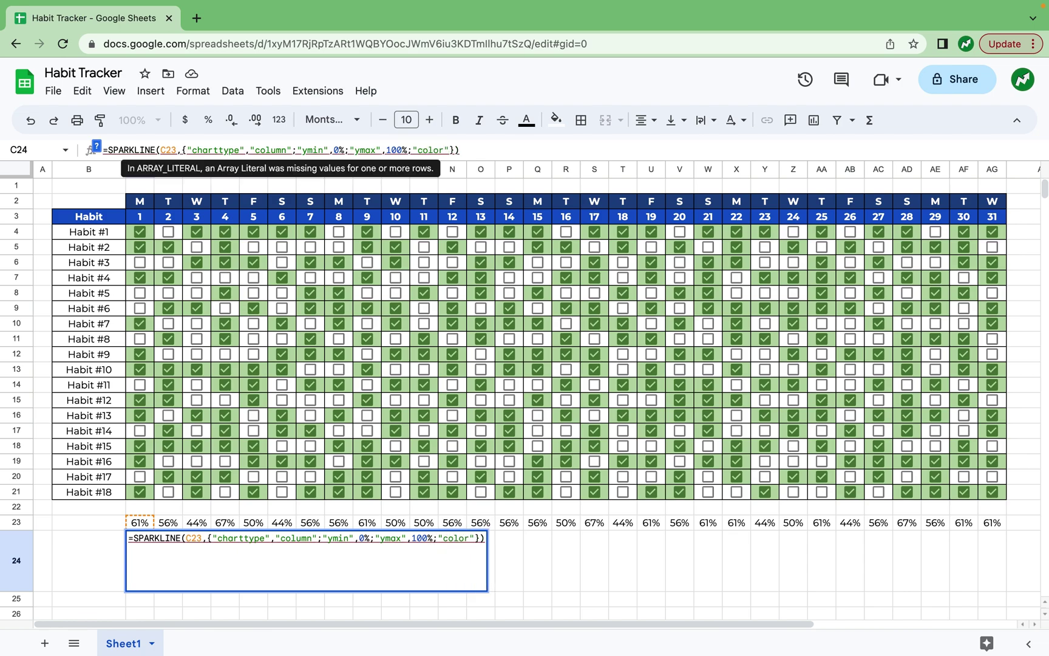
type(",")
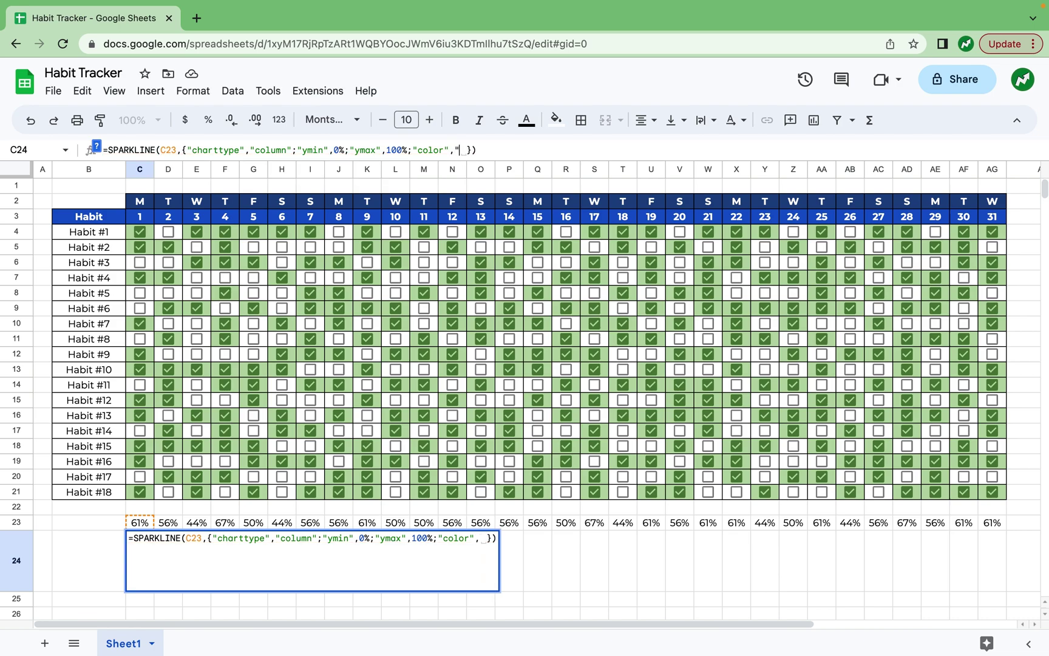
type("\"green")
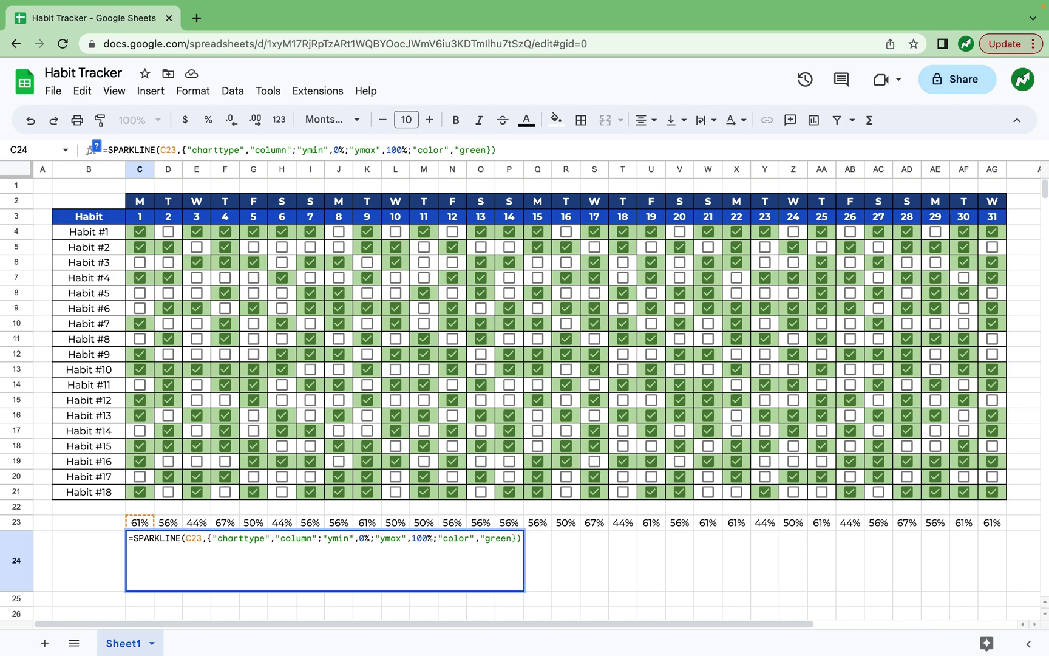
type("\"")
key("Return")
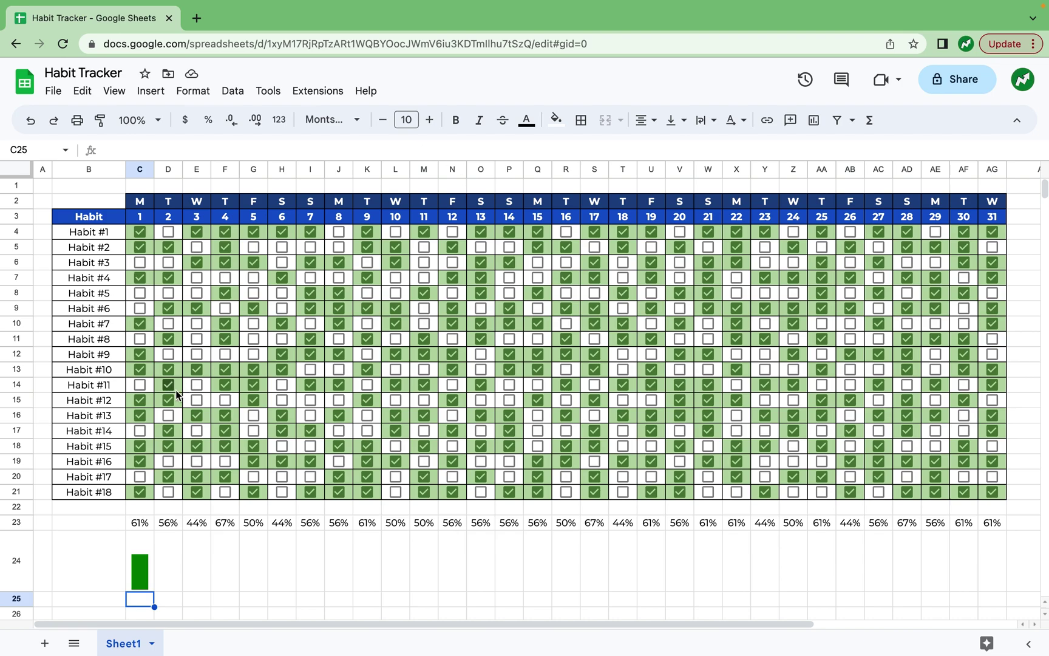
- Copy C24's sparkline across to AG24 and put all borders on C23:AG24
left_click(138, 546)
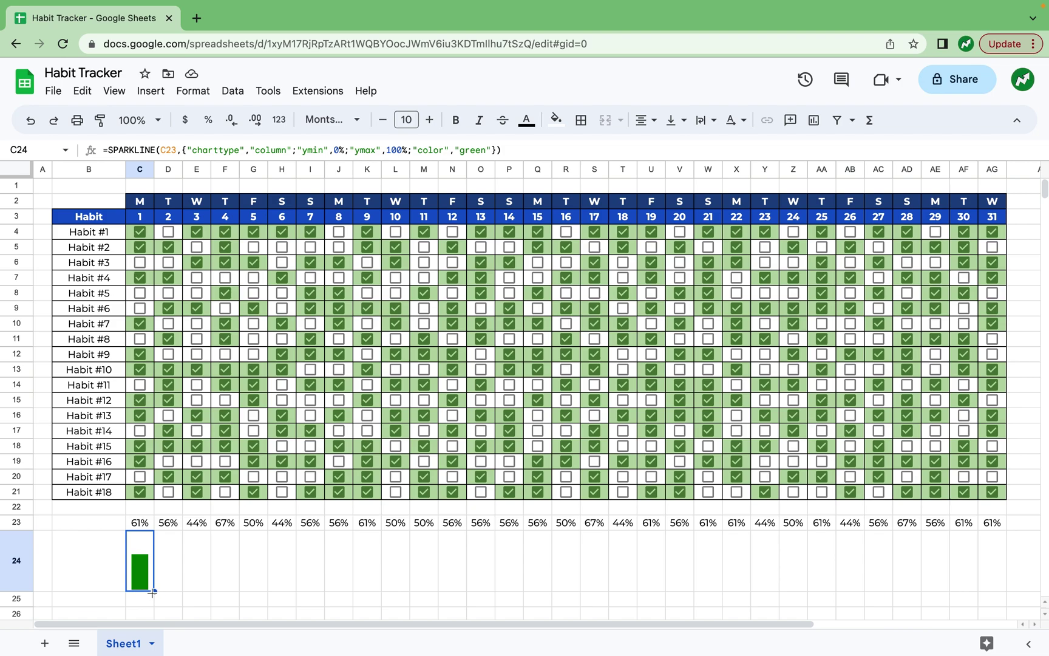
left_click_drag(155, 592, 995, 574)
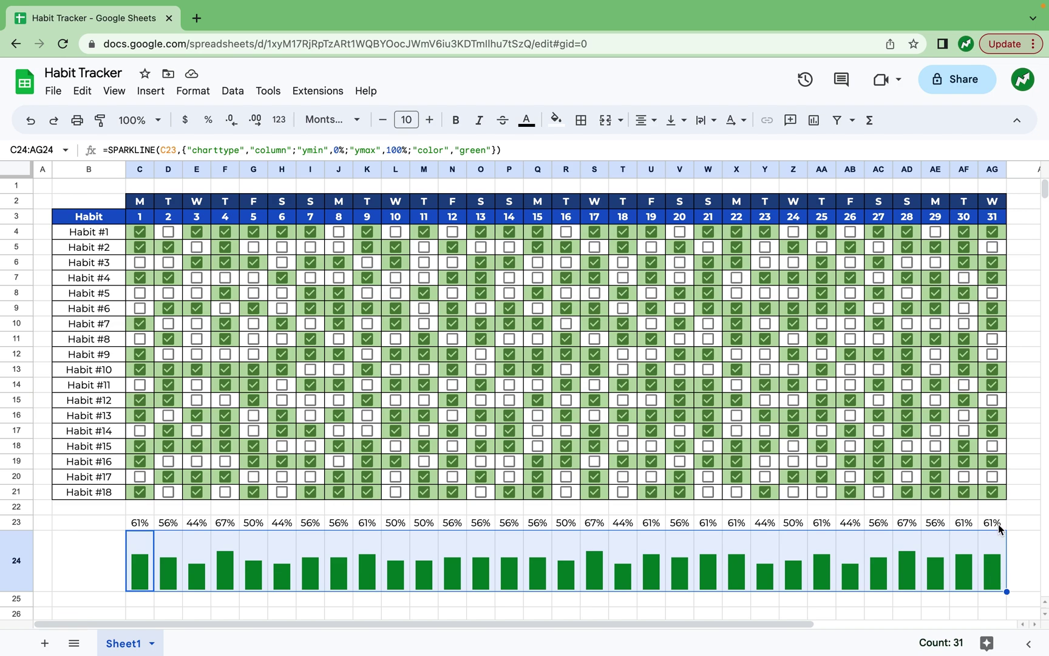
left_click_drag(996, 523, 141, 543)
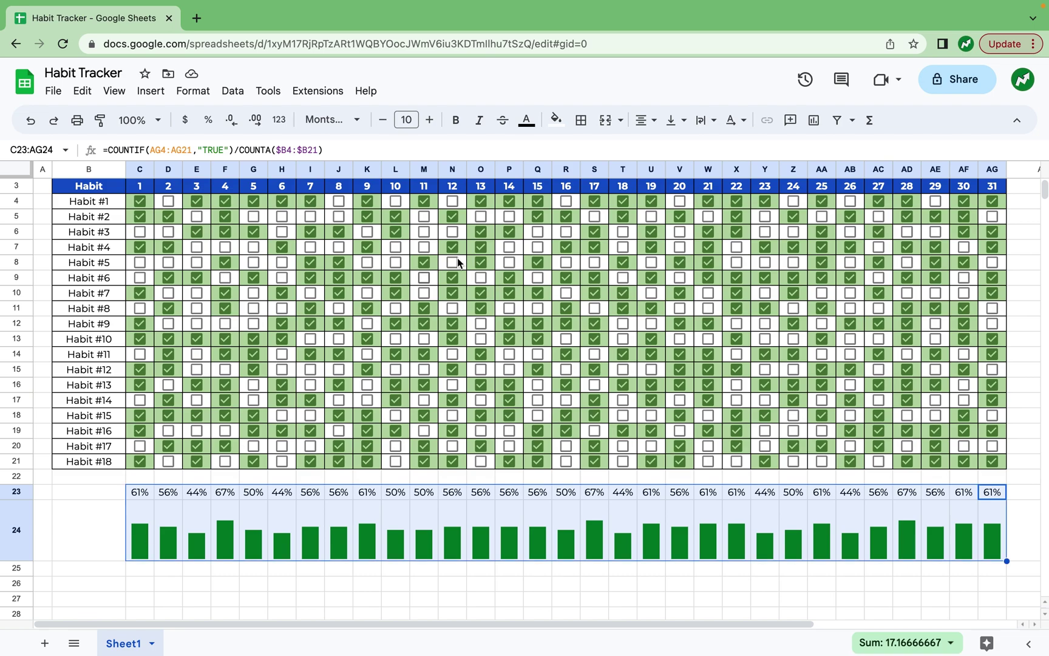
left_click(582, 120)
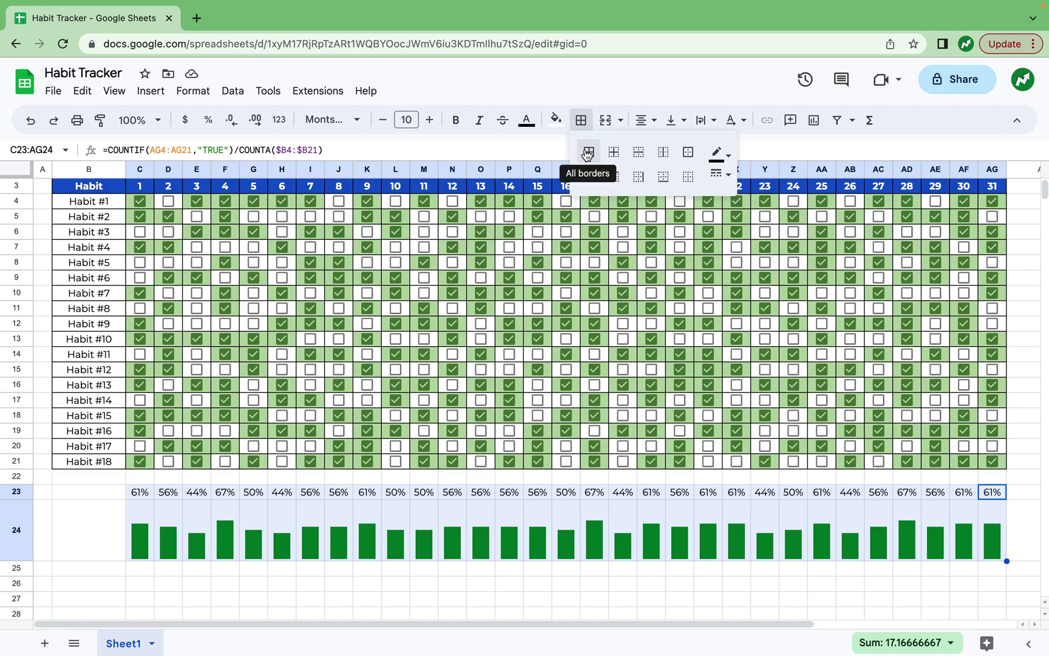
left_click(589, 151)
- Fill the percentage row 23 and the sparkline row 24 light green
scroll(534, 350, "up", 2)
left_click_drag(143, 522, 993, 523)
left_click(556, 120)
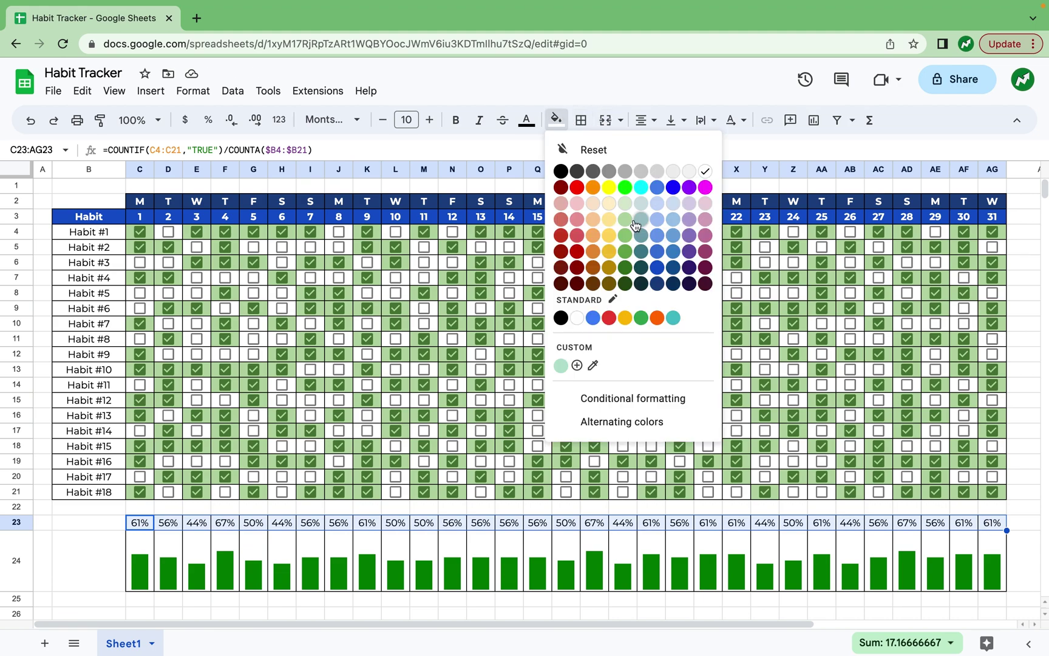
left_click(627, 226)
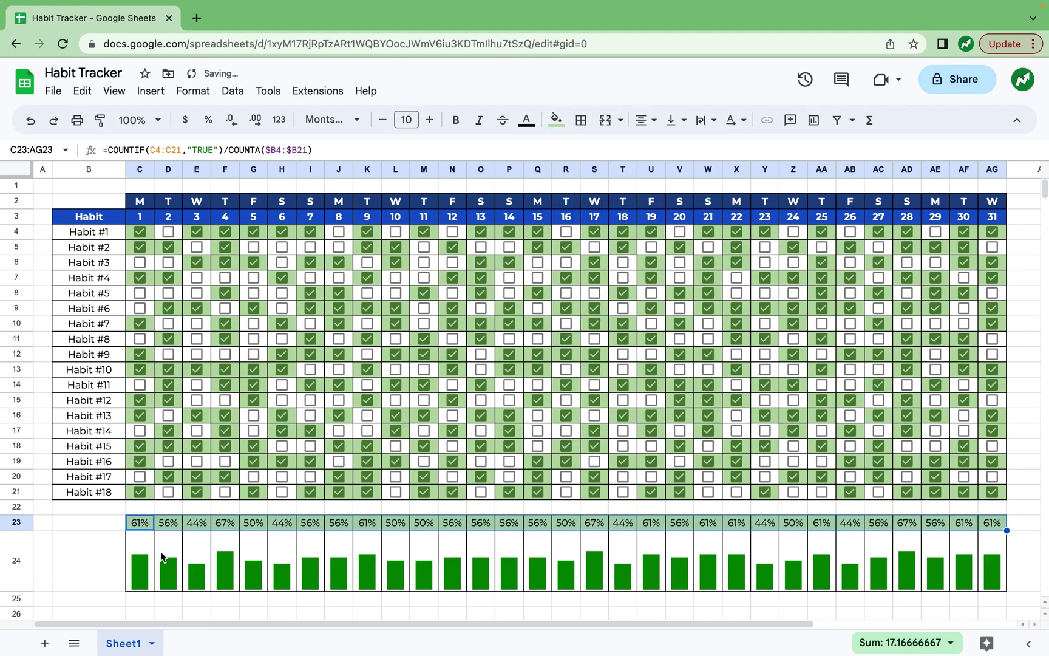
left_click_drag(160, 556, 1001, 566)
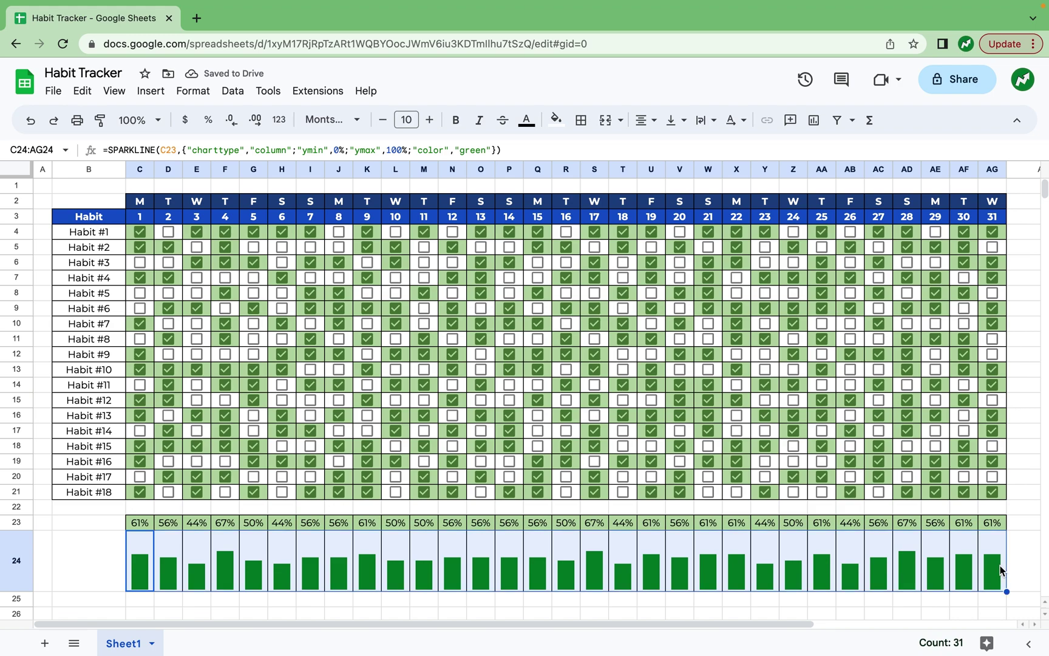
left_click(553, 120)
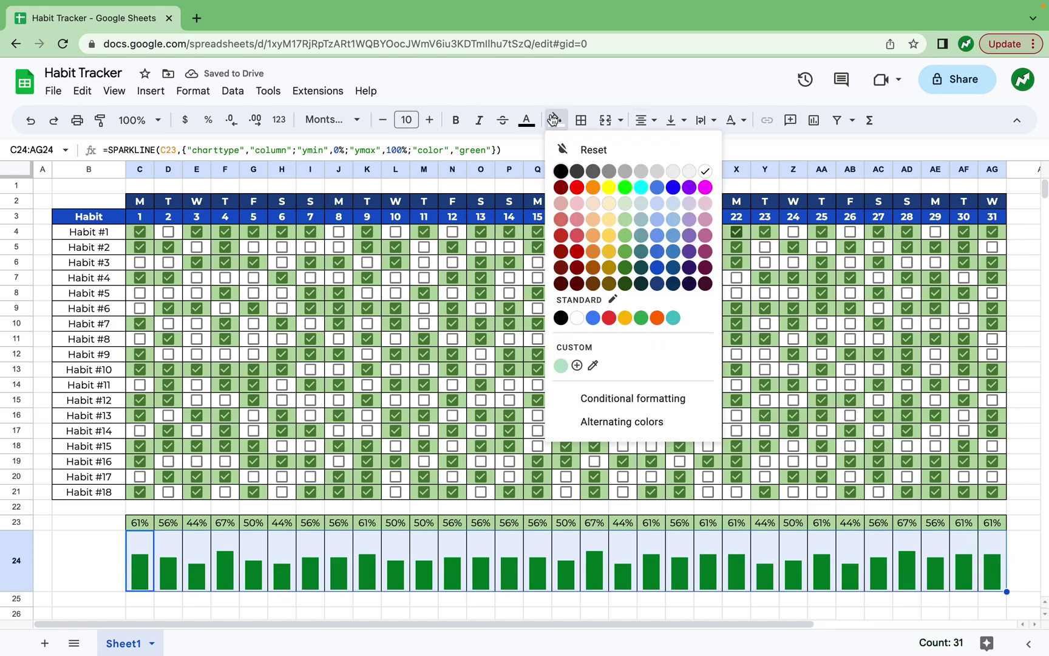
left_click(626, 204)
left_click(92, 560)
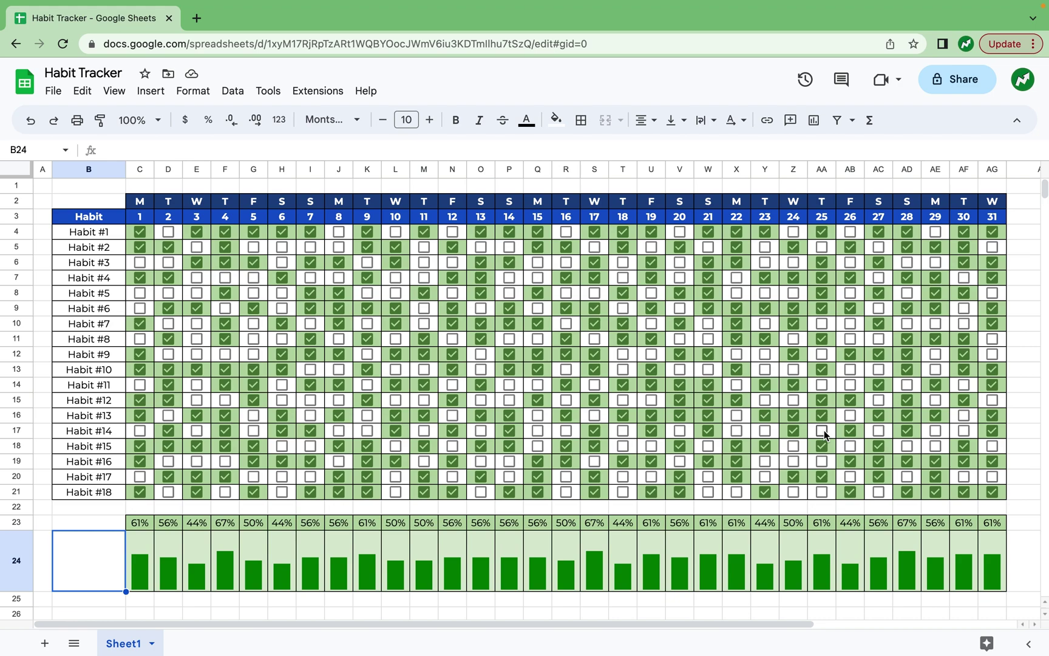
- Resize columns AH and AI to a width of 50 pixels
key("super+minus")
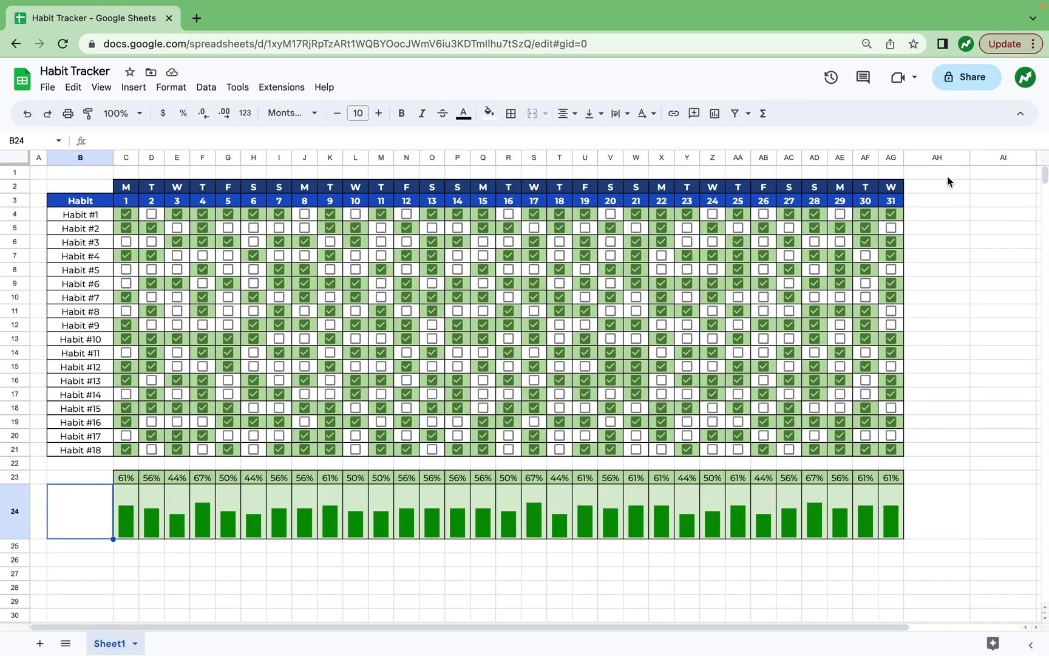
left_click_drag(930, 162, 997, 159)
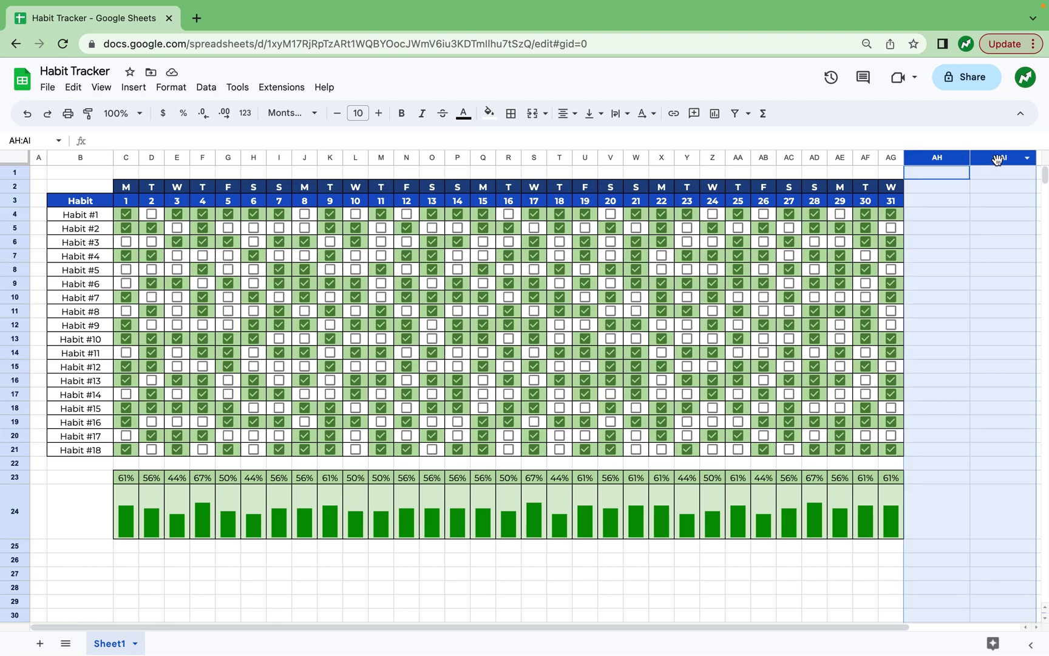
right_click(997, 159)
left_click(876, 372)
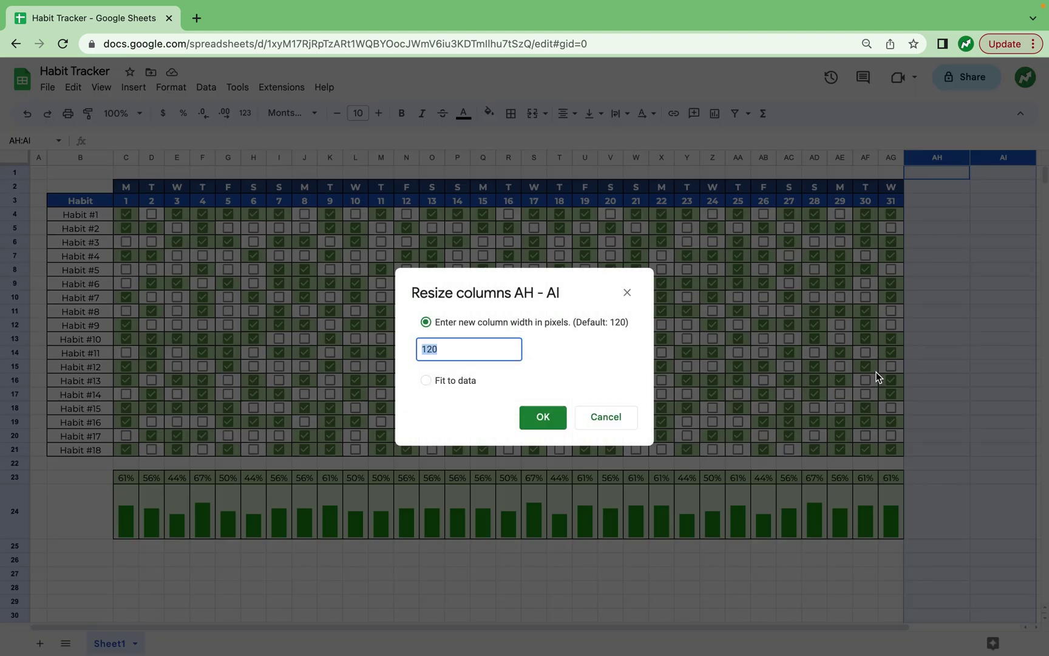
type("50")
key("Return")
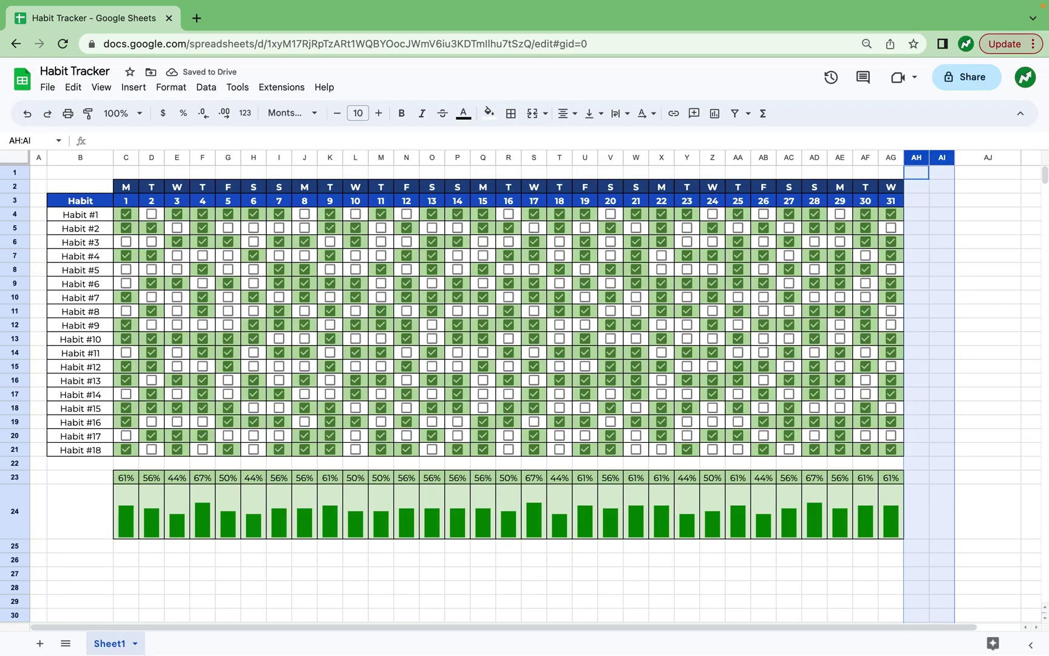
- In AI4, count Habit #1's checked days with =COUNTIF(C4:AG4,"TRUE")
left_click(939, 216)
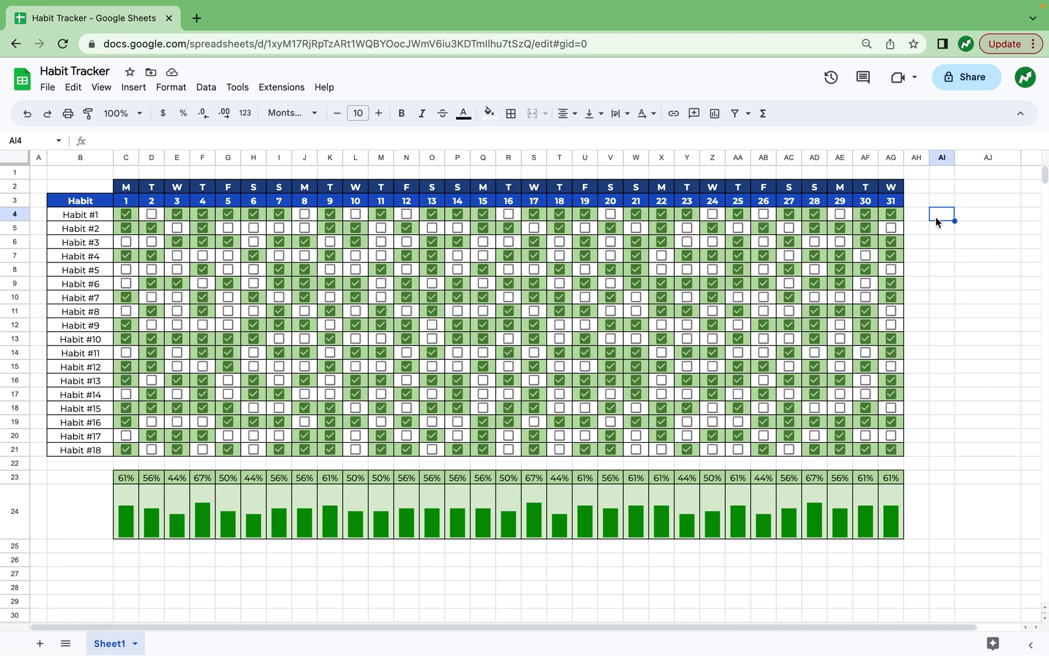
type("=COU")
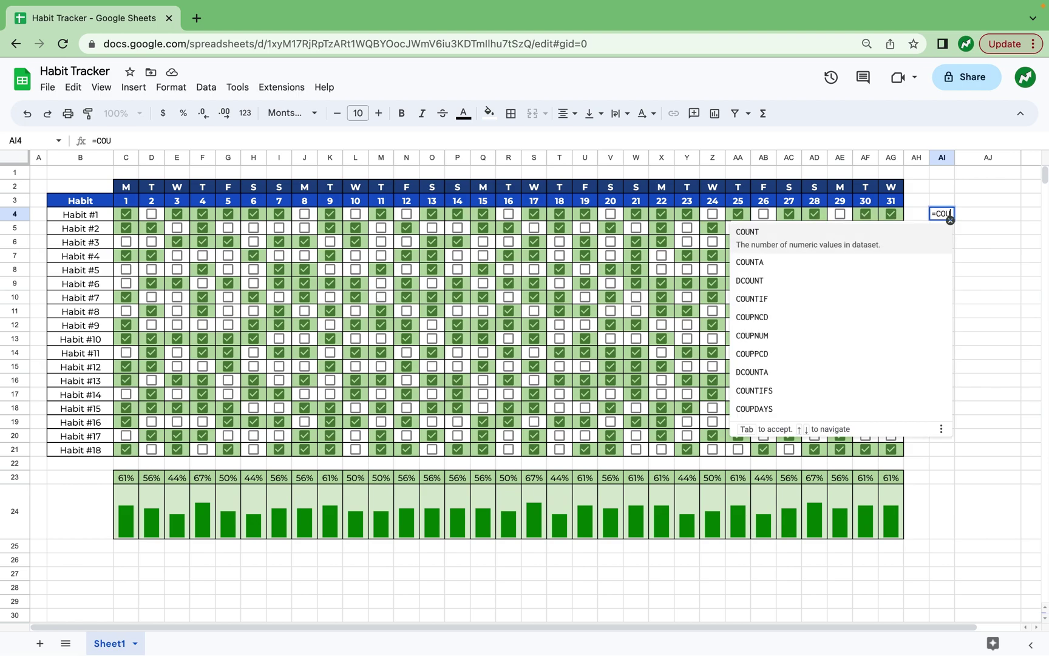
type("NTIF(")
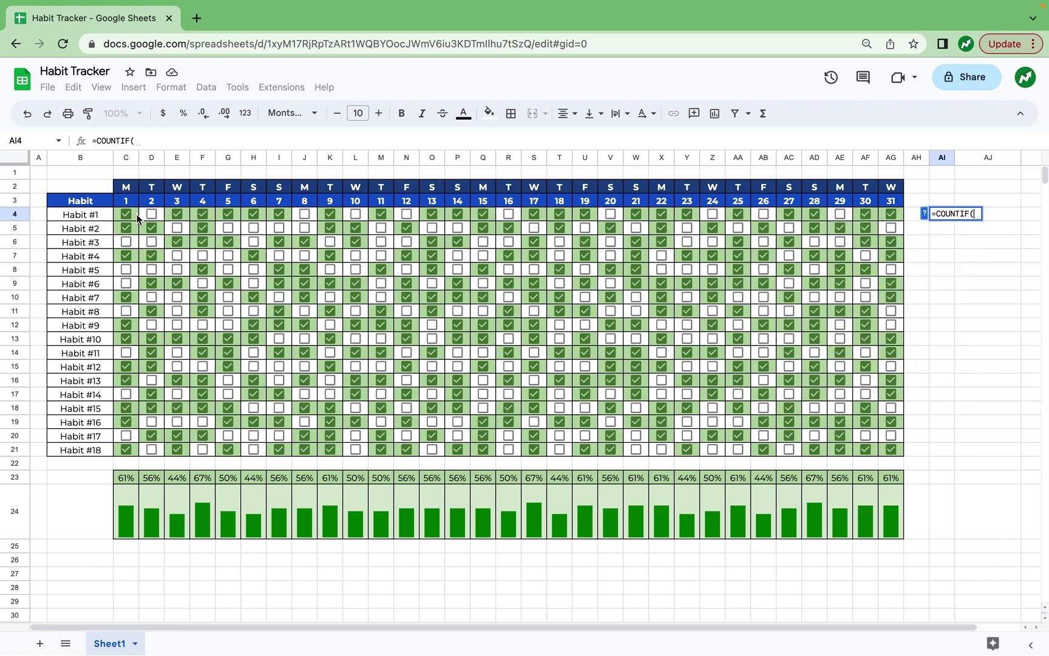
left_click_drag(137, 217, 896, 213)
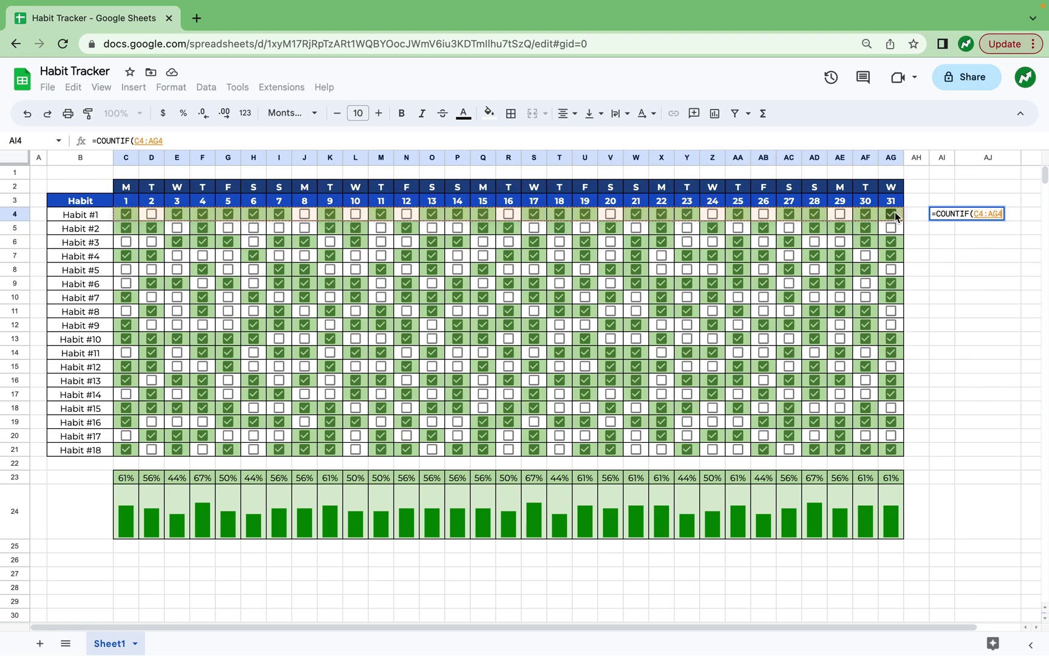
type(",")
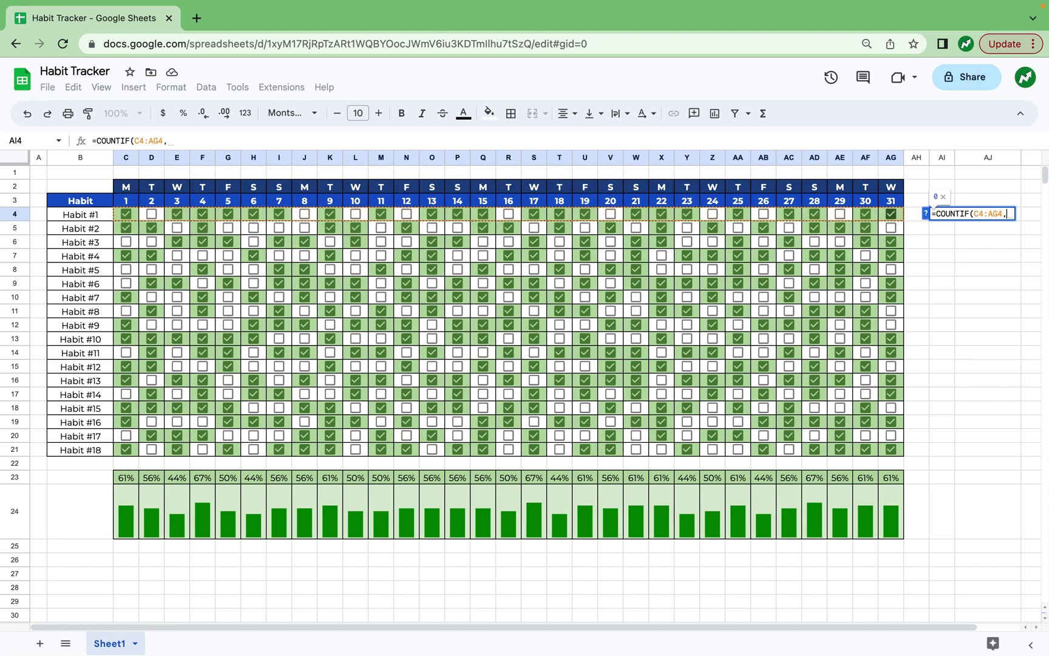
type("\"TRUE")
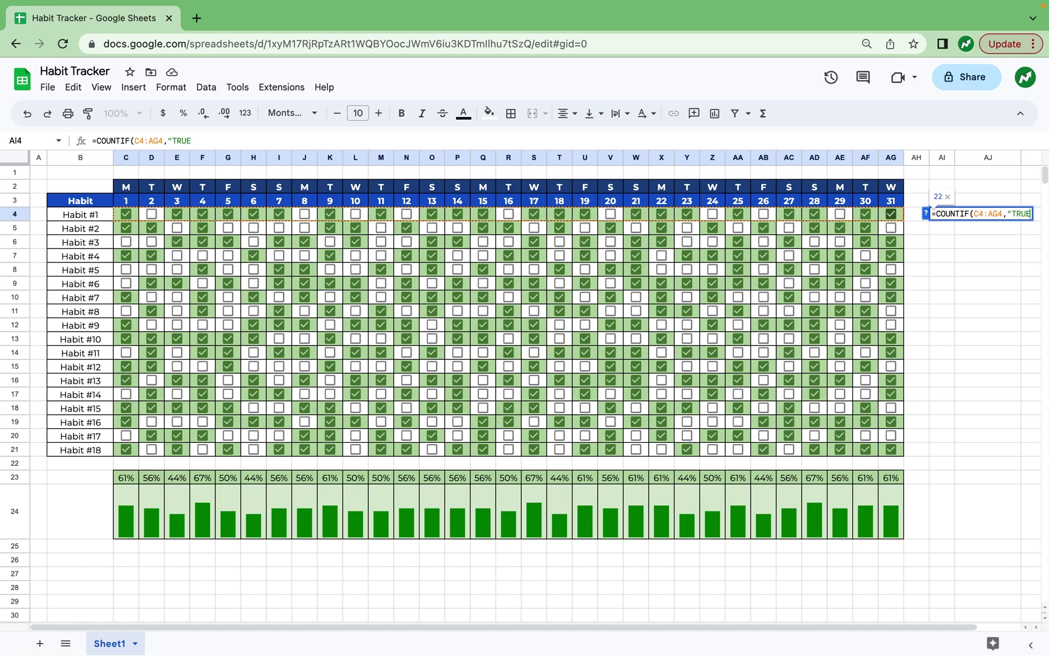
type("\"")
key("Return")
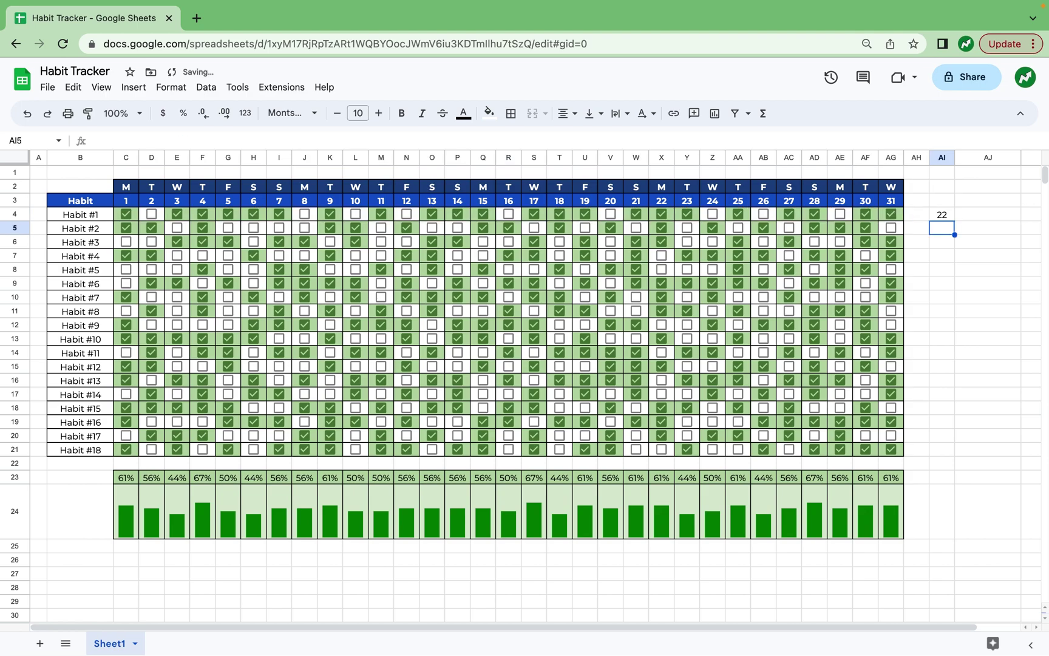
- Edit AI4's formula to divide by COUNTA(C3:AG3), the month's day count
left_click(945, 217)
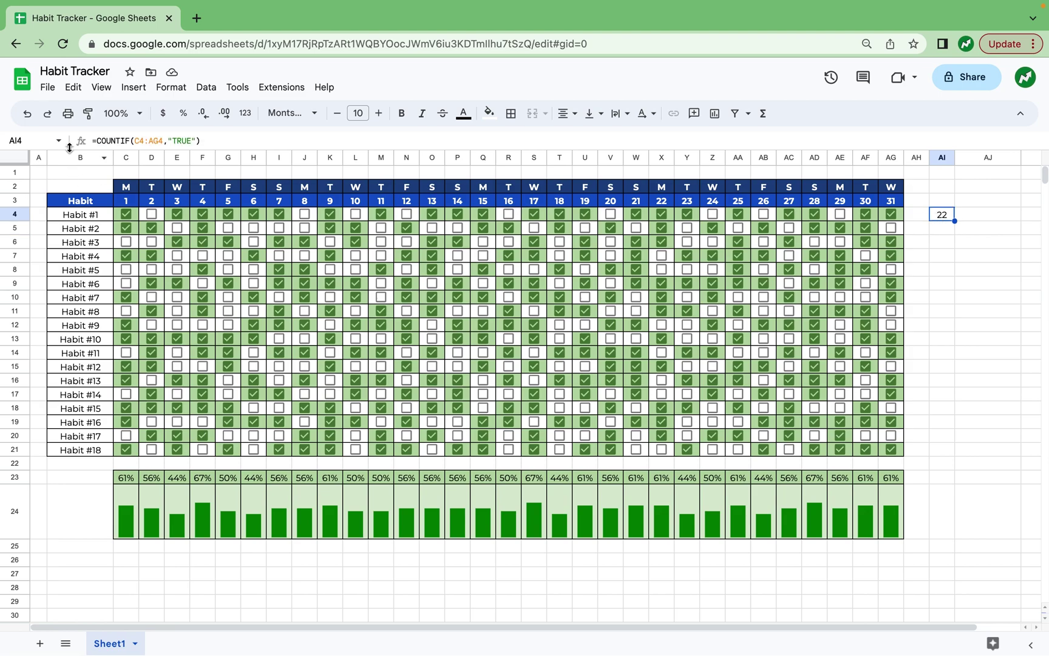
left_click(215, 134)
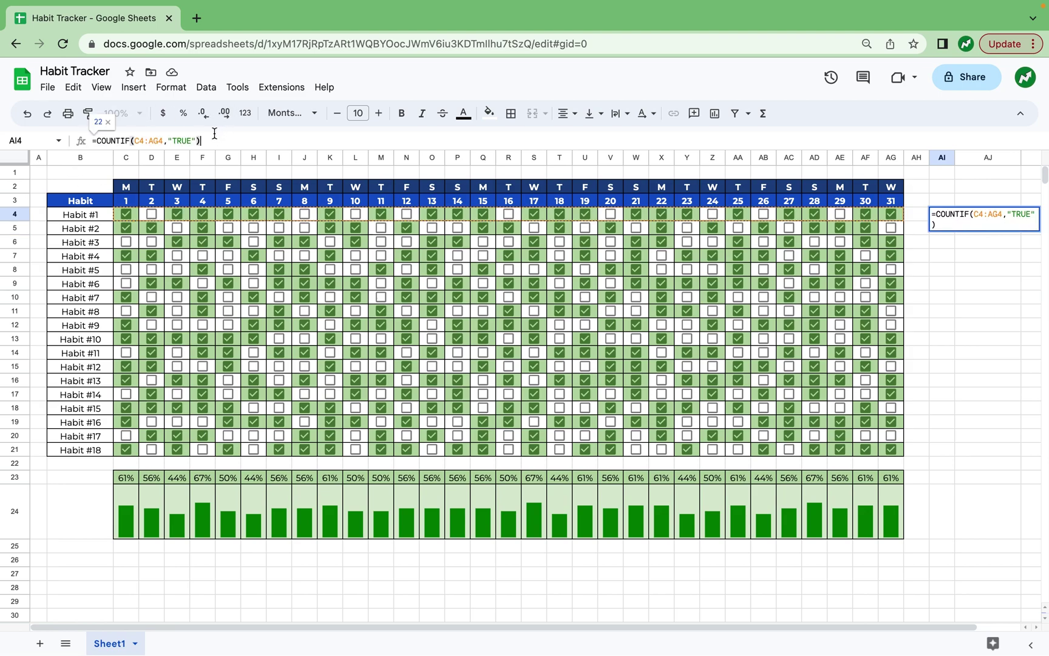
type("/")
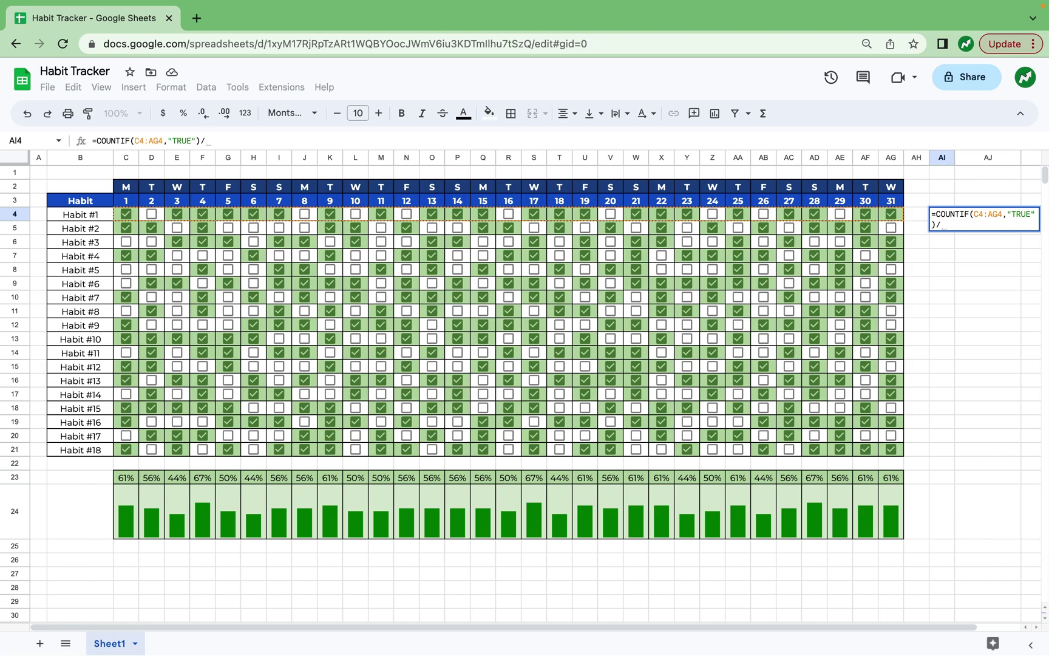
type("COUNTA(")
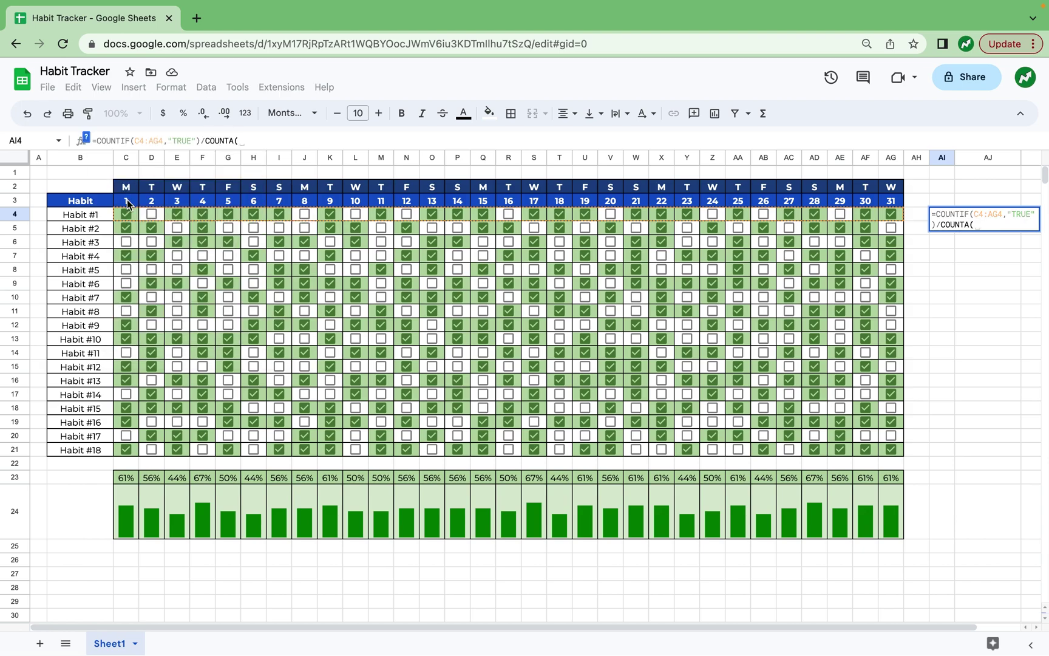
left_click_drag(128, 202, 901, 206)
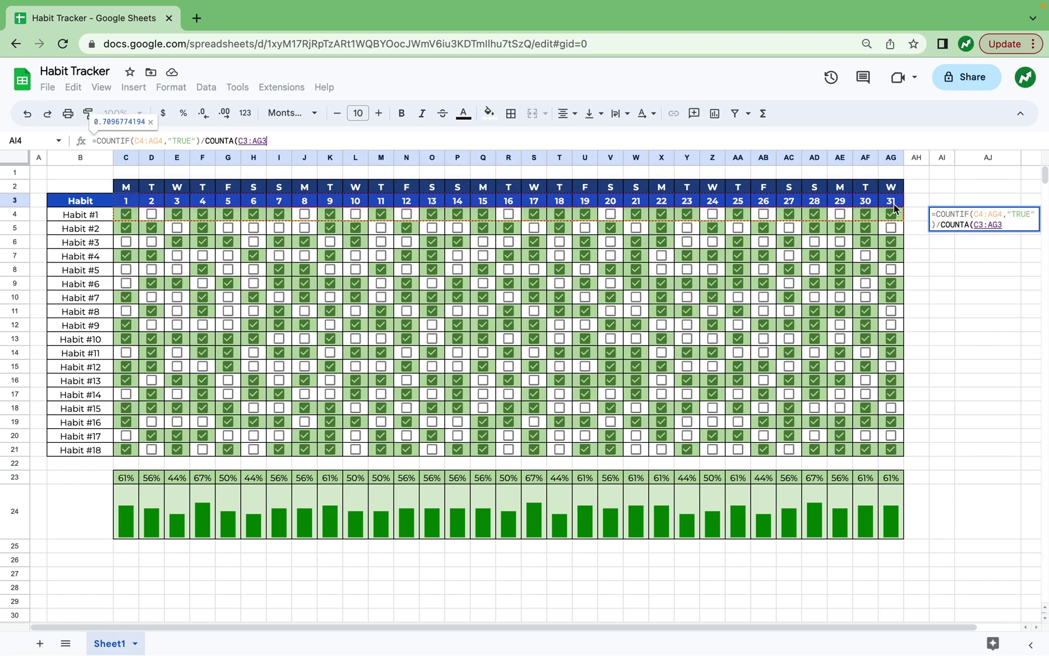
- Commit AI4's completion formula and format it as a whole-number percentage
key("Return")
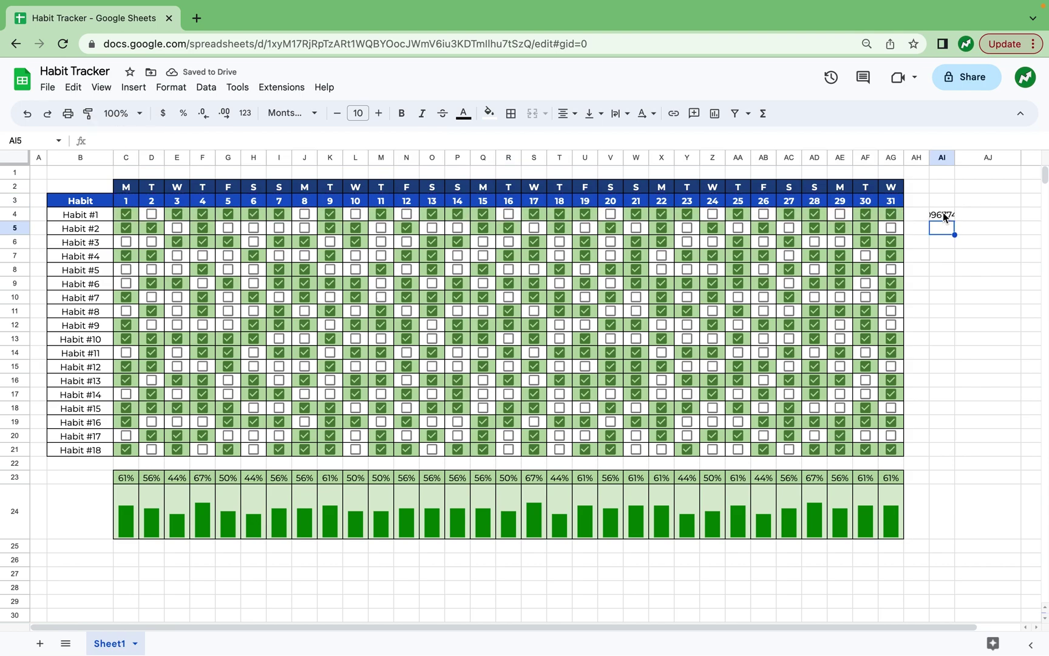
key("Up")
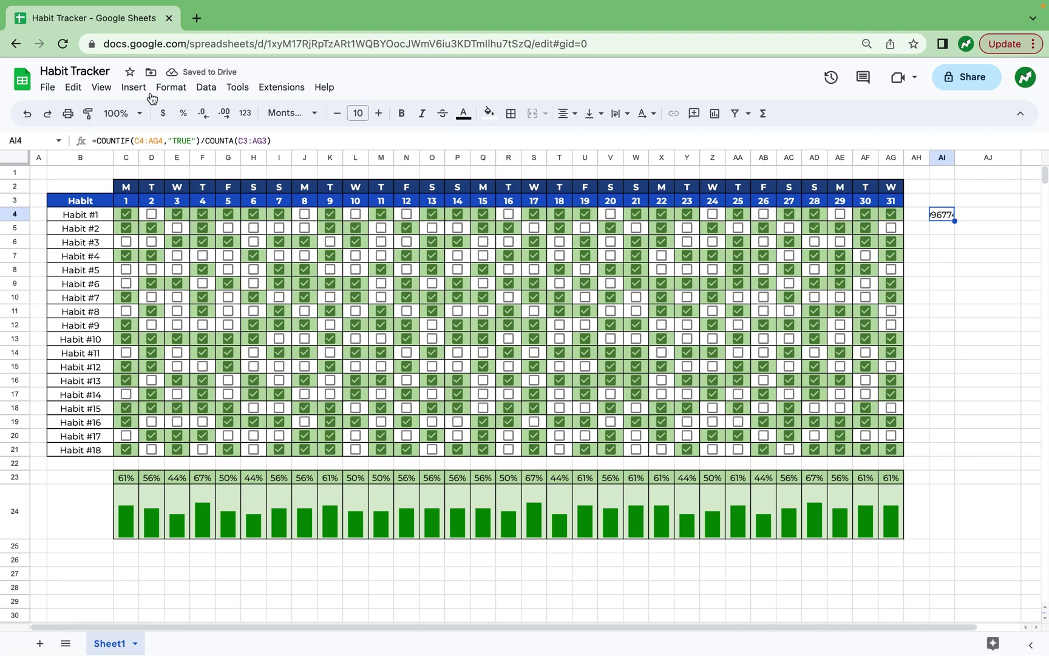
left_click(183, 114)
left_click(205, 115)
left_click(207, 116)
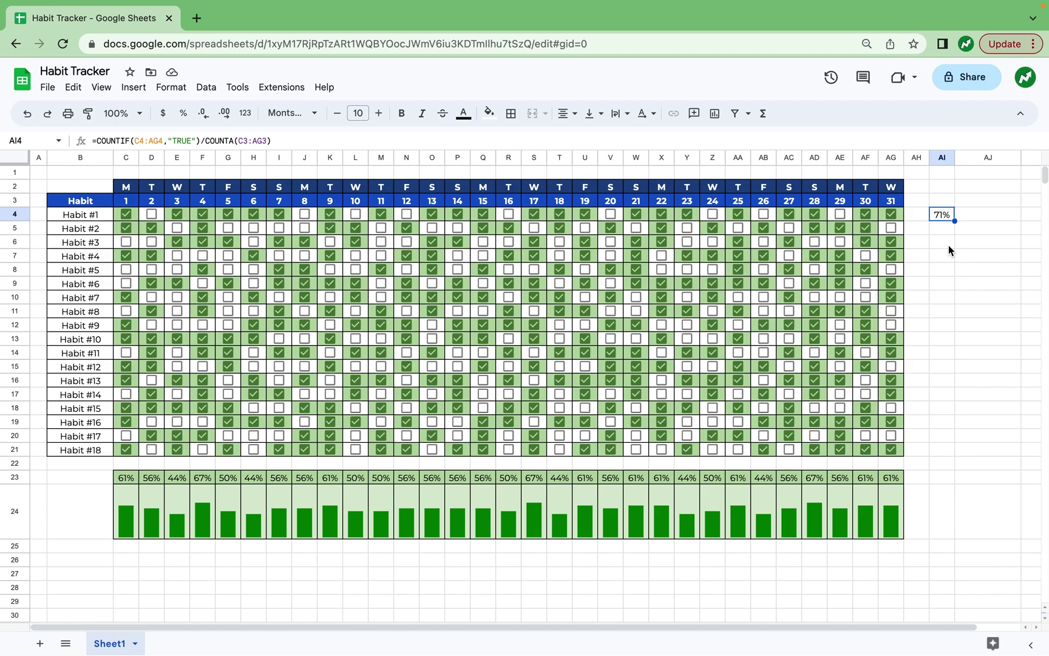
- Anchor row 3 as C$3:AG$3 in AI4's divisor and fill the formula down to AI21
left_click(244, 140)
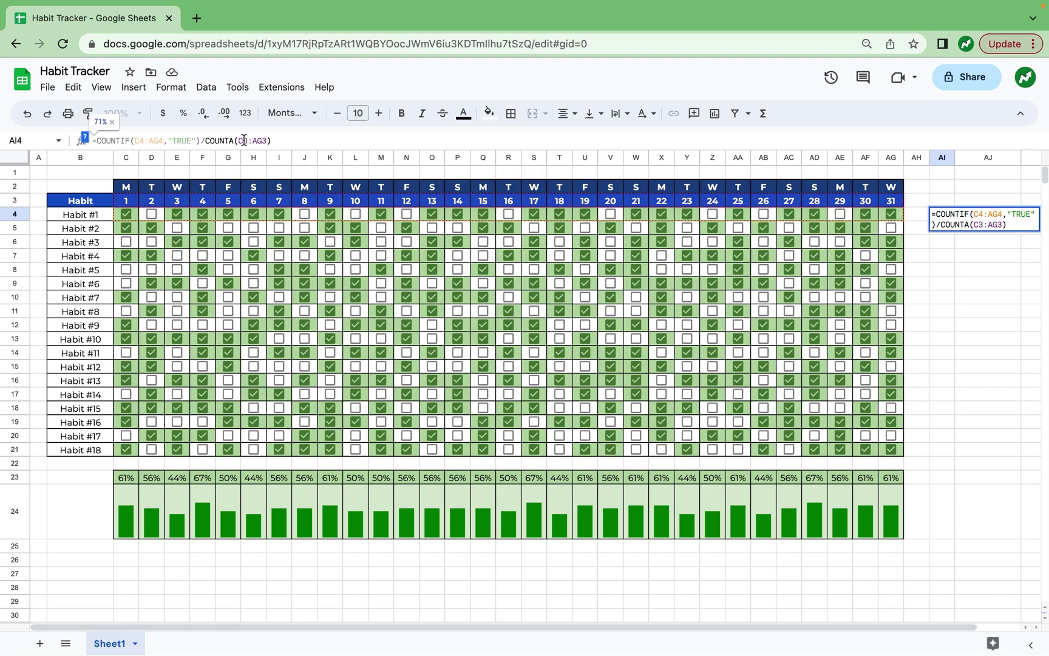
type("$3:AG")
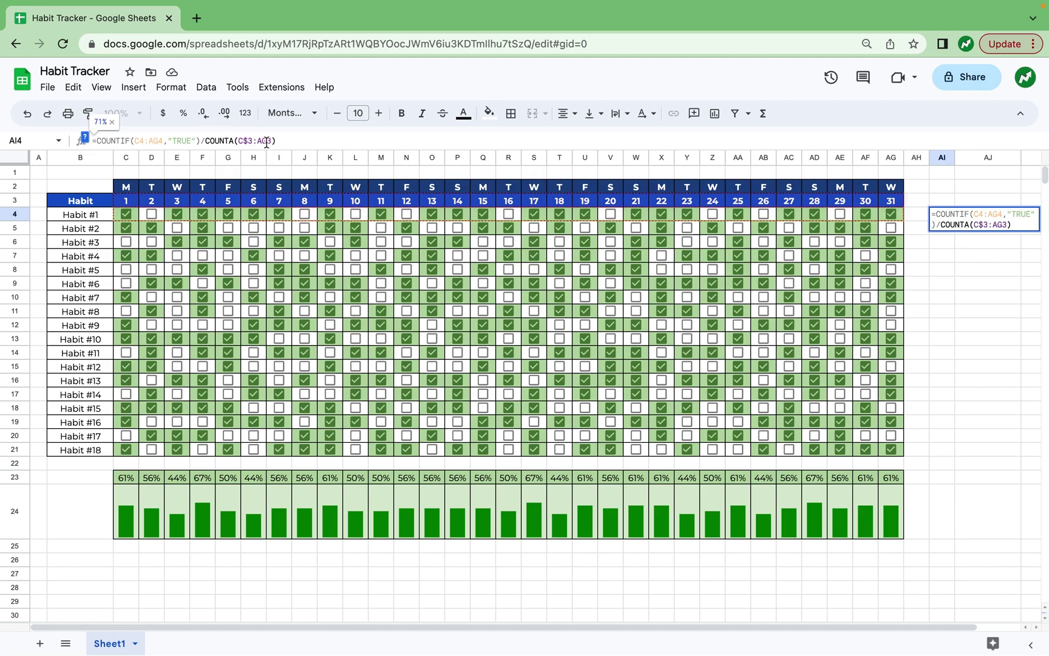
type("$")
key("Return")
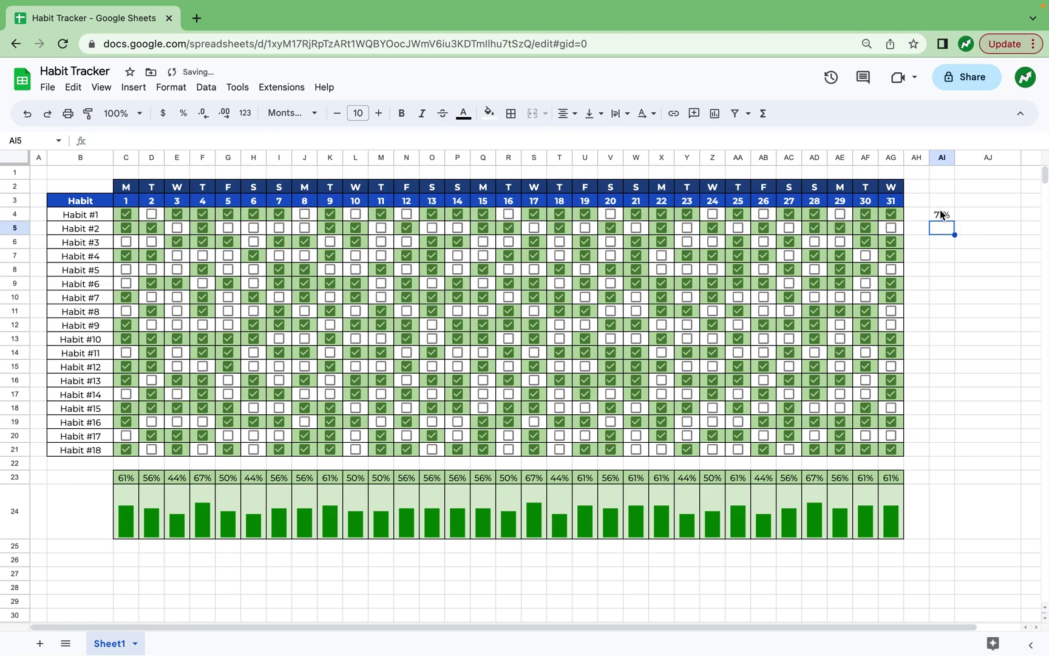
left_click(942, 215)
left_click_drag(955, 222, 941, 455)
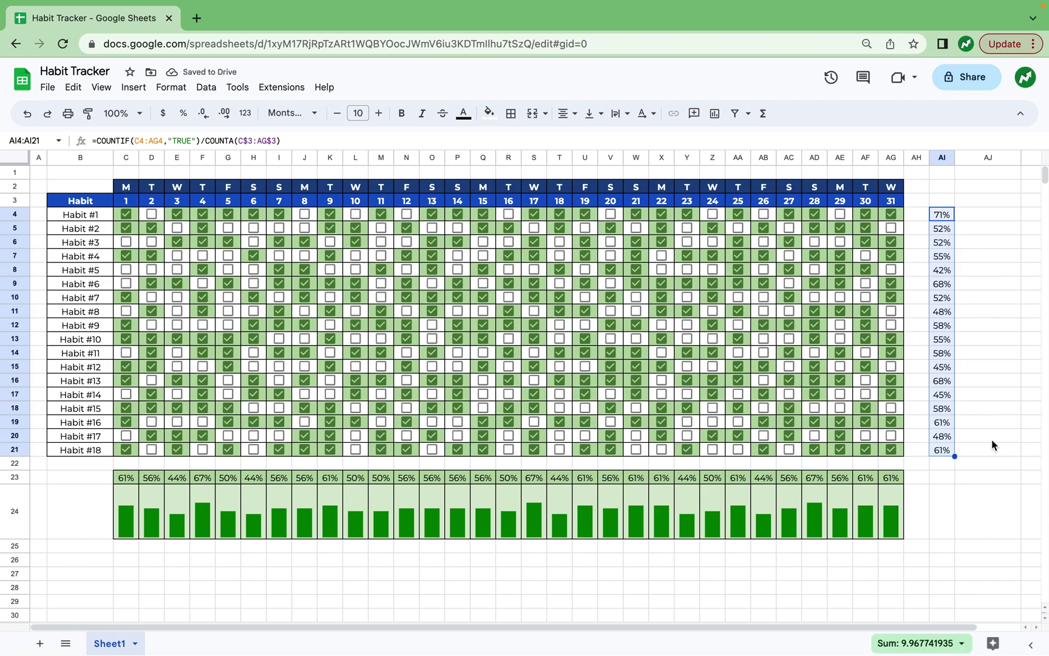
key("Right")
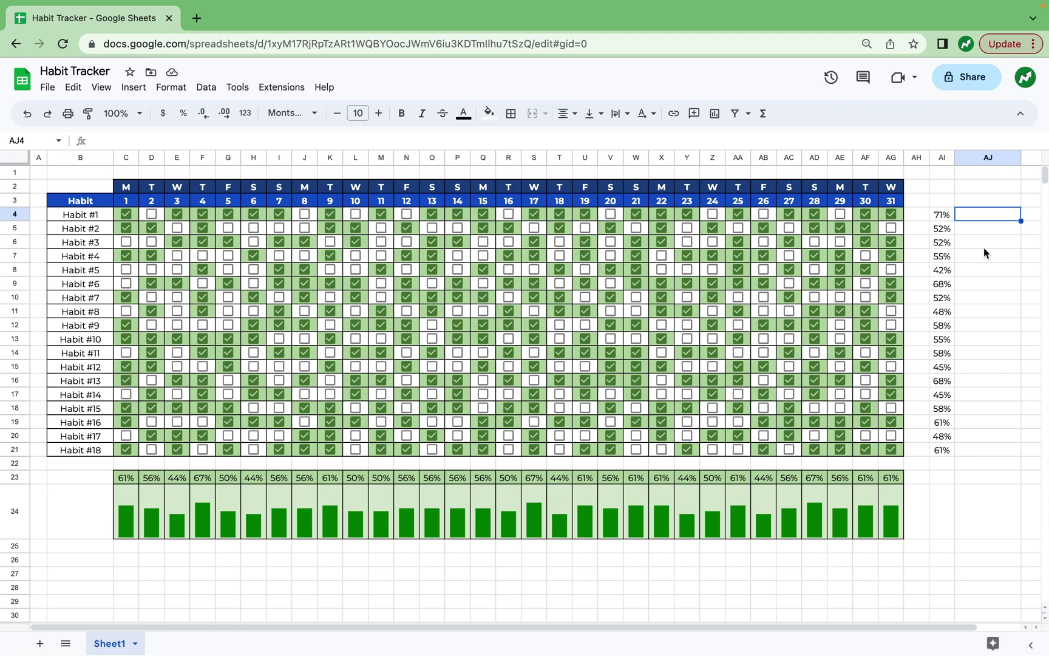
- Review the existing daily sparkline formula as a model for AJ4
left_click(827, 521)
left_click(967, 216)
left_click(814, 521)
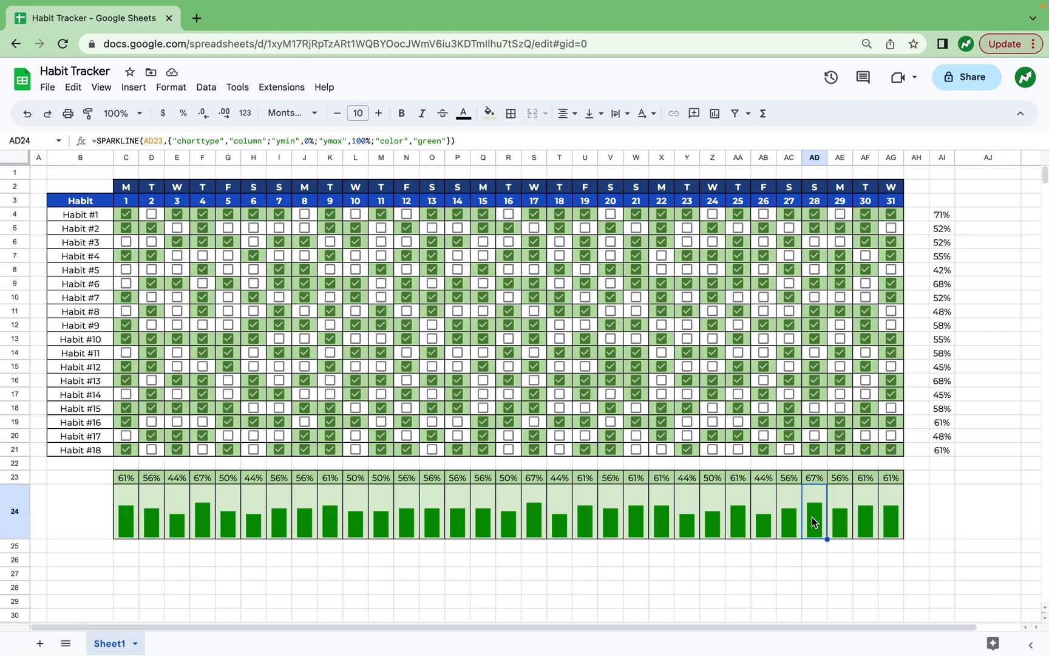
left_click(982, 221)
- Enter =SPARKLINE(AI4,{"charttype","bar";"max",100%;"color1","green"}) in AJ4
type("=")
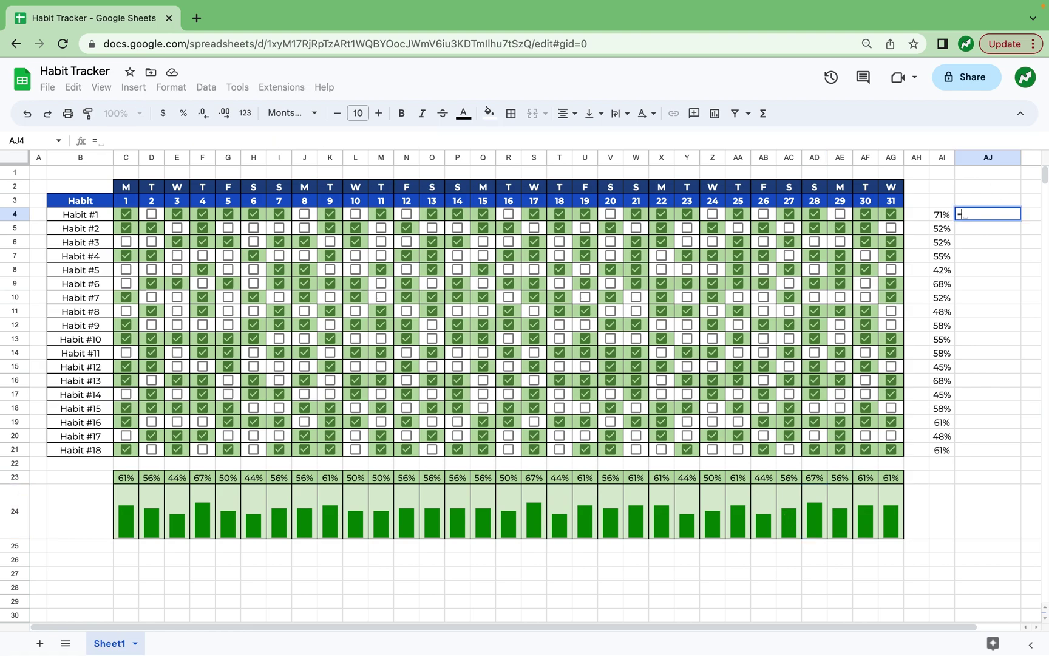
type("SPARKLINE(")
left_click(941, 216)
type(",")
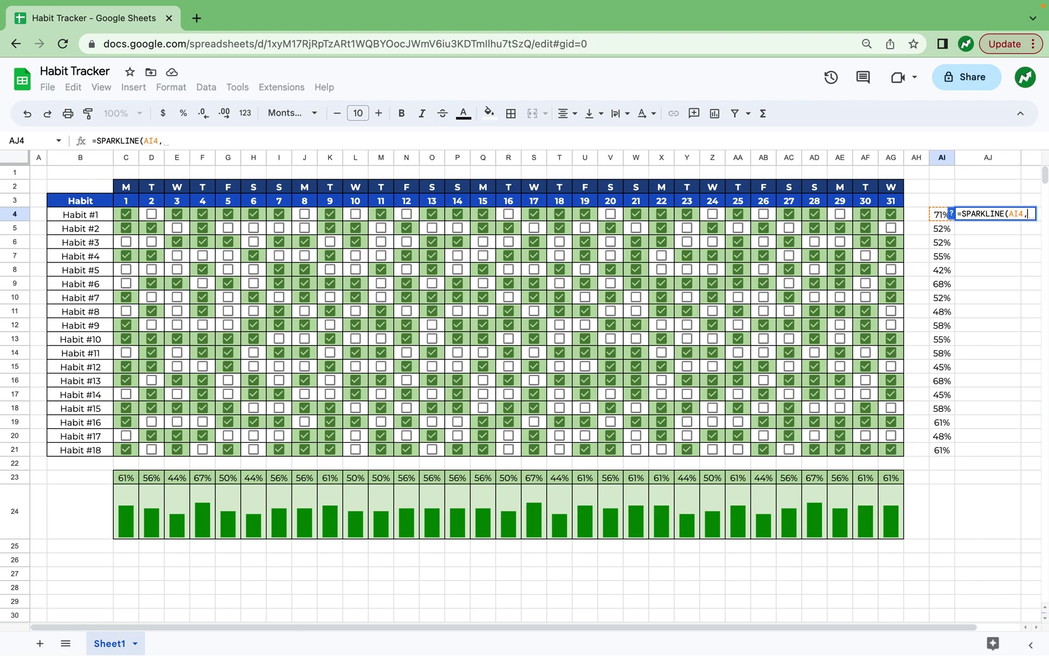
type("{\"")
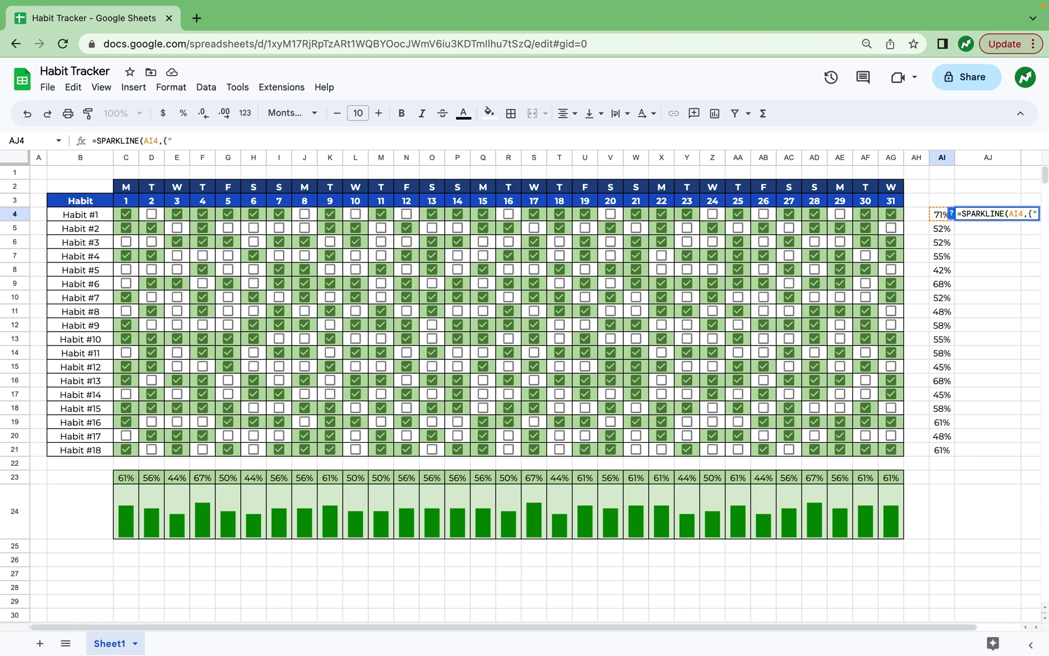
type("charttype")
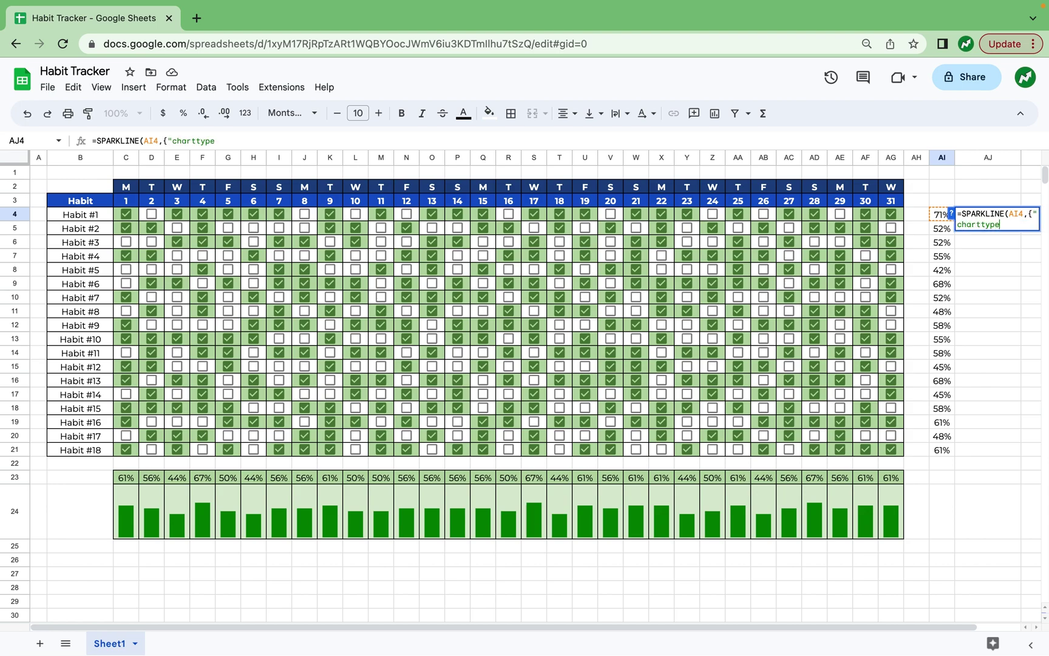
type("\",\"bar\";")
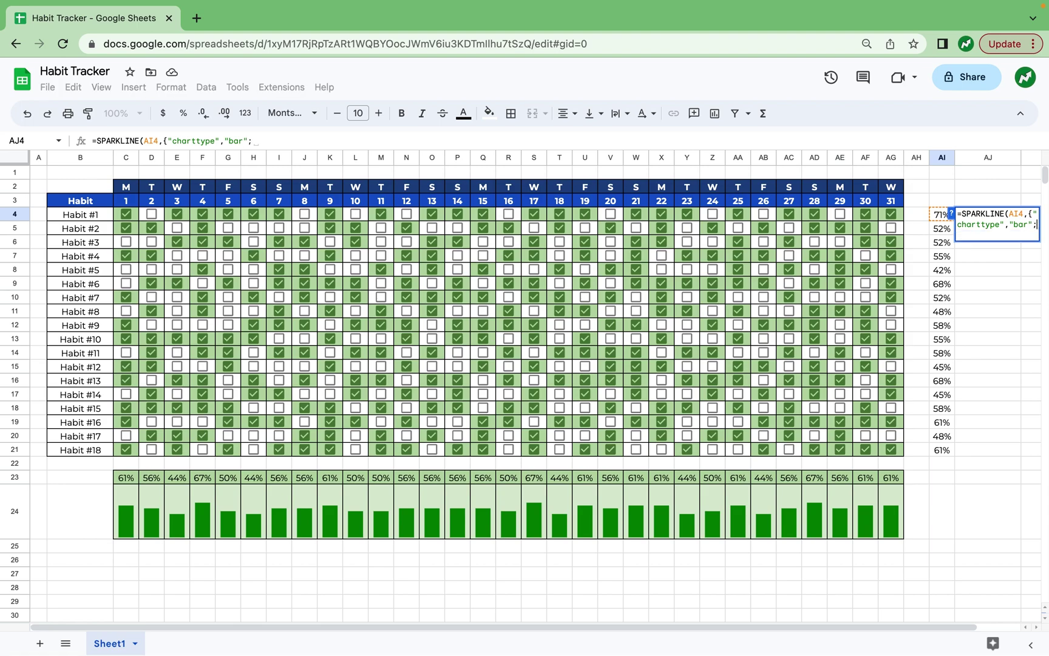
type("\"max\"")
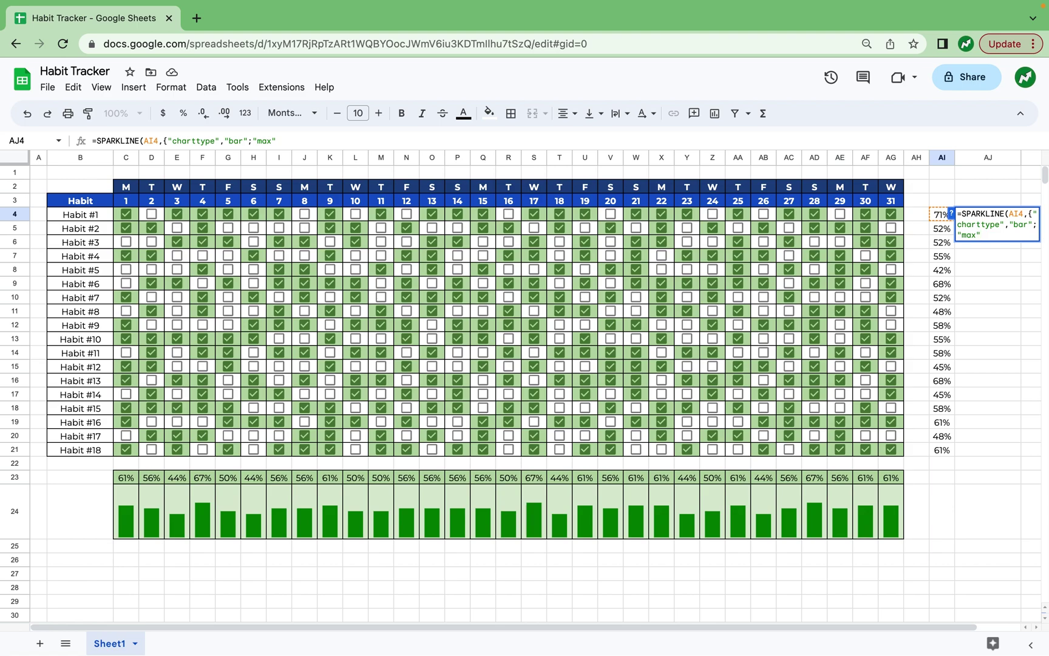
type(",100%;")
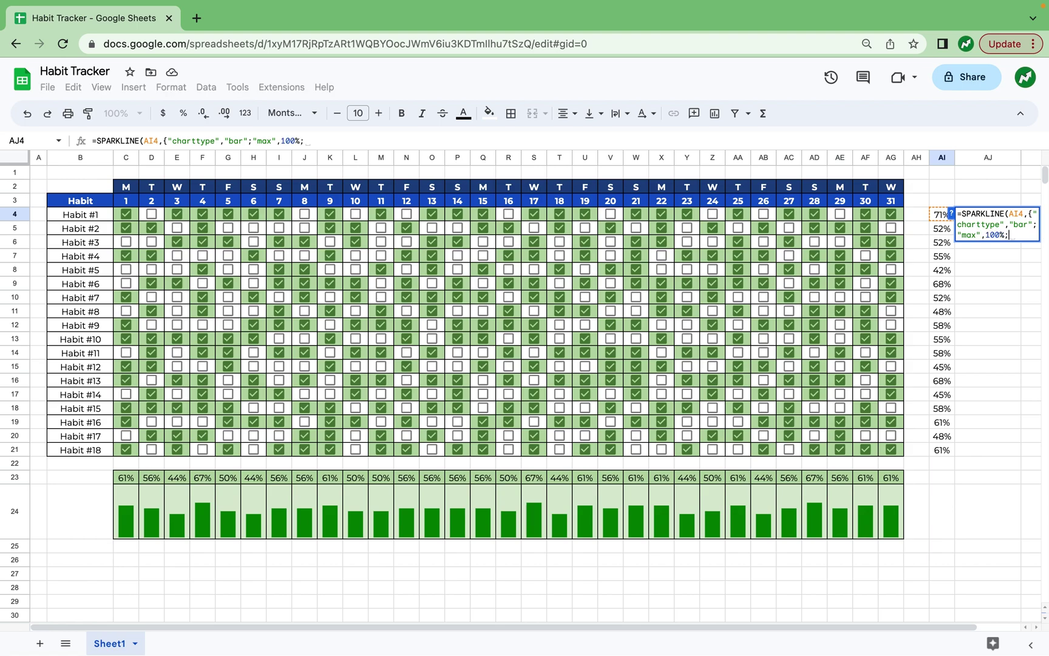
type("\"color")
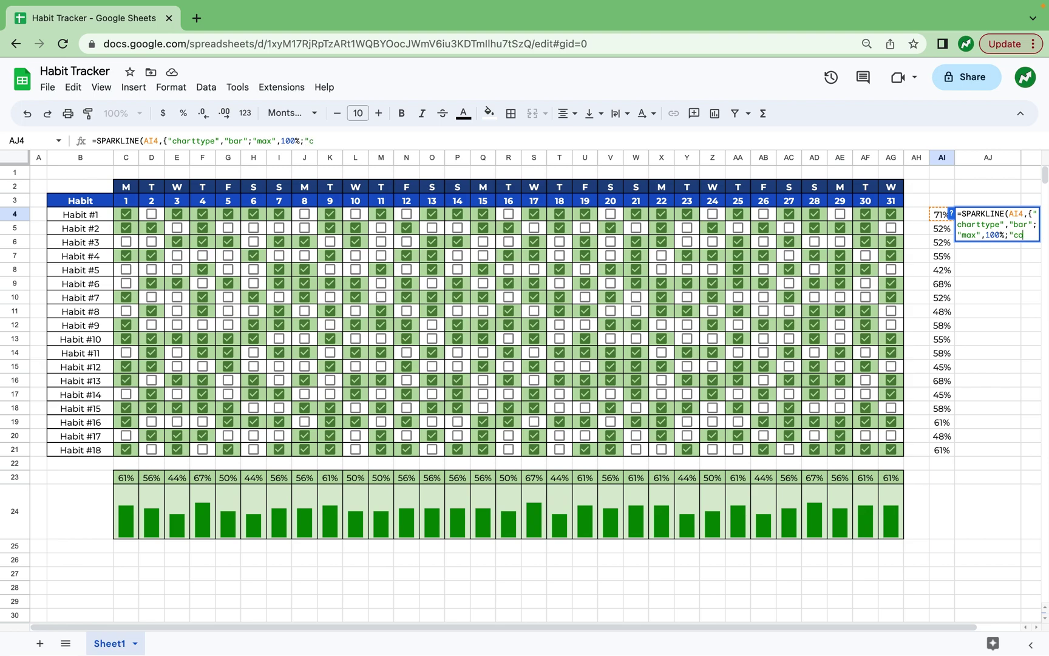
type("1\"")
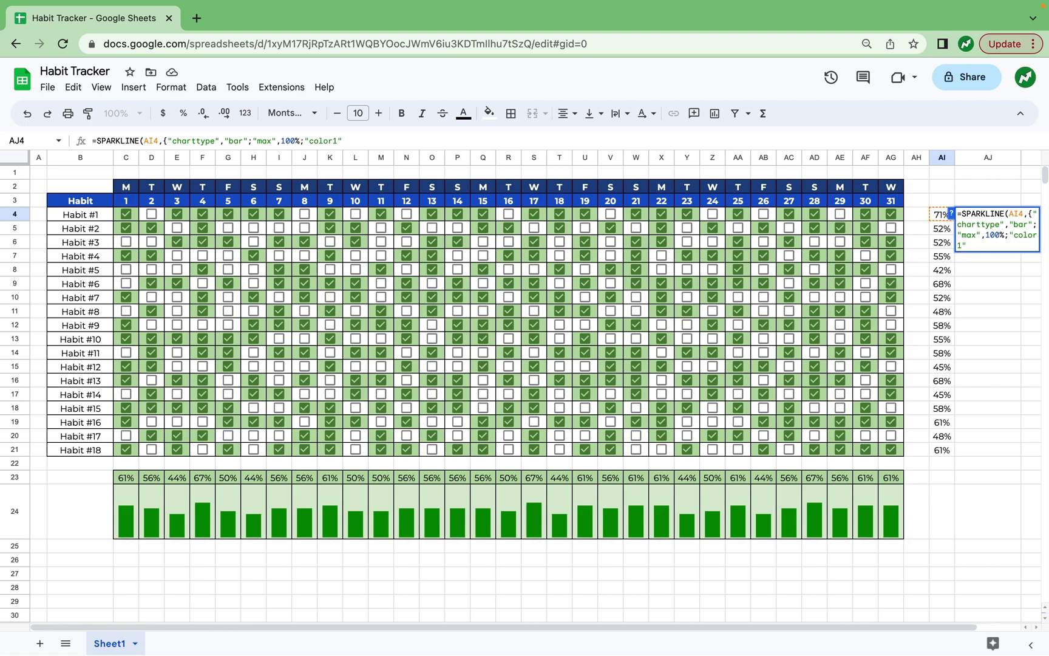
type(",")
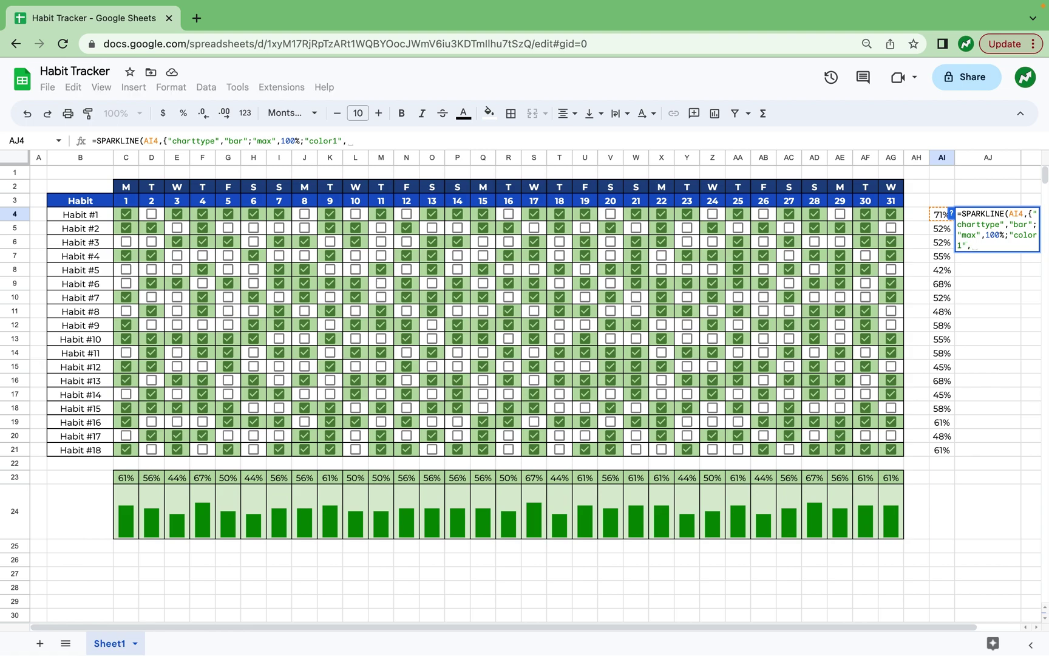
type("\"gre")
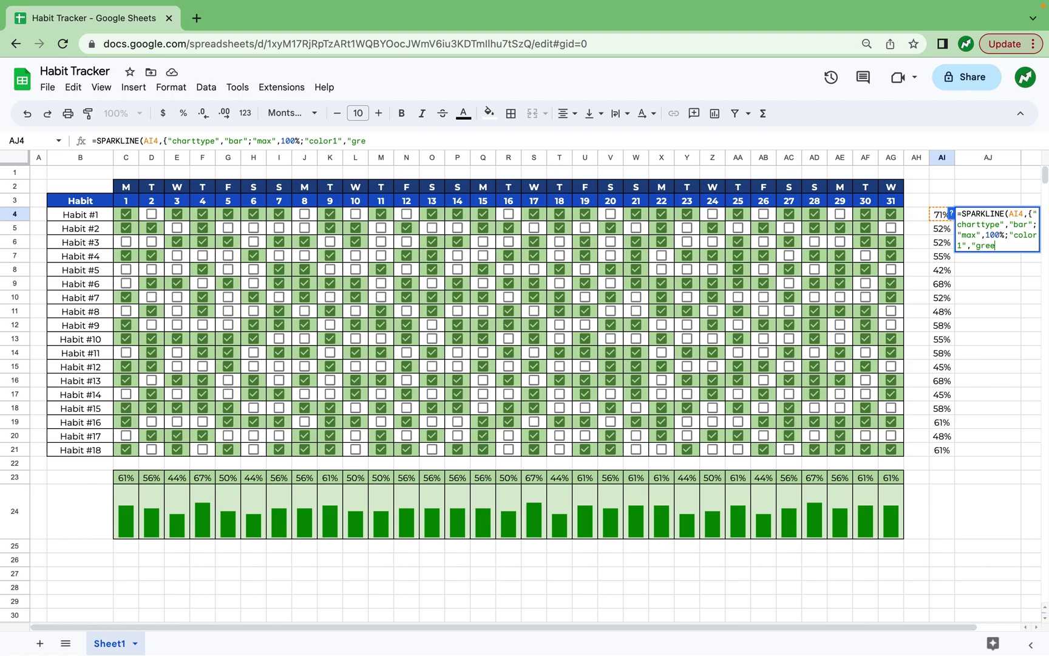
type("en\"}")
key("Return")
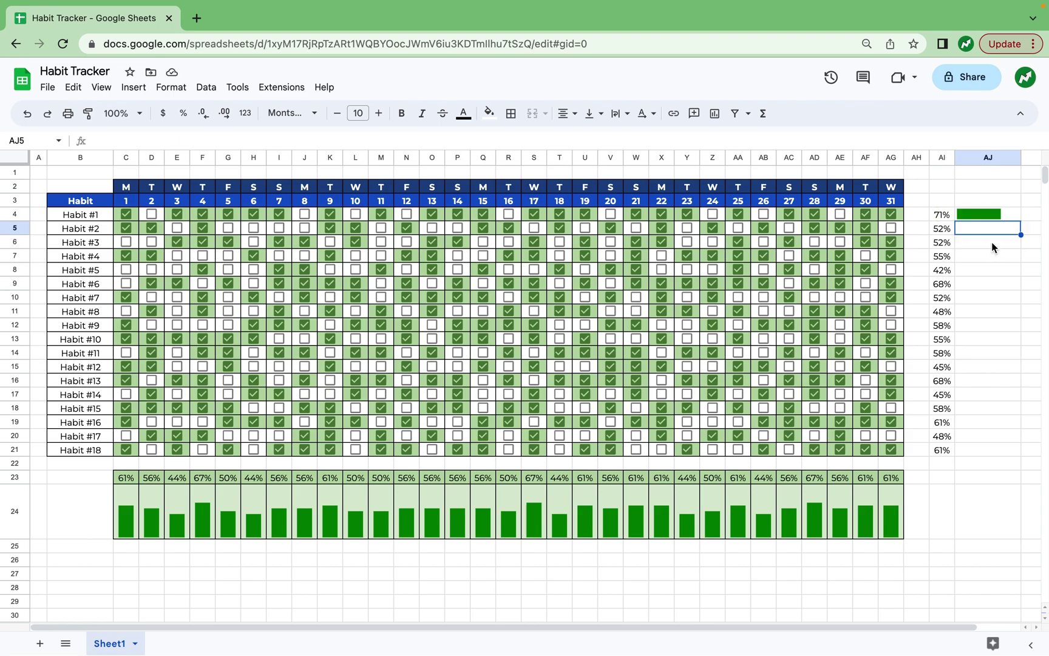
- Copy AJ4's bar sparkline down to AJ21 and apply all borders to AI4:AJ21
left_click(979, 202)
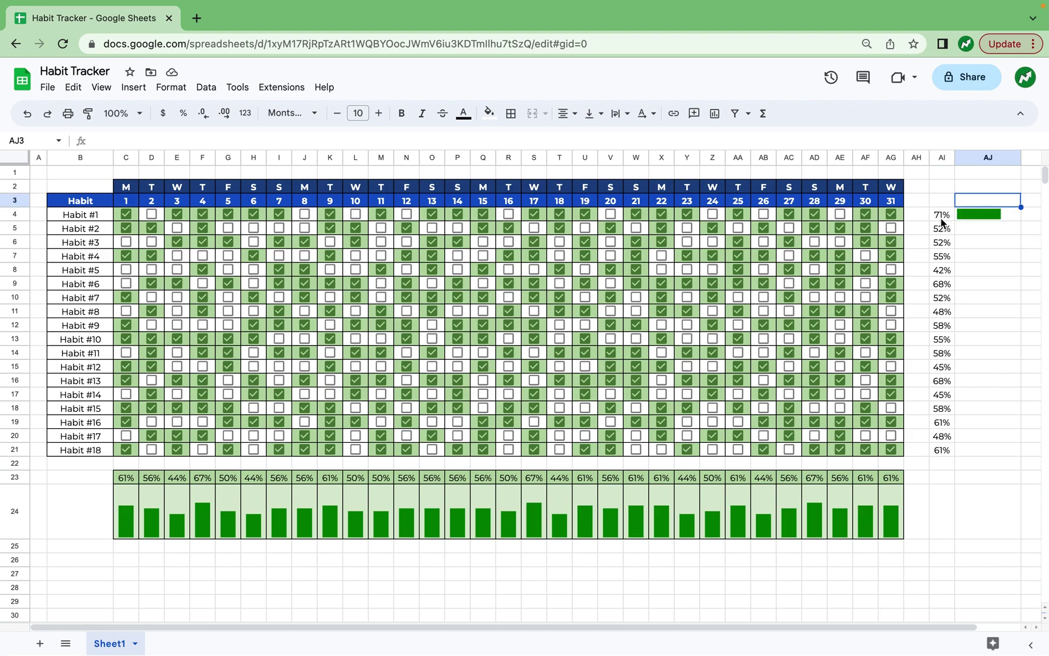
key("Down")
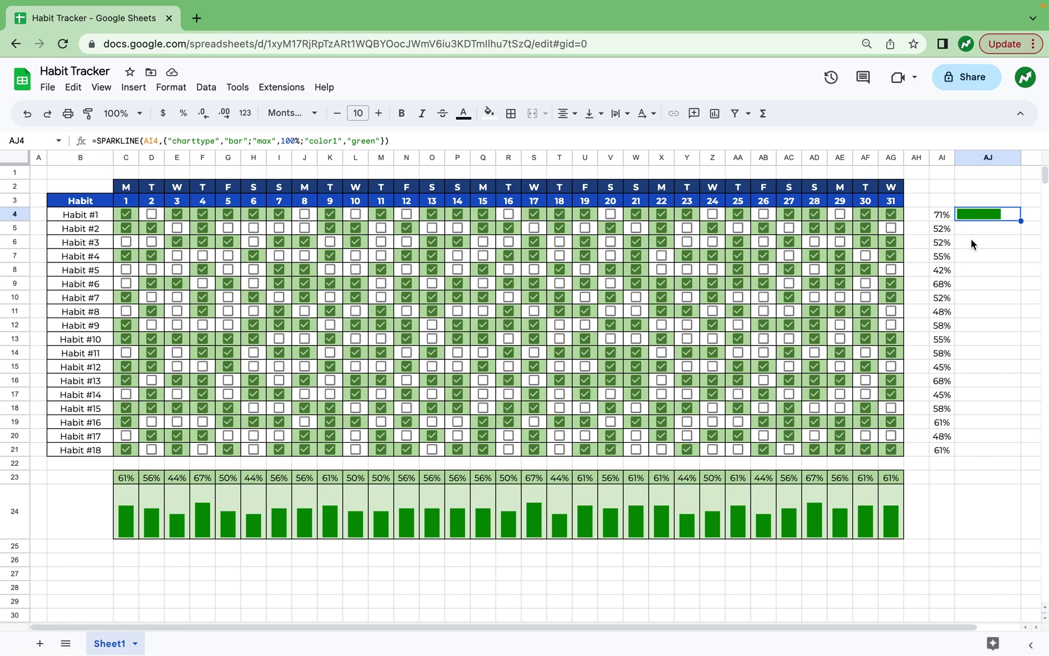
key("ctrl+super+f")
left_click_drag(1022, 222, 942, 214)
left_click(1001, 486)
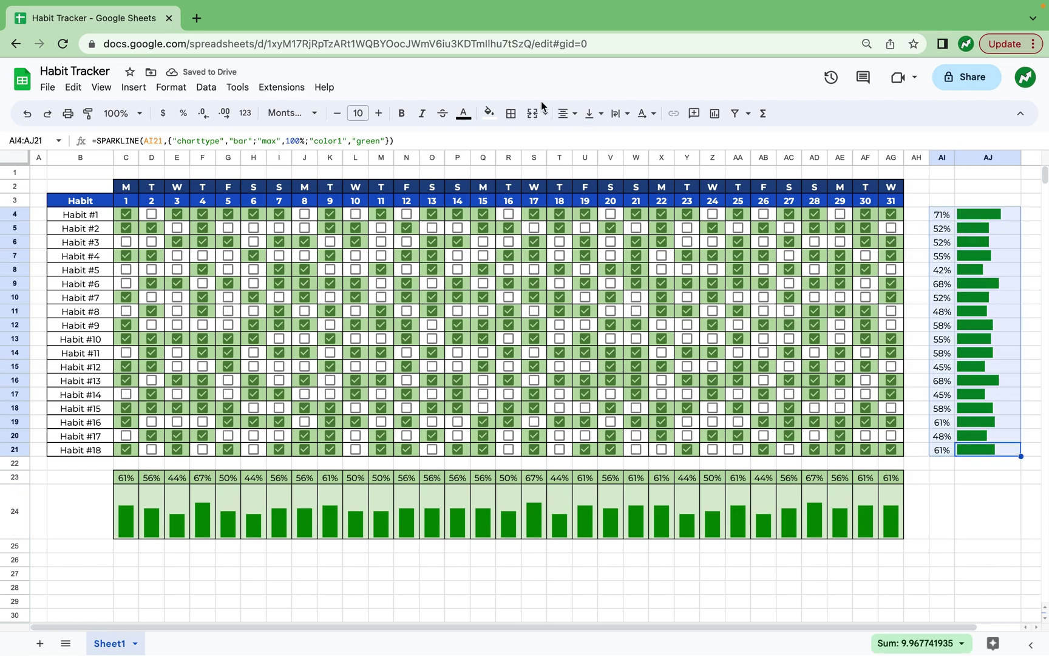
left_click(511, 113)
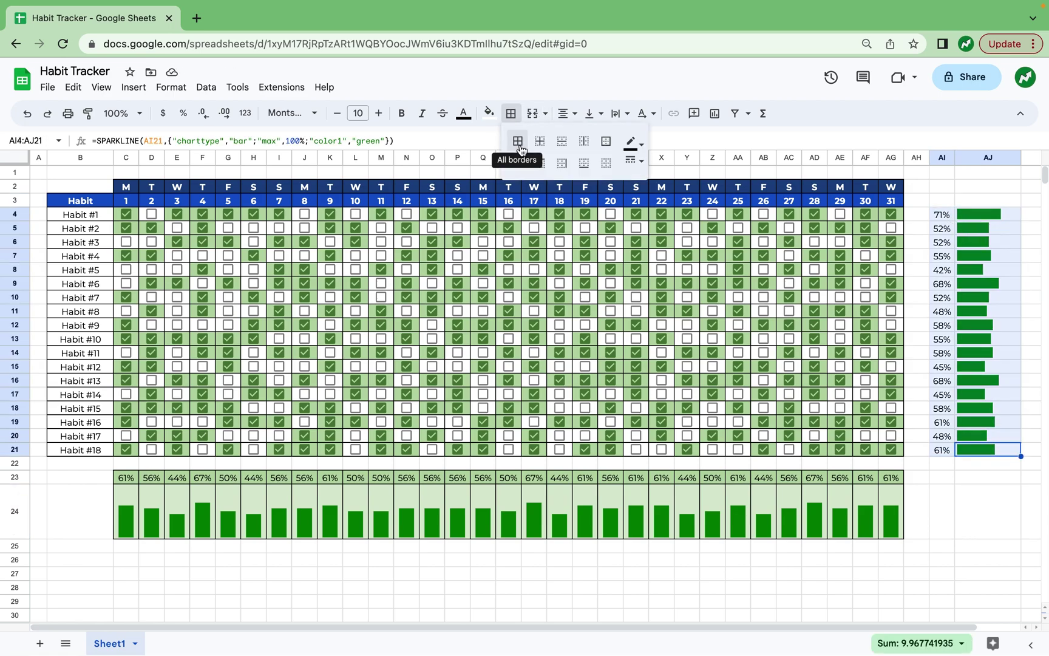
left_click(518, 141)
- Shade AI4:AI21 and AJ4:AJ21 with a light green fill
left_click_drag(942, 214, 942, 450)
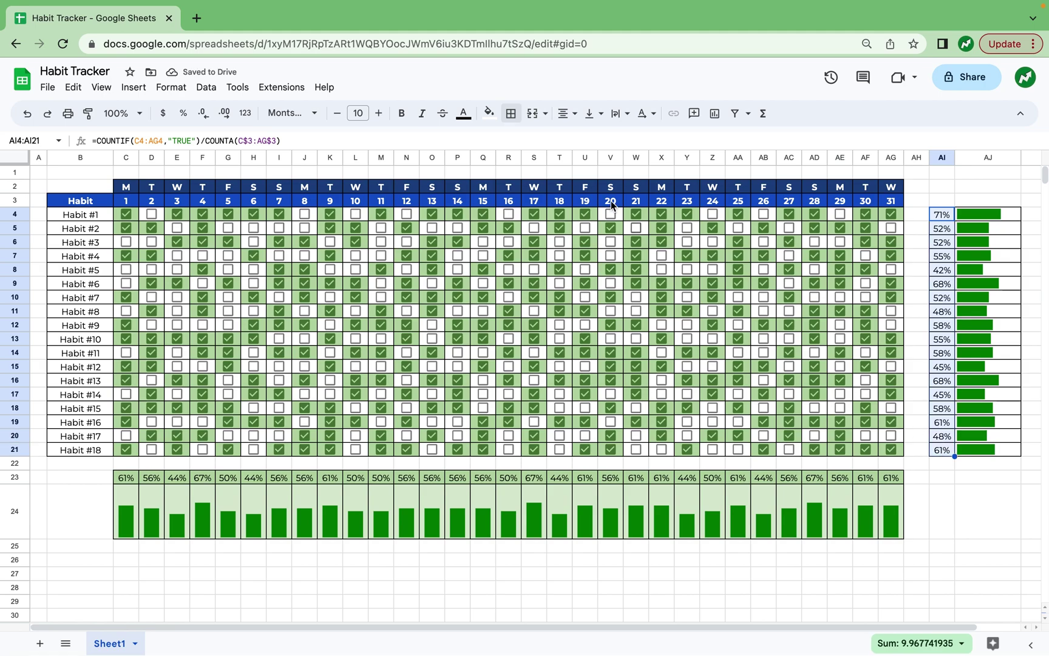
left_click(489, 113)
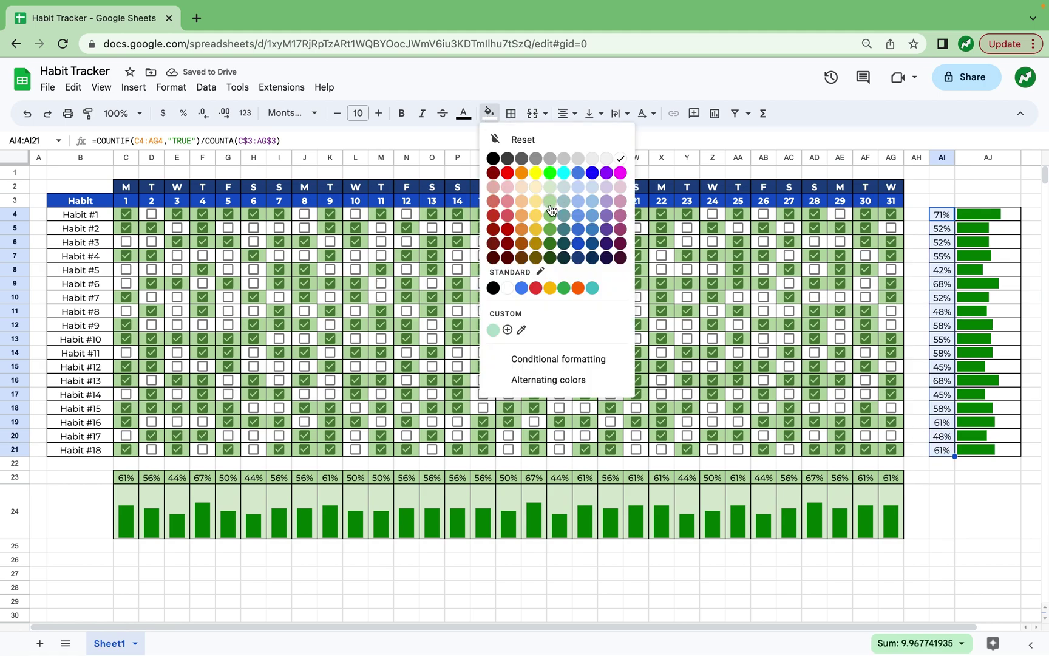
left_click(550, 201)
left_click_drag(996, 215, 999, 449)
left_click(489, 113)
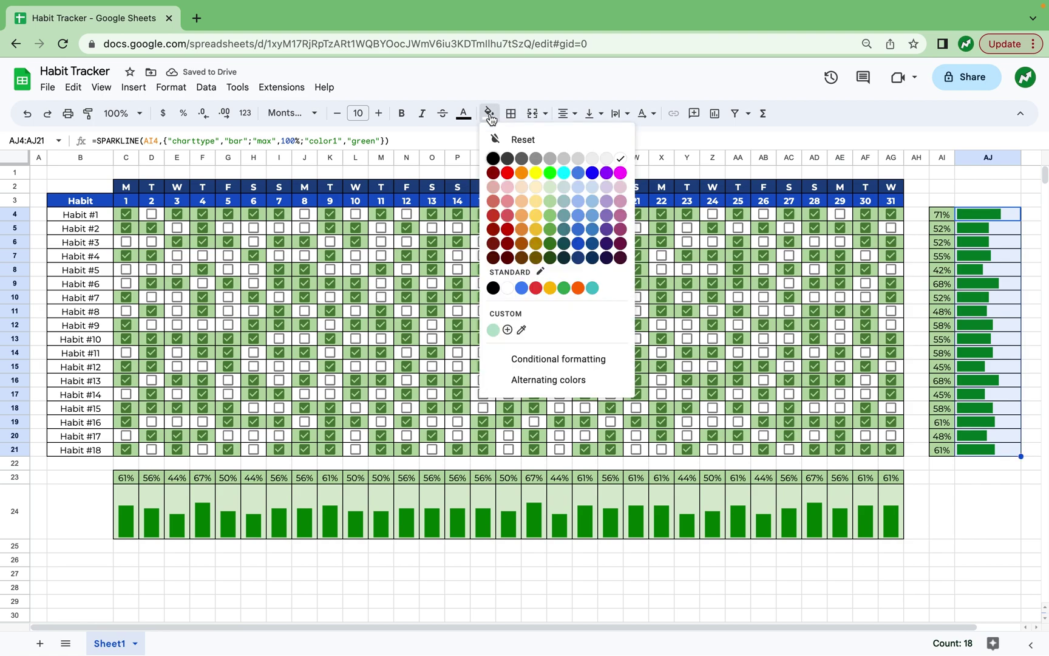
left_click(551, 186)
left_click(1003, 536)
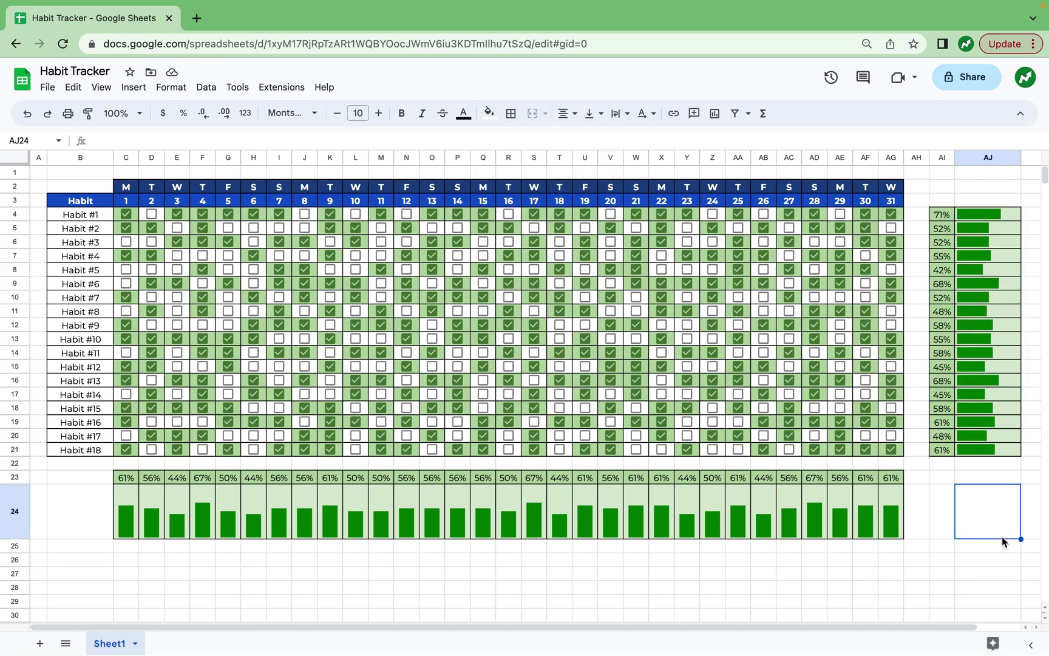